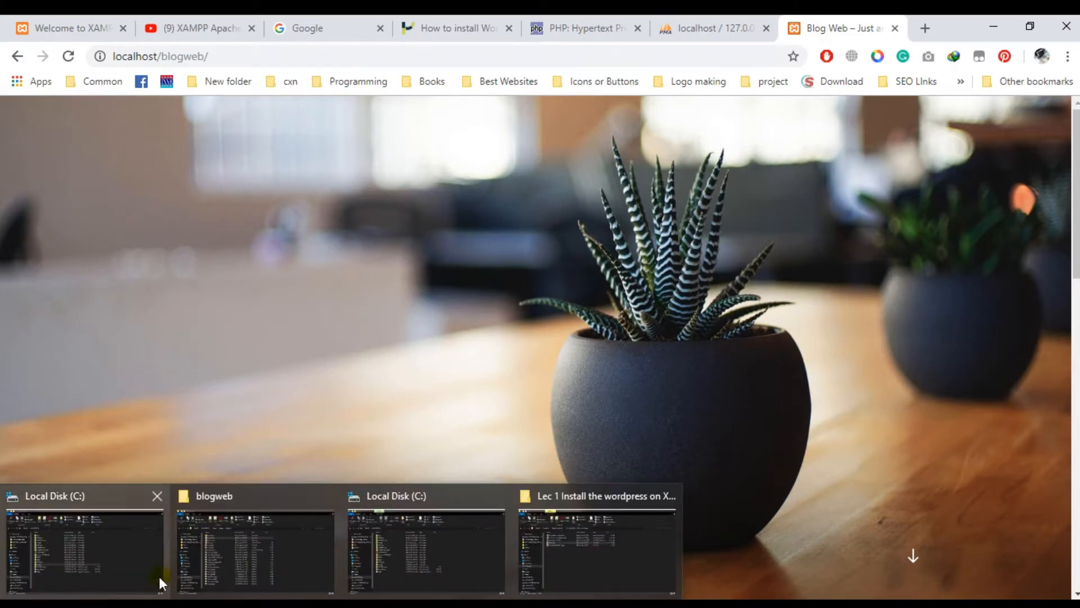
- Locate the blogweb site folder inside C:\xampp\htdocs and select its wp-config.php file
left_click(241, 546)
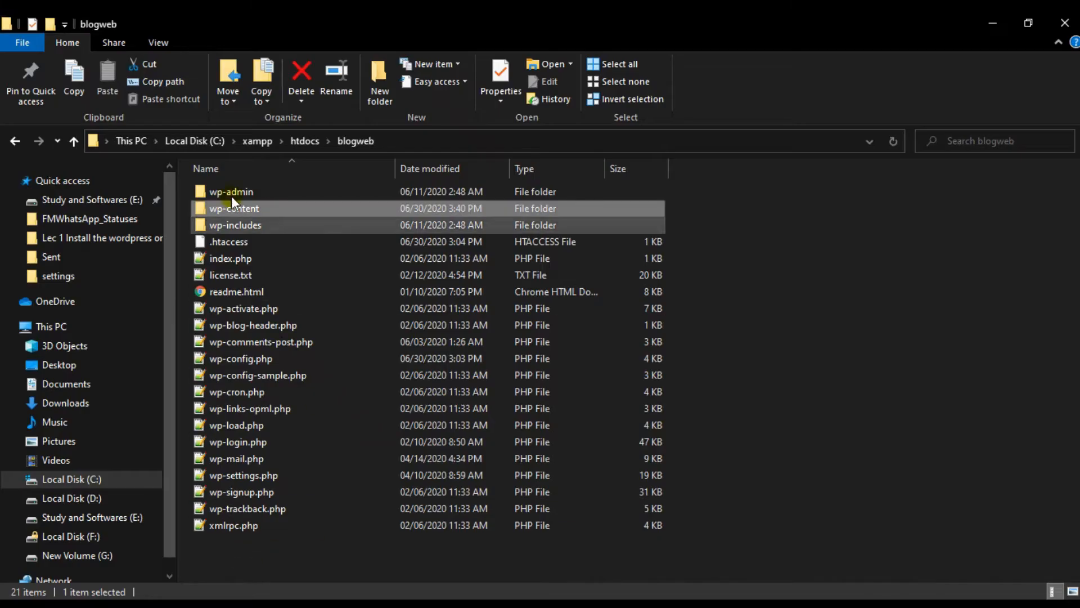
left_click(296, 140)
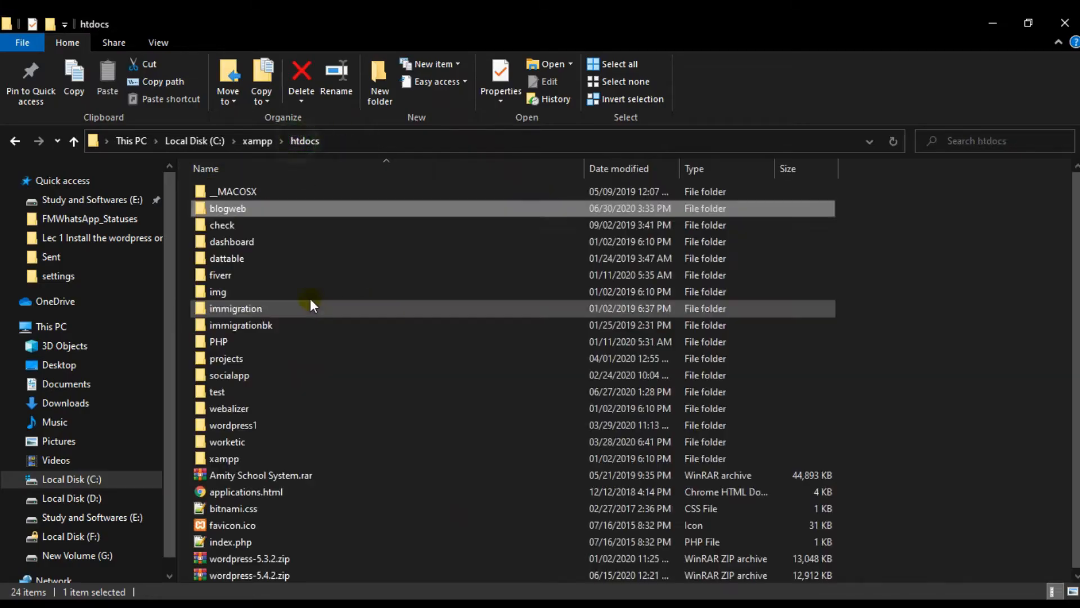
double_click(255, 210)
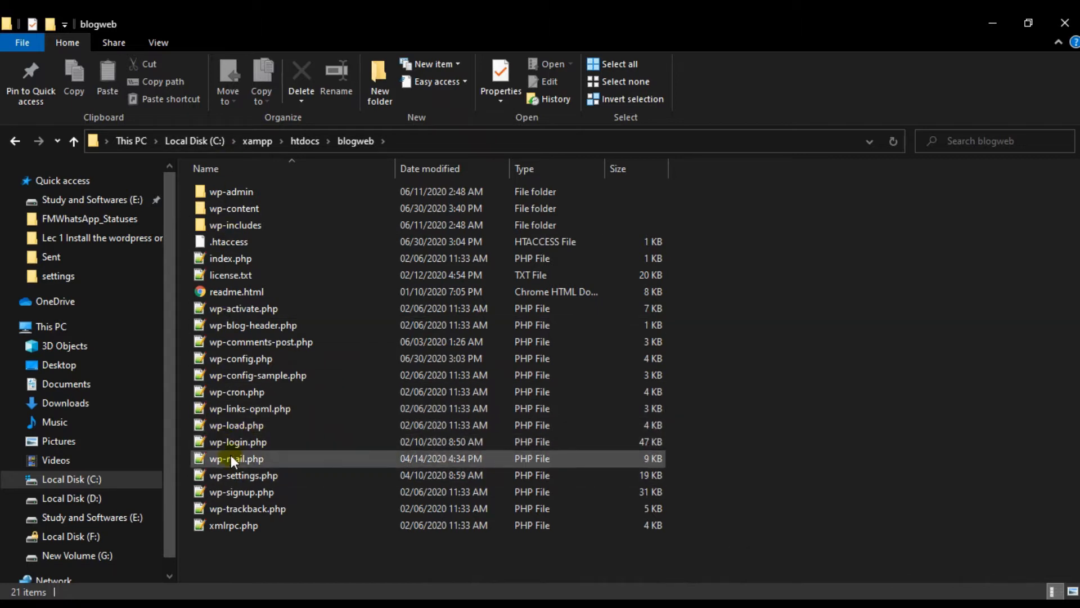
left_click(225, 363)
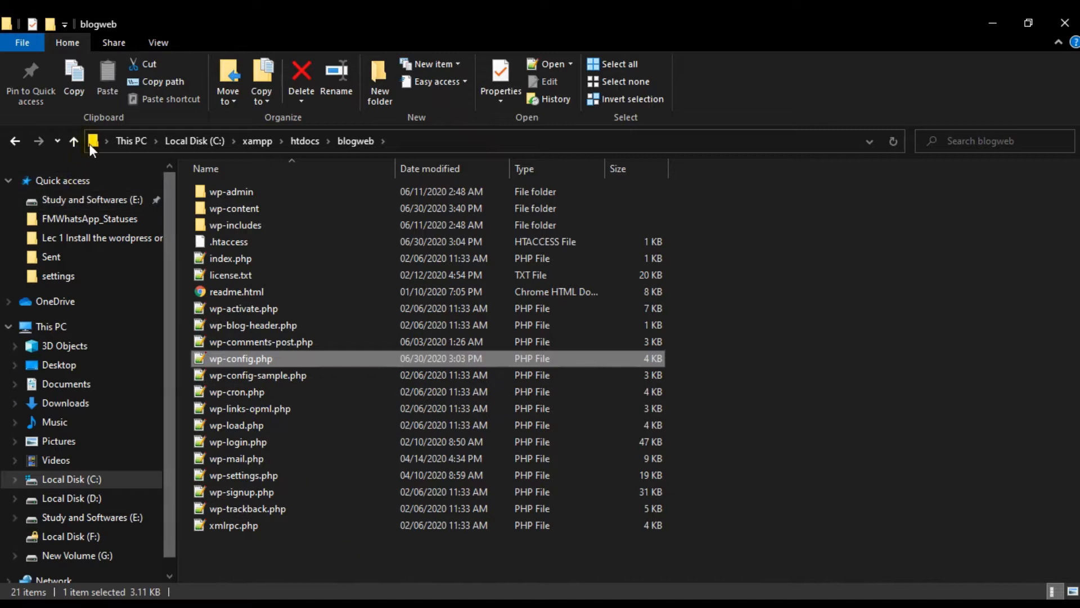
- Inspect the wordpress folder inside wordpress-5.4.2.zip in htdocs for the configuration files, including wp-config-sample.php, and close the archive
left_click(69, 142)
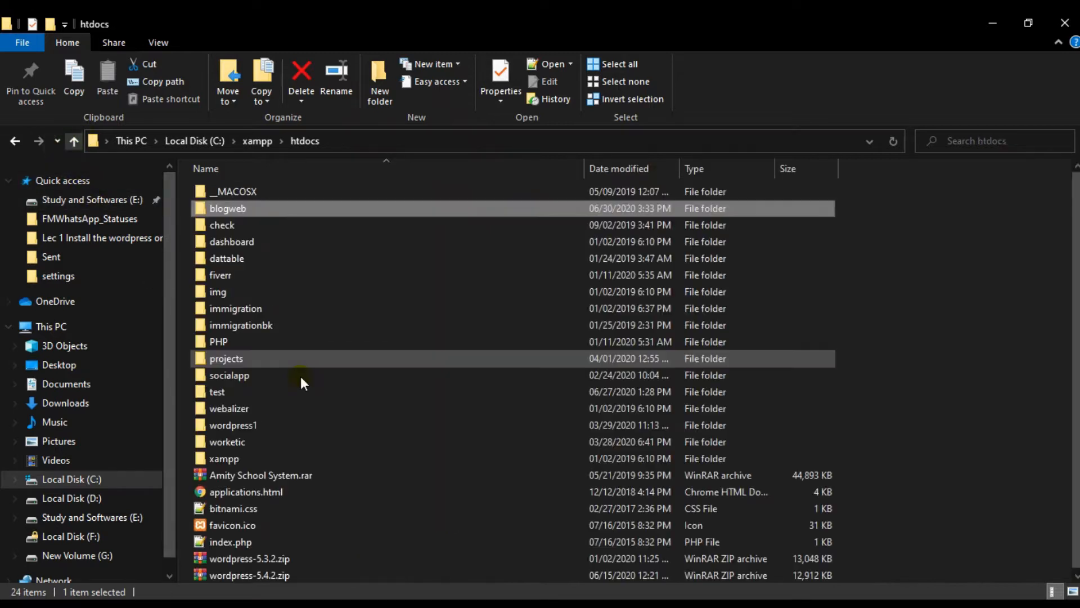
left_click(313, 571)
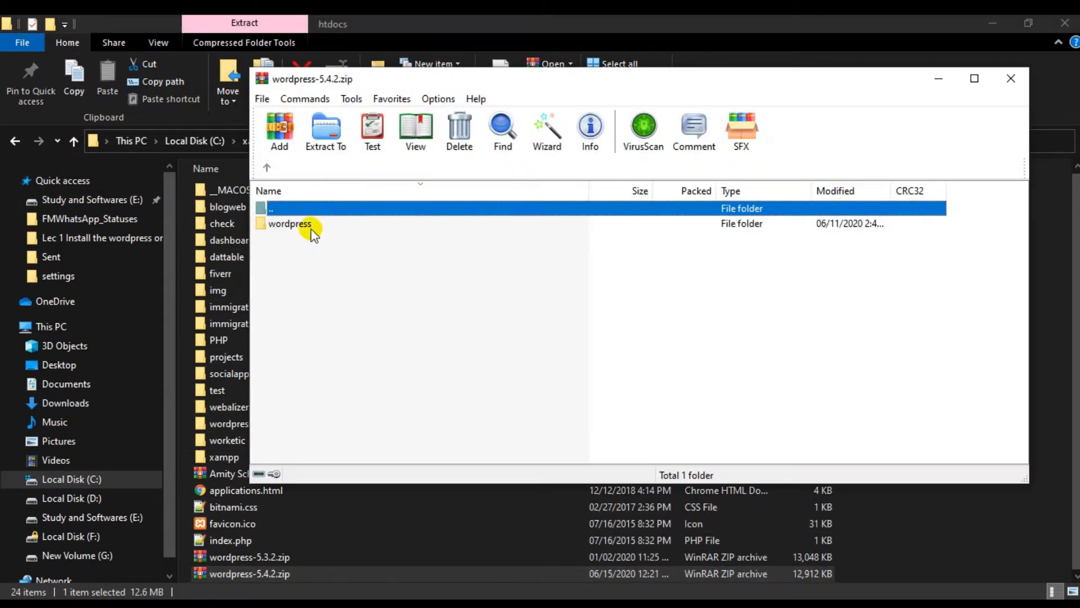
double_click(304, 228)
scroll(332, 377, "down", 1)
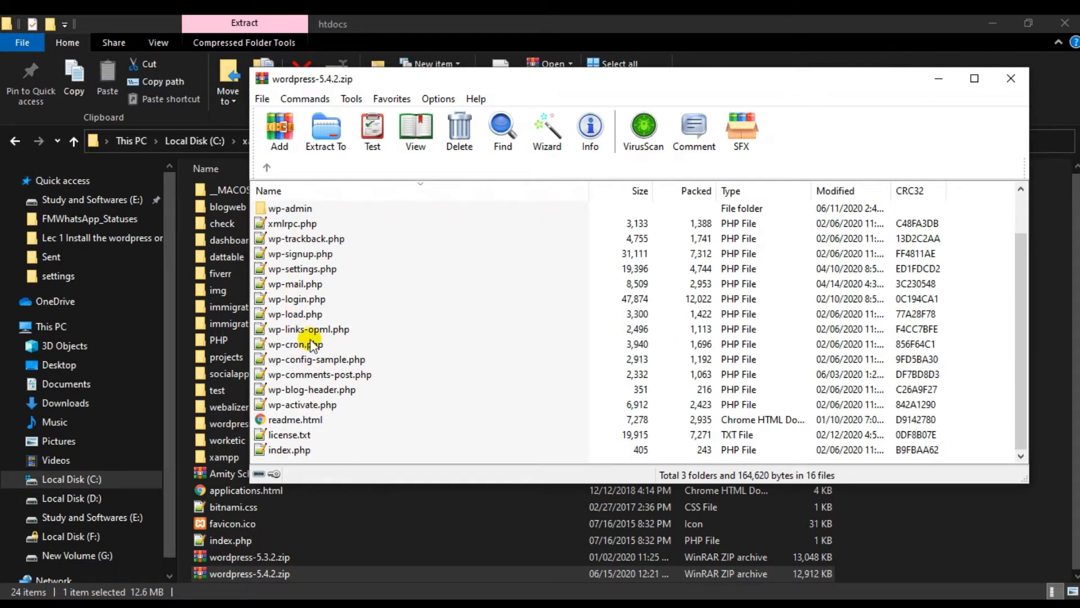
left_click(323, 363)
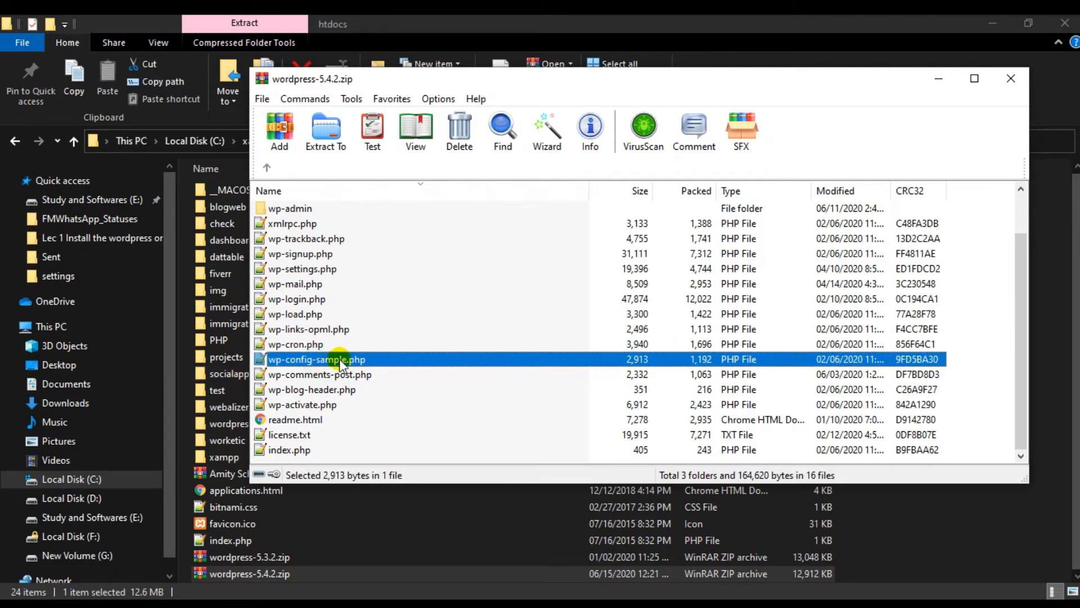
left_click(301, 344)
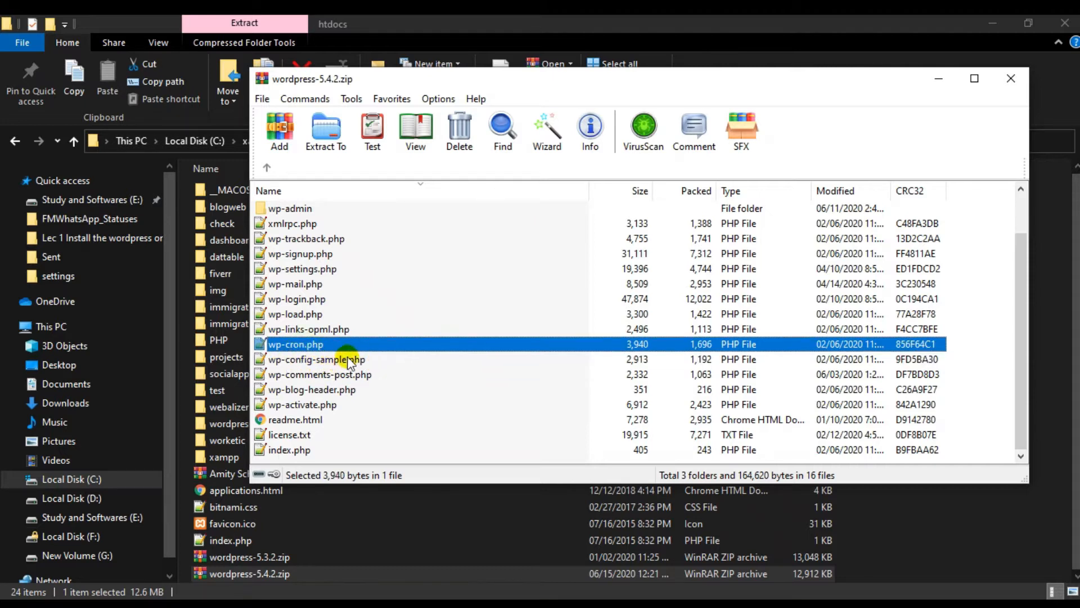
left_click(1013, 85)
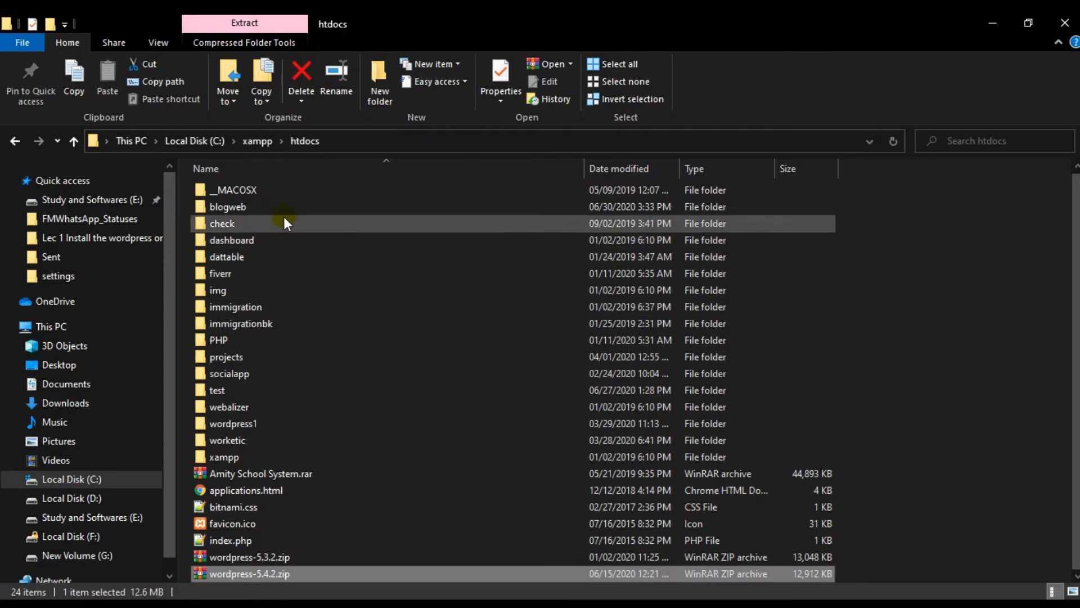
- Return to the blogweb folder in htdocs and open wp-config.php in Notepad++
left_click(252, 207)
double_click(252, 208)
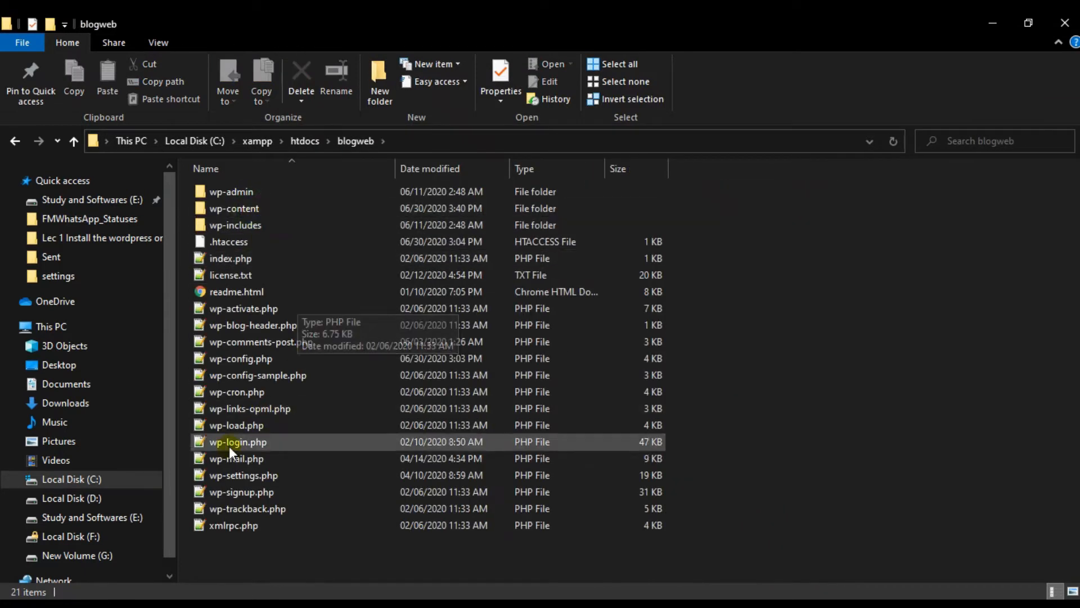
left_click(266, 360)
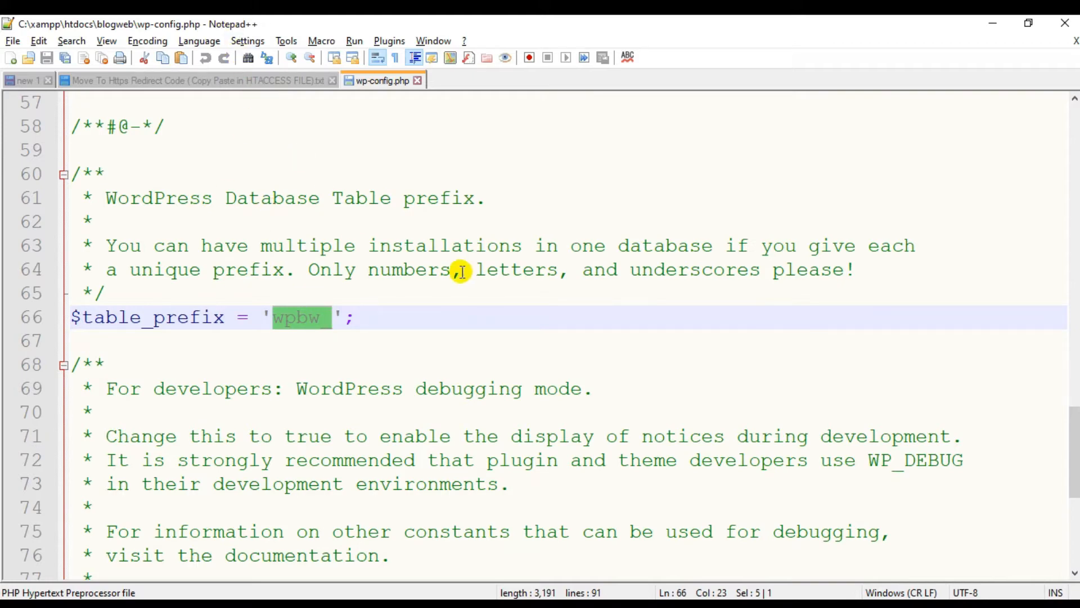
- Switch to Chrome and search for Notepad++ on Google in a new tab
key("alt+Tab")
key("alt+Tab")
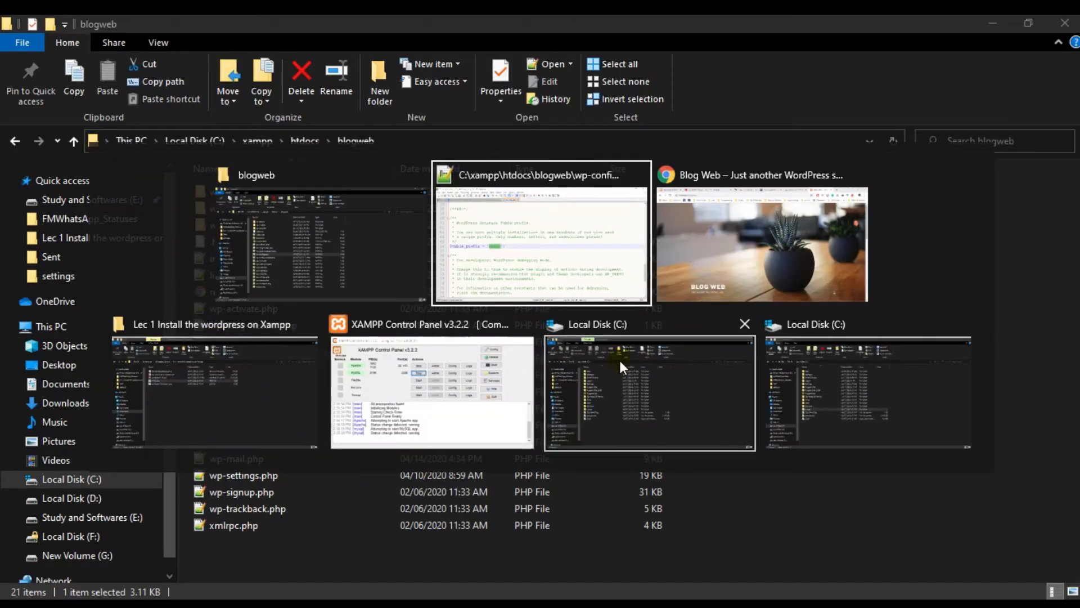
key("alt+Tab")
left_click(932, 36)
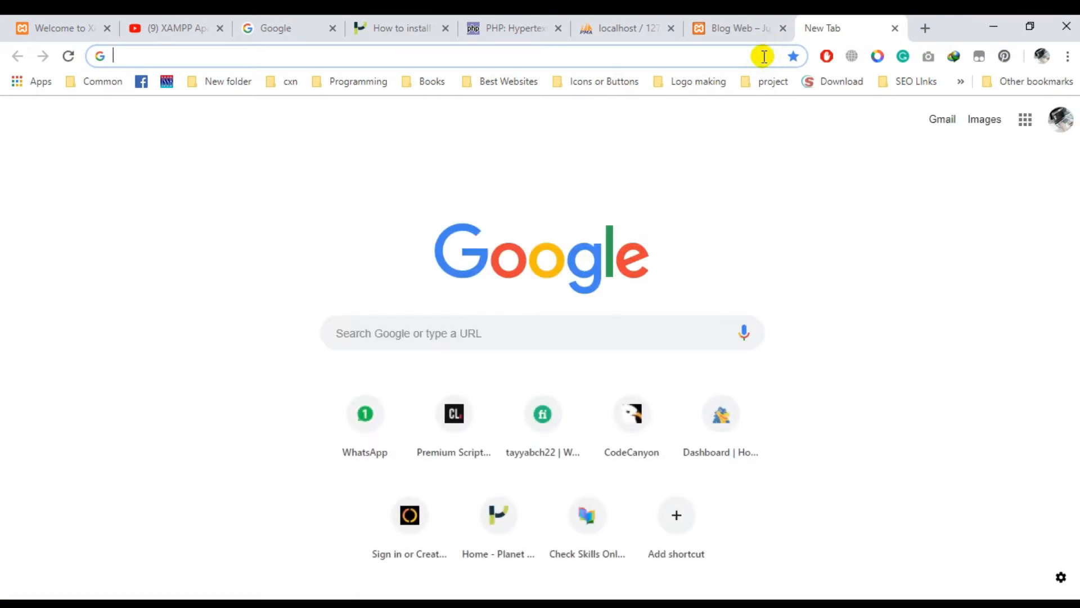
type("notep")
key("Return")
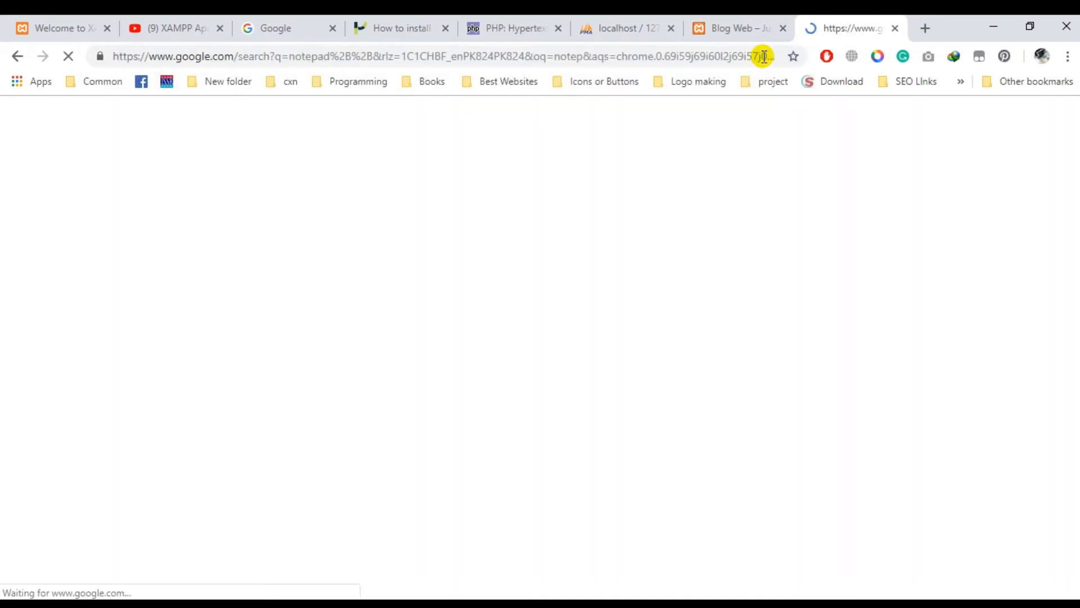
- View the download options on the Notepad++ 7.8.8 release page, dismiss its cookie notice, and close the tab
left_click(213, 262)
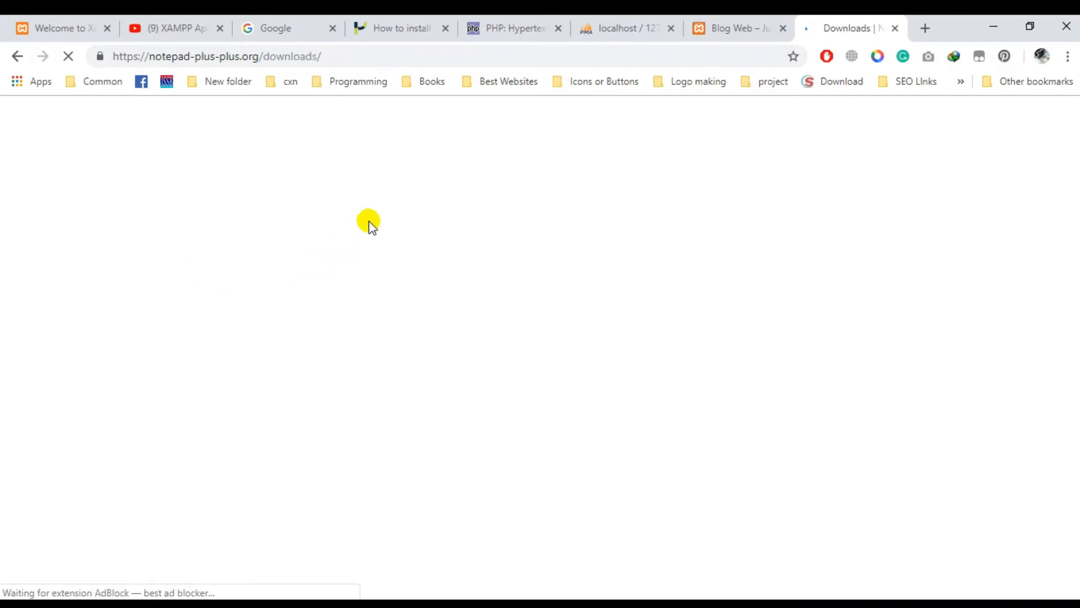
left_click(516, 220)
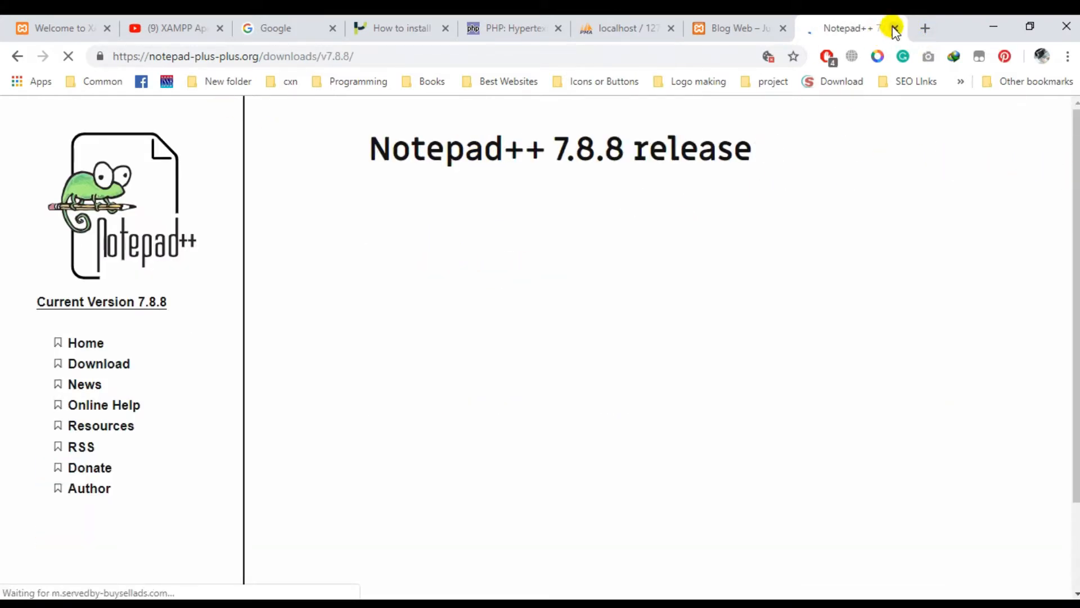
scroll(670, 313, "down", 5)
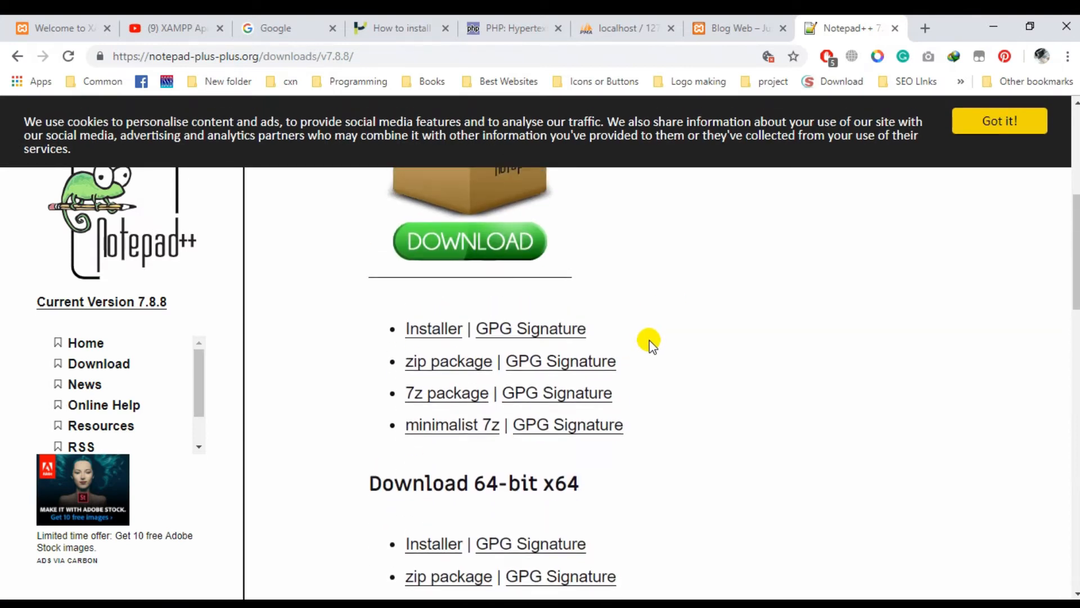
scroll(649, 340, "up", 5)
left_click(1016, 119)
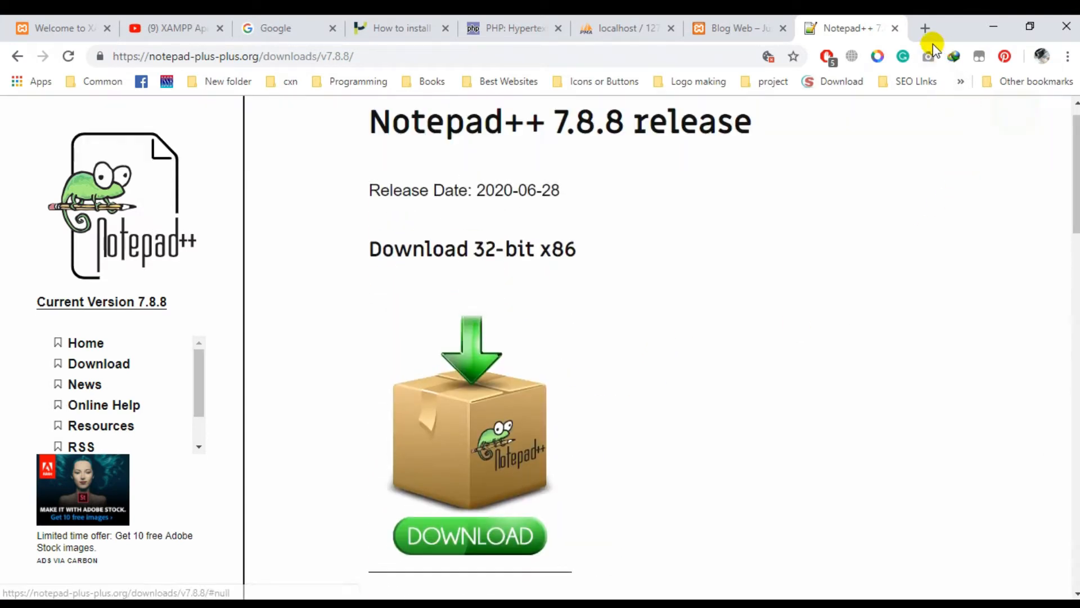
left_click(896, 29)
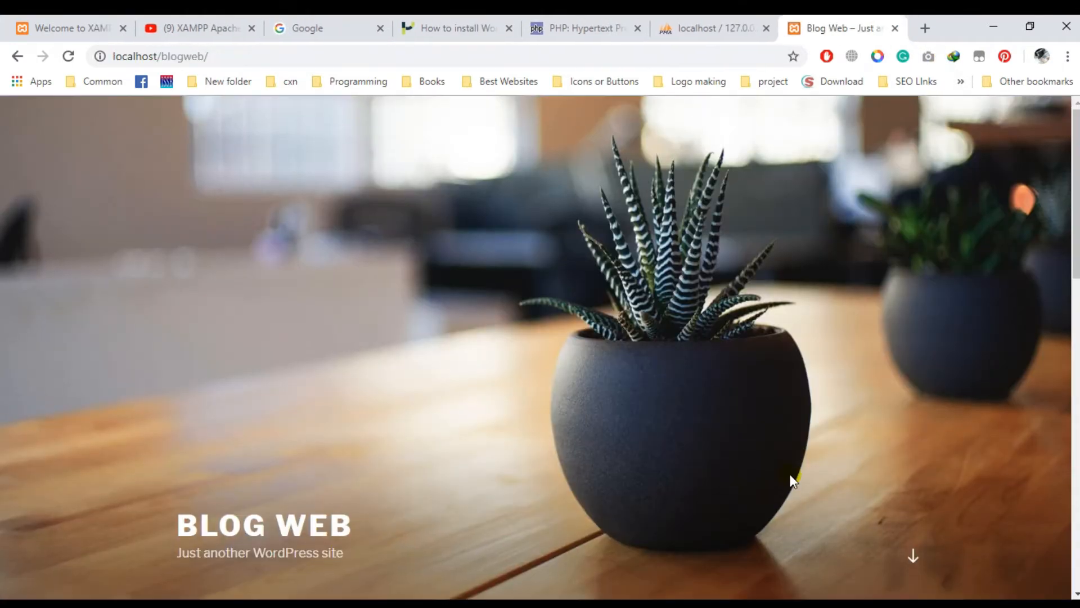
- Switch back to the blogweb folder and reopen wp-config.php in Notepad++, clearing the selection on the table prefix
key("alt+Tab")
double_click(247, 359)
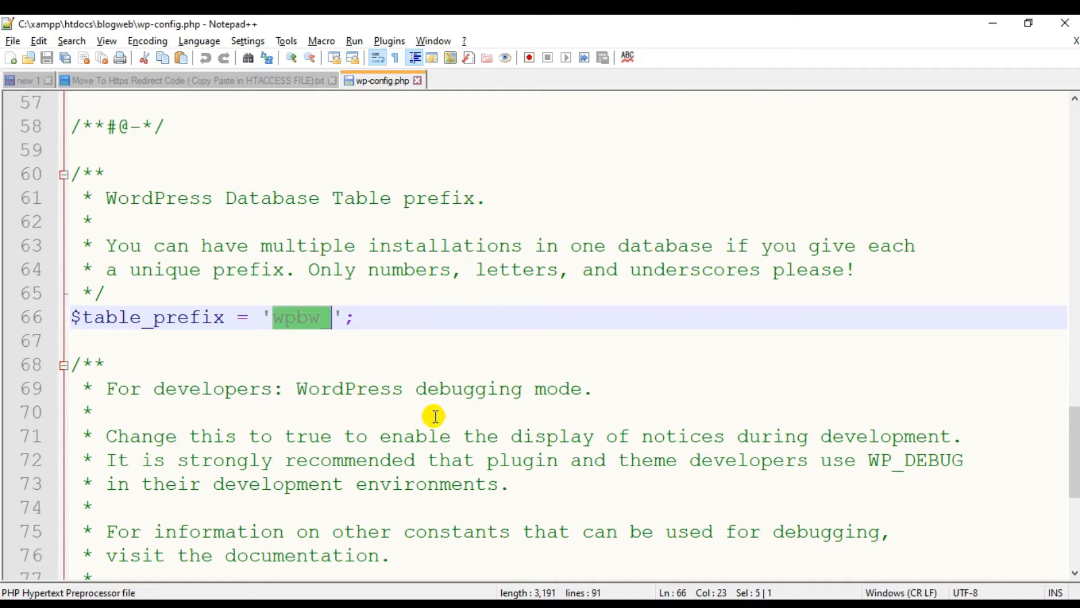
left_click(241, 339)
- Examine the MySQL settings section of wp-config.php, highlighting the DB_NAME definition and its database name value
scroll(270, 345, "up", 19)
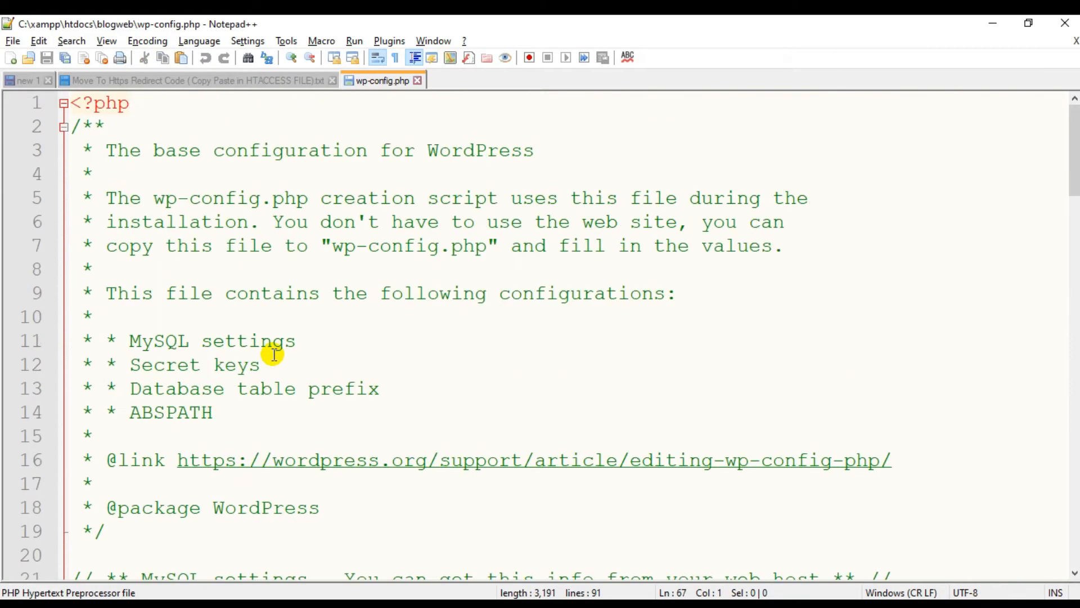
scroll(304, 387, "down", 2)
scroll(304, 387, "up", 2)
scroll(305, 387, "down", 5)
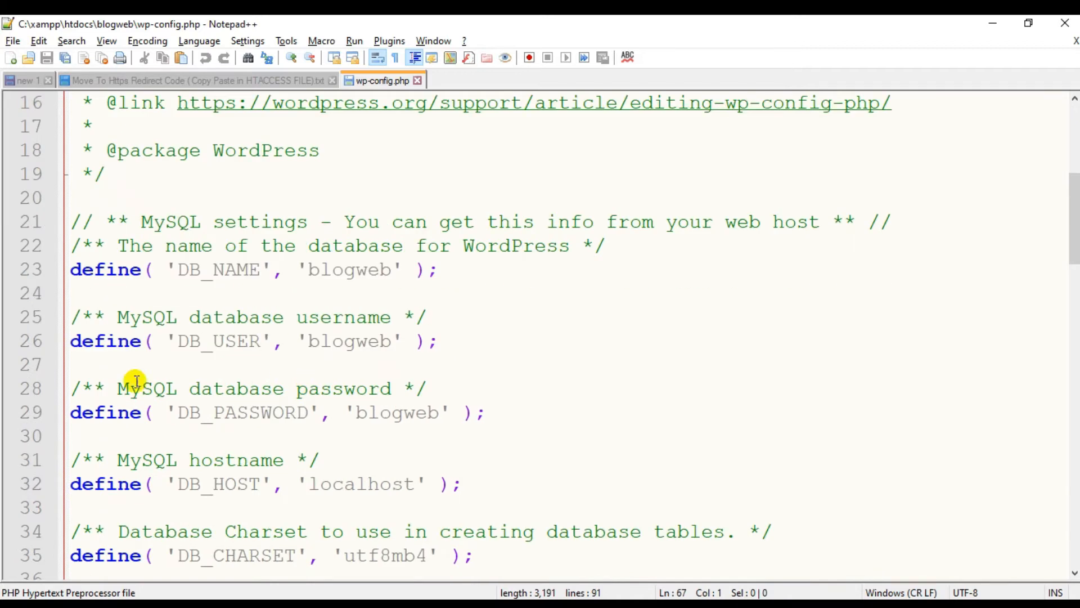
double_click(232, 269)
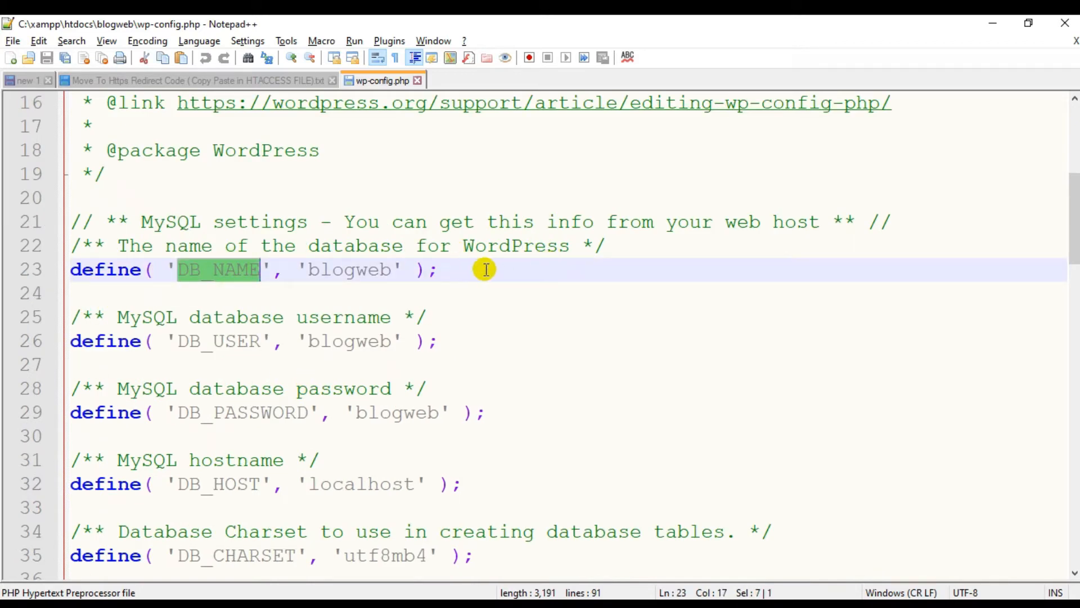
left_click_drag(484, 269, 159, 273)
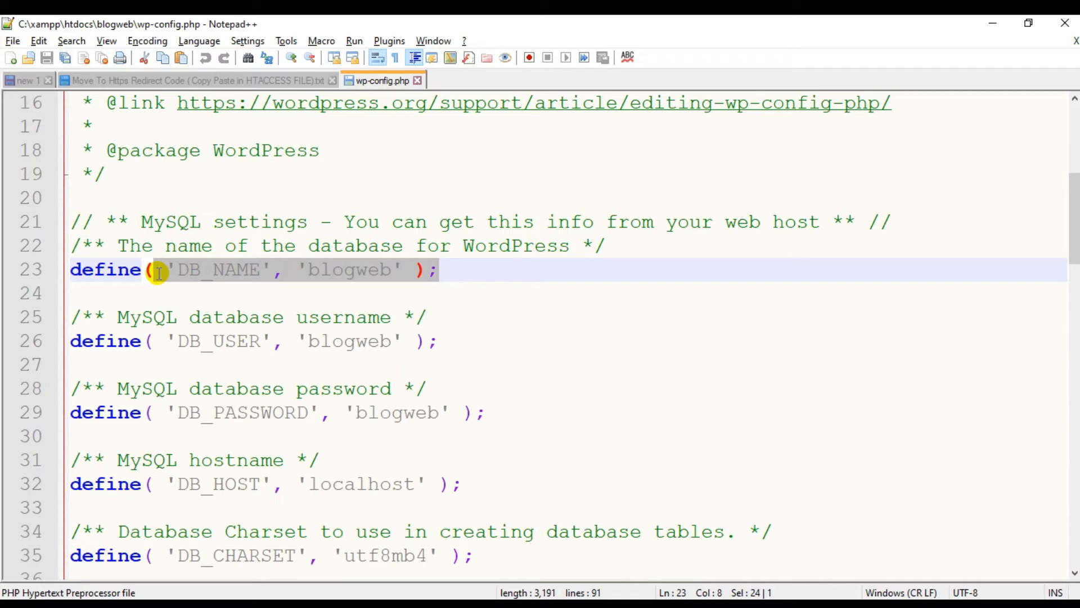
triple_click(353, 269)
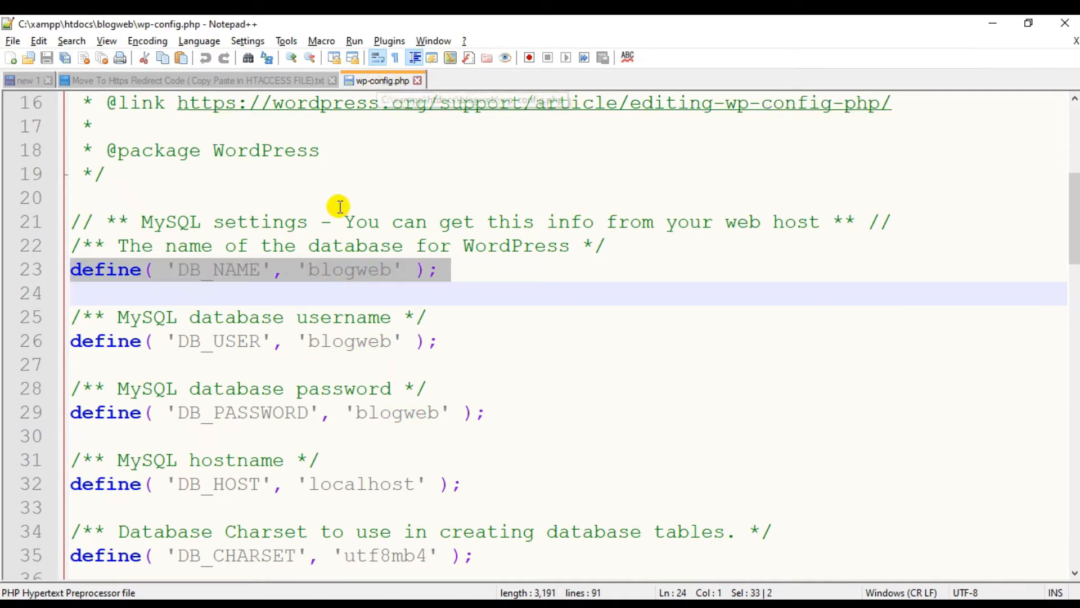
left_click(345, 341)
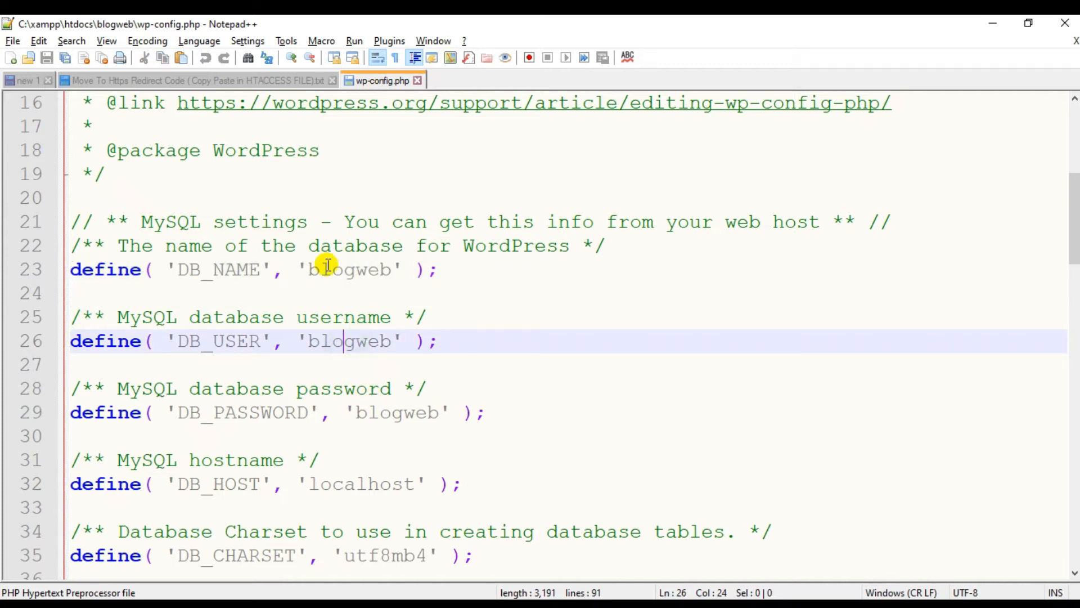
left_click(351, 269)
double_click(355, 269)
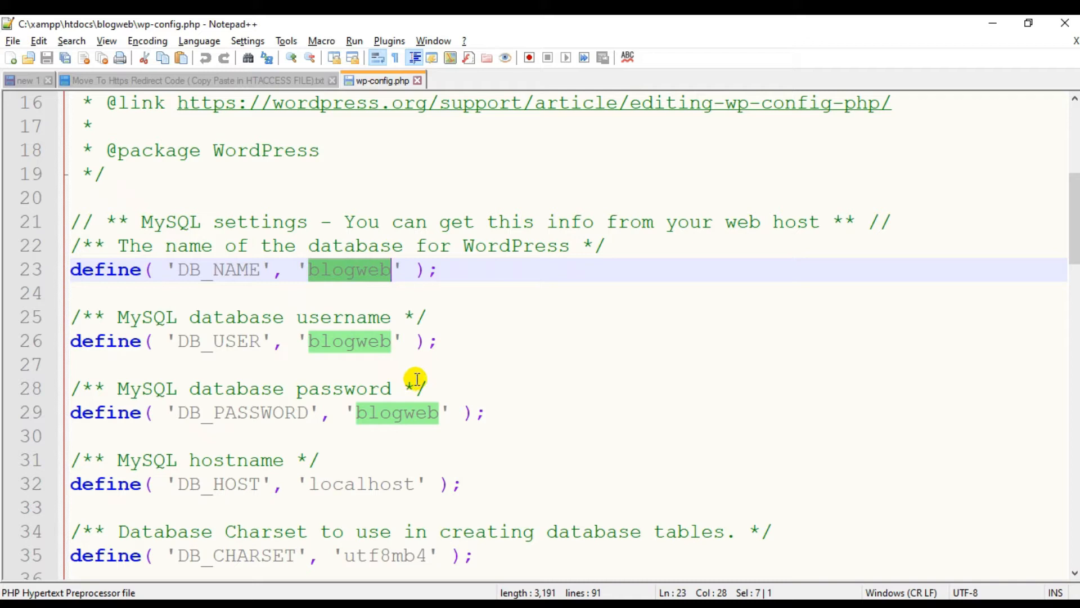
- Review the database username, password and hostname definitions in the MySQL settings of wp-config.php
left_click_drag(488, 485, 37, 230)
scroll(230, 304, "down", 2)
left_click(233, 298)
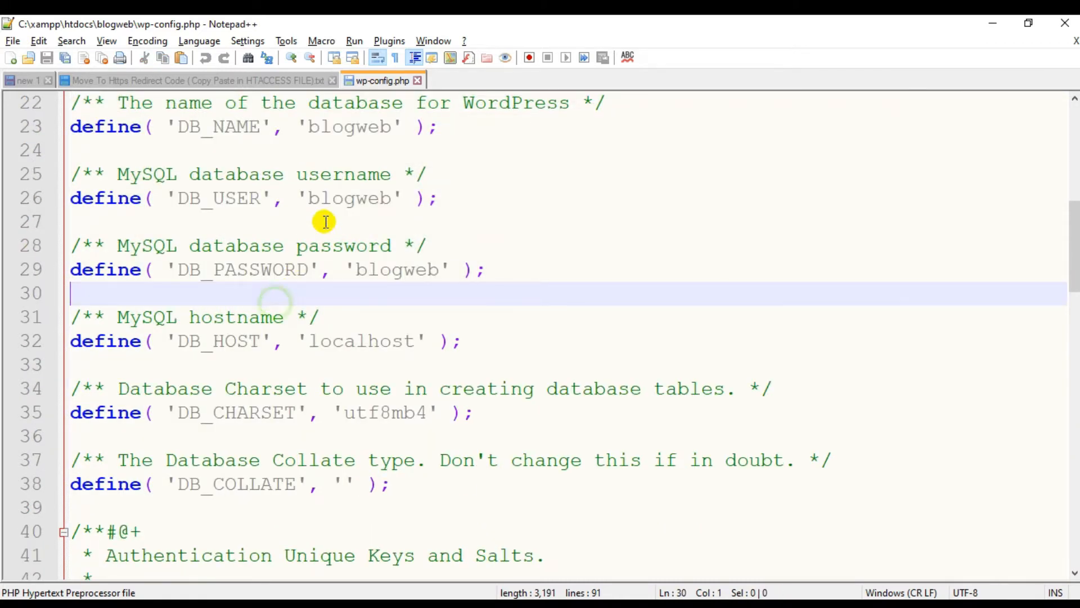
double_click(341, 175)
left_click(353, 253)
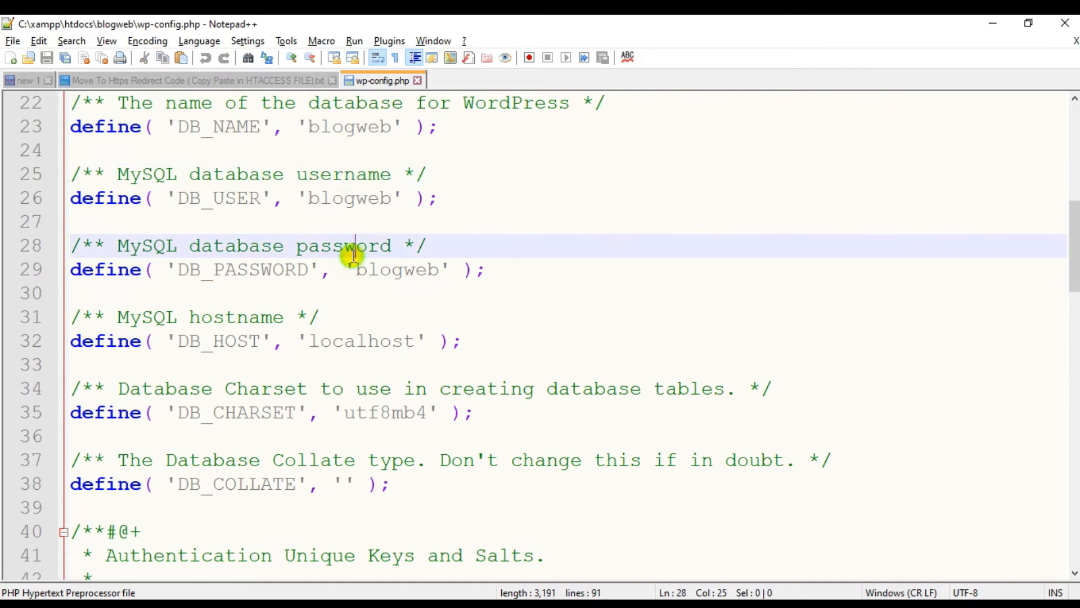
double_click(259, 320)
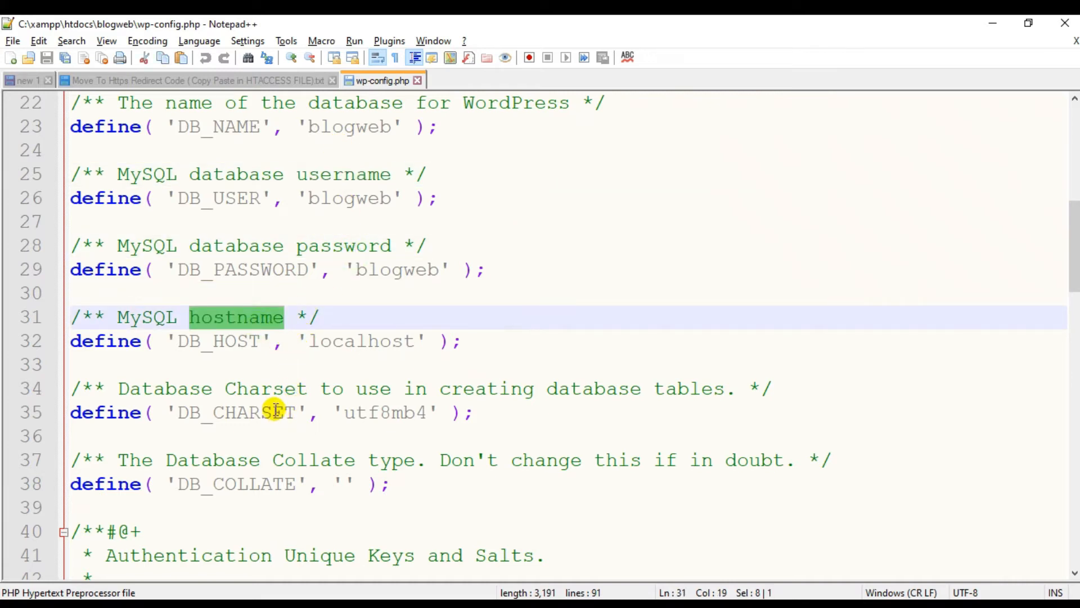
- Examine the authentication keys and salts block and the database table prefix definition in wp-config.php
scroll(273, 413, "down", 6)
scroll(272, 411, "up", 1)
scroll(273, 405, "down", 2)
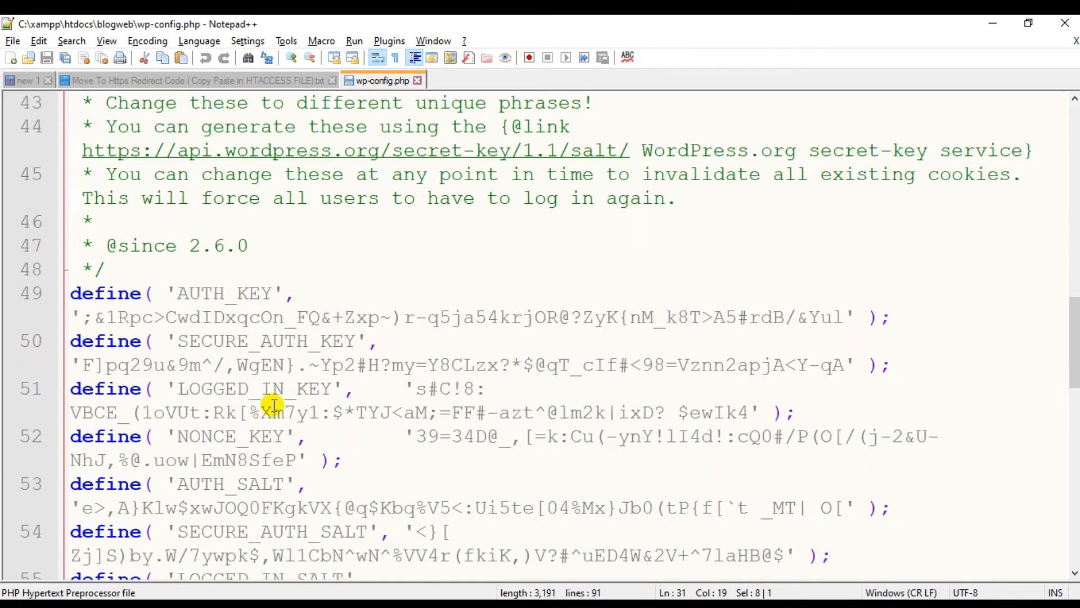
scroll(273, 405, "down", 2)
left_click_drag(247, 525, 135, 151)
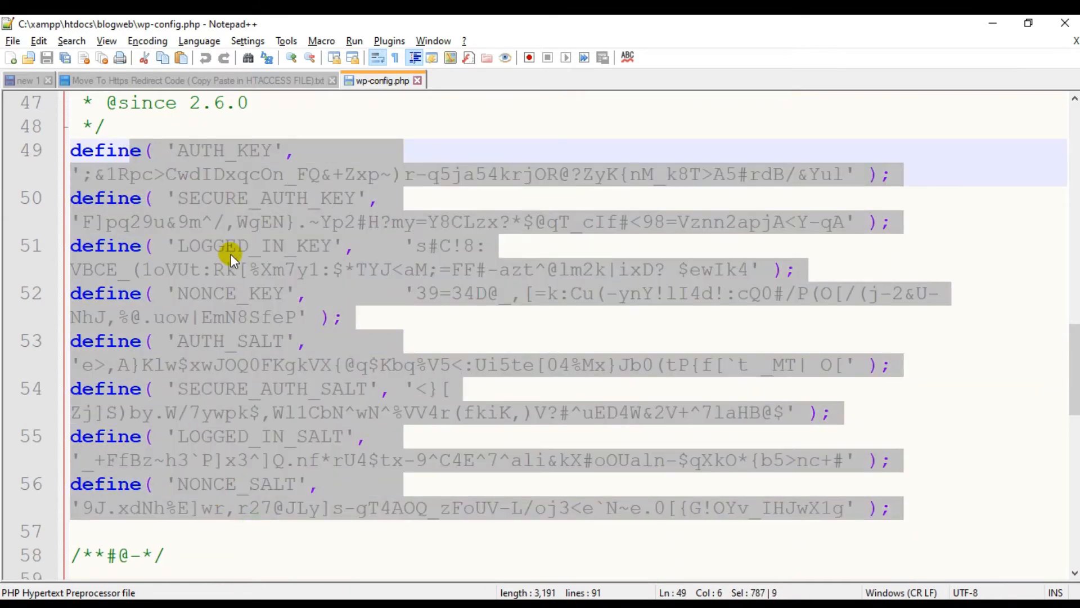
scroll(242, 259, "up", 1)
scroll(289, 292, "down", 2)
scroll(282, 310, "down", 1)
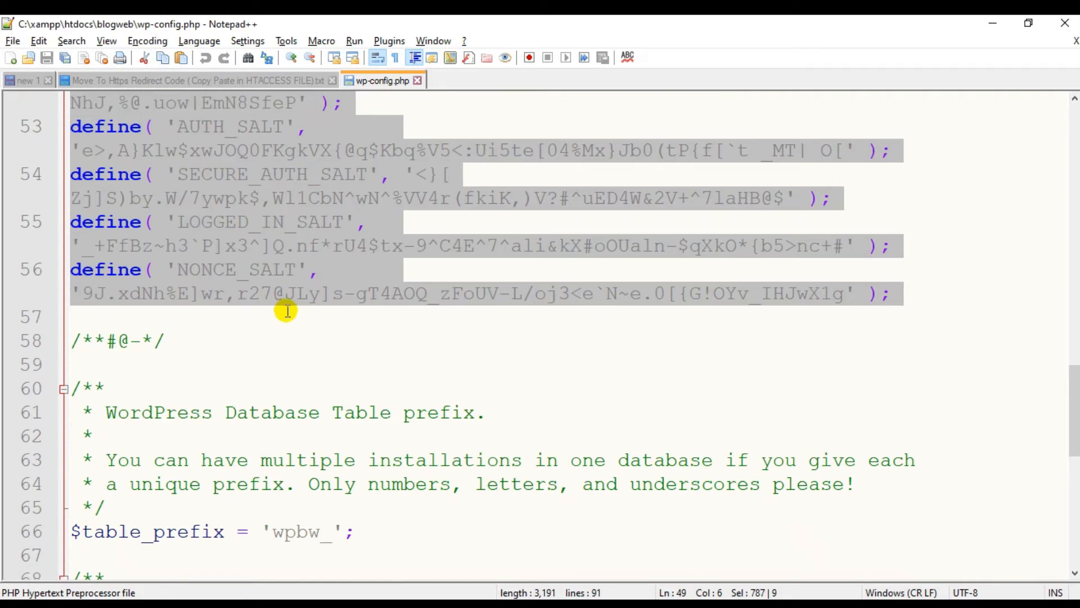
scroll(298, 360, "down", 3)
left_click(245, 360)
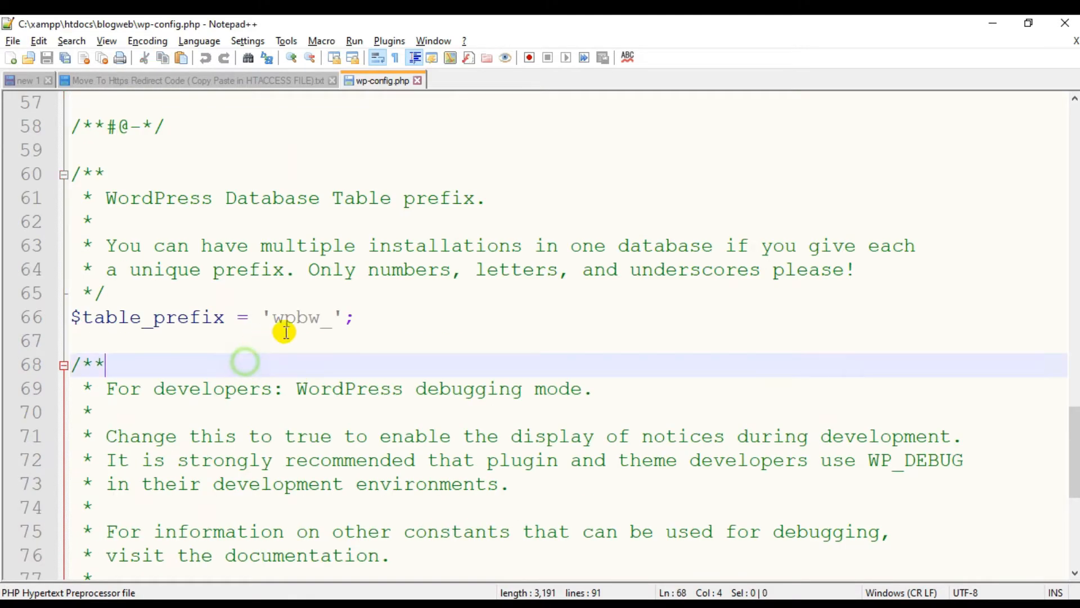
- Review the wp-config.php database definitions from database name to hostname, and highlight the $table_prefix value
scroll(276, 348, "up", 12)
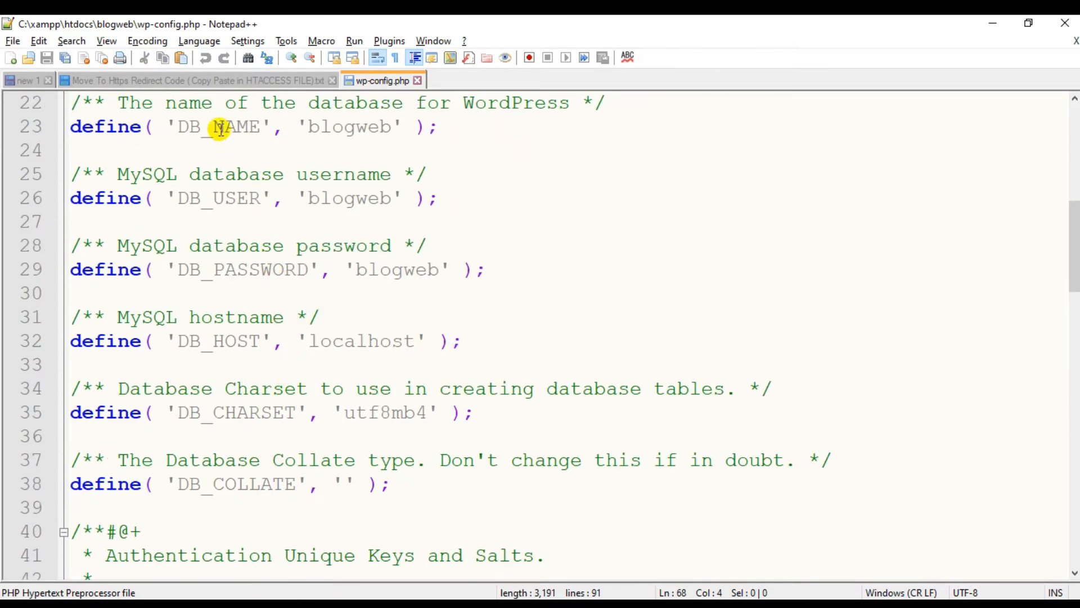
left_click_drag(108, 106, 483, 345)
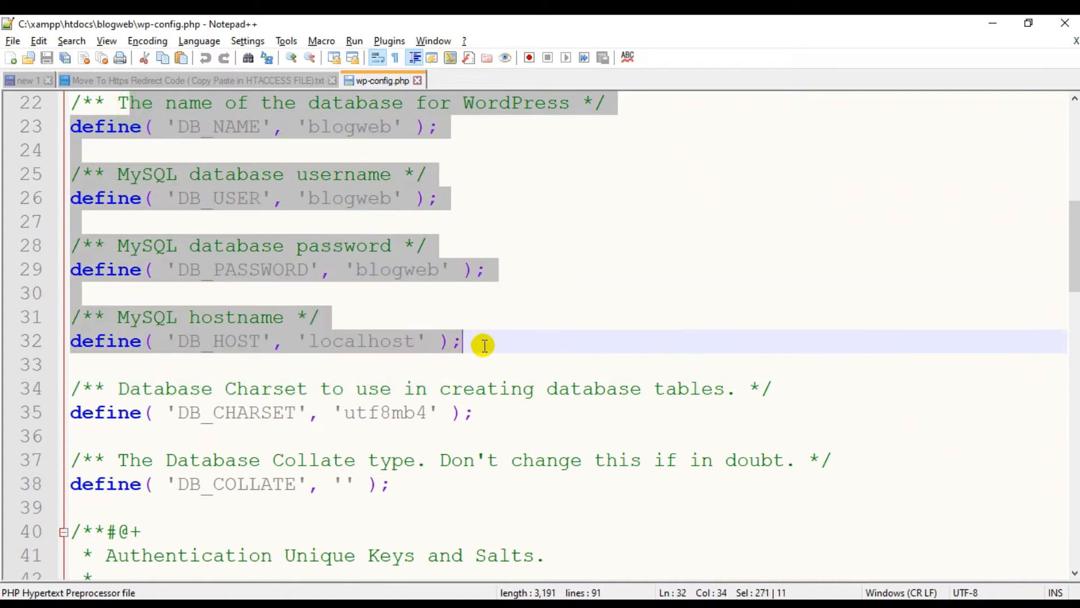
scroll(394, 315, "down", 14)
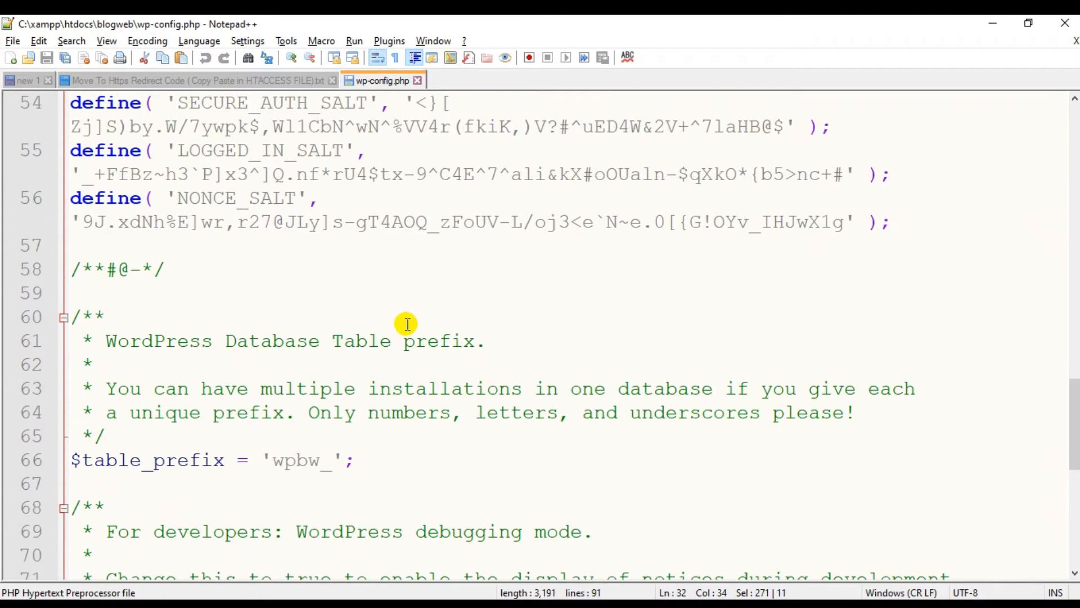
double_click(276, 175)
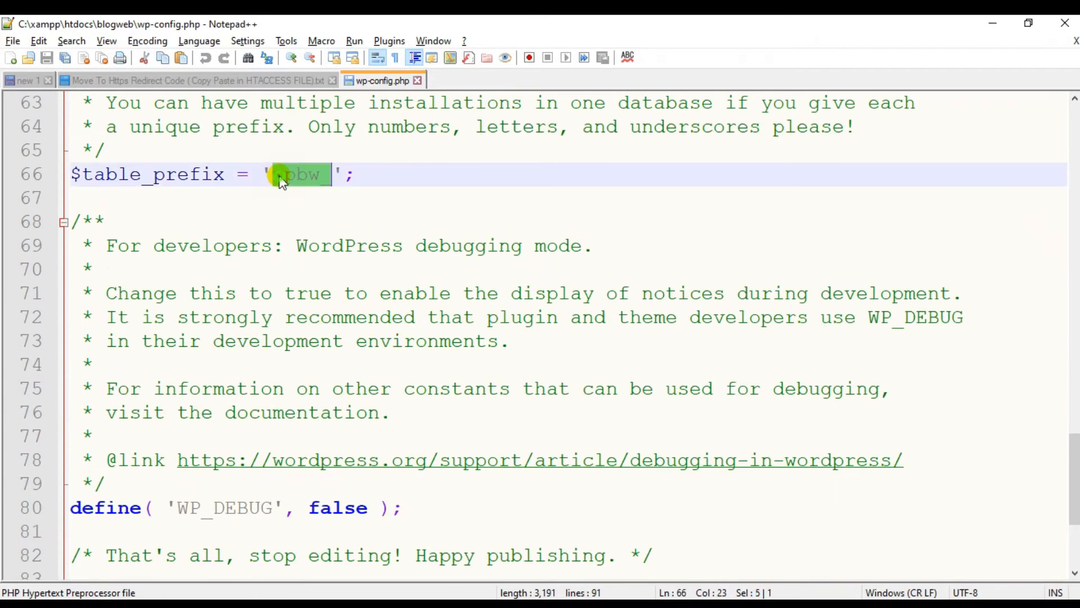
left_click(316, 234)
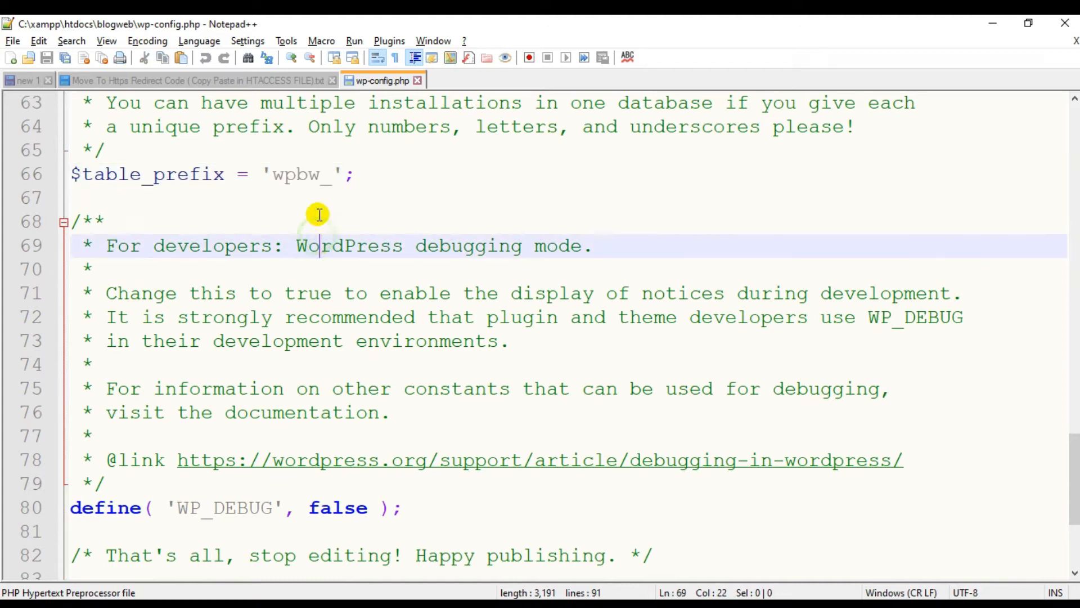
left_click_drag(106, 174, 322, 176)
left_click(350, 203)
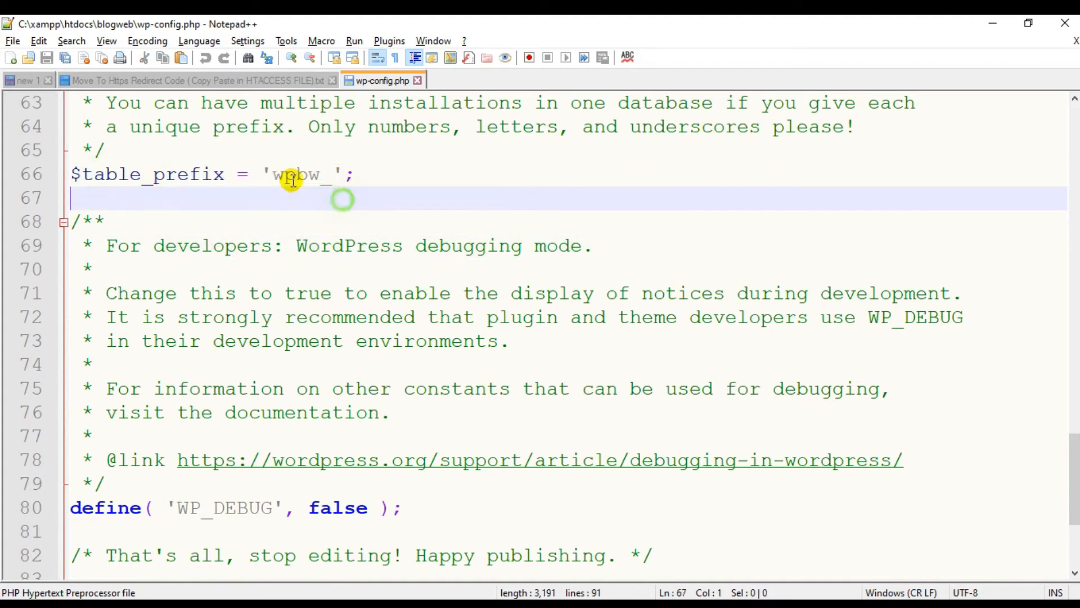
double_click(274, 173)
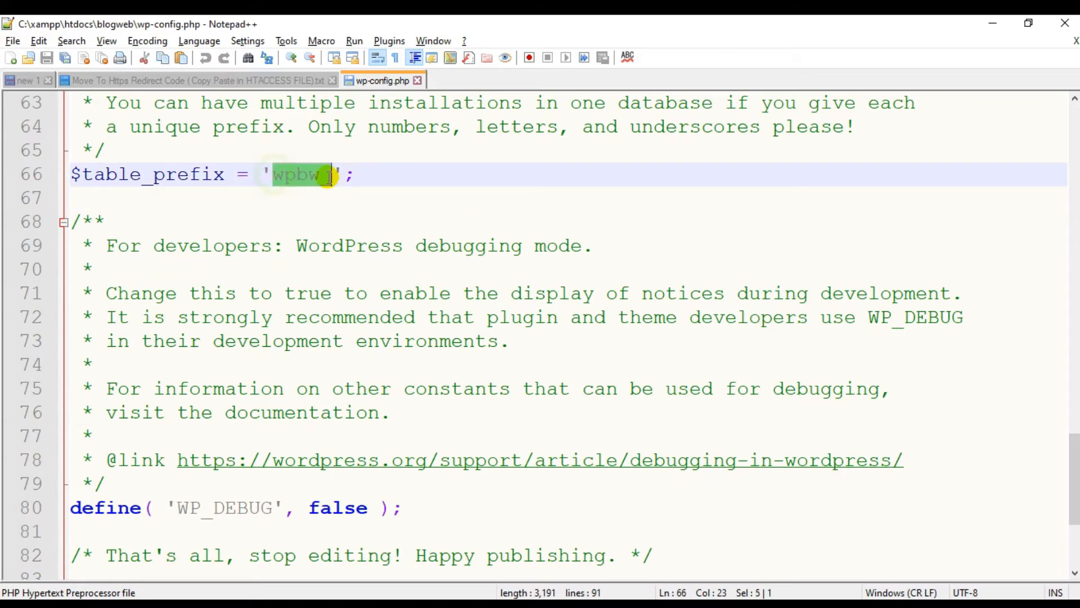
- Switch to phpMyAdmin in Chrome and open the blogweb database to check the prefix on its table names
key("alt+Tab")
key("alt+Tab")
key("alt+Tab")
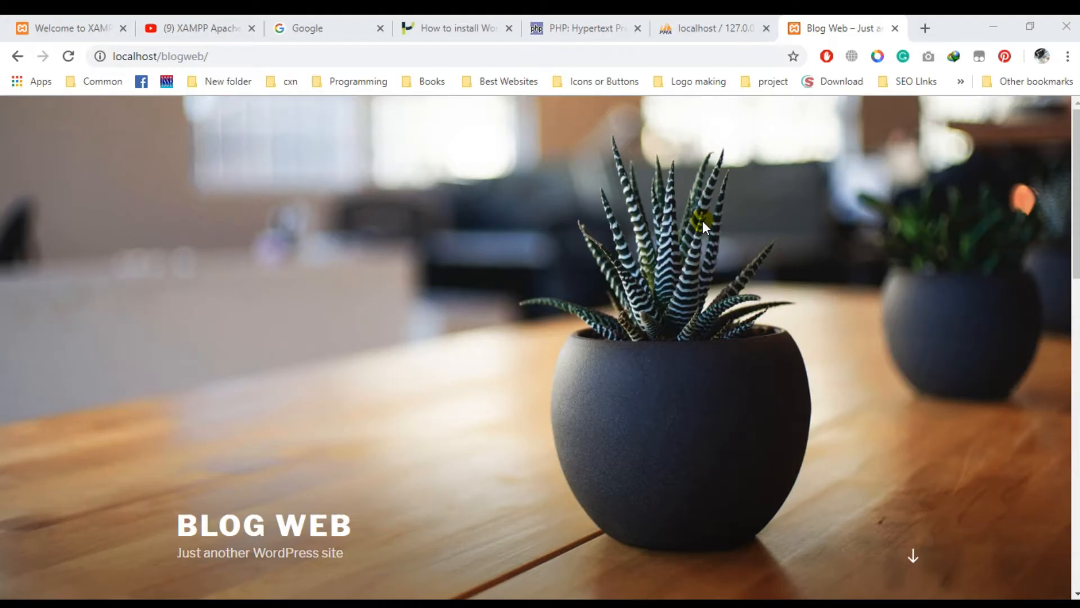
left_click(715, 28)
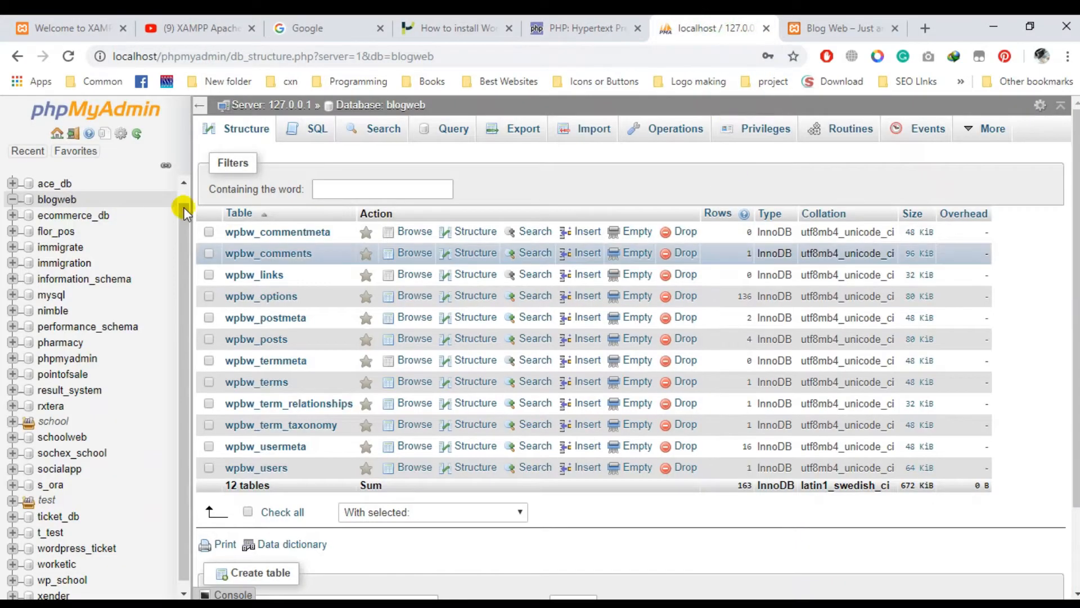
left_click(60, 200)
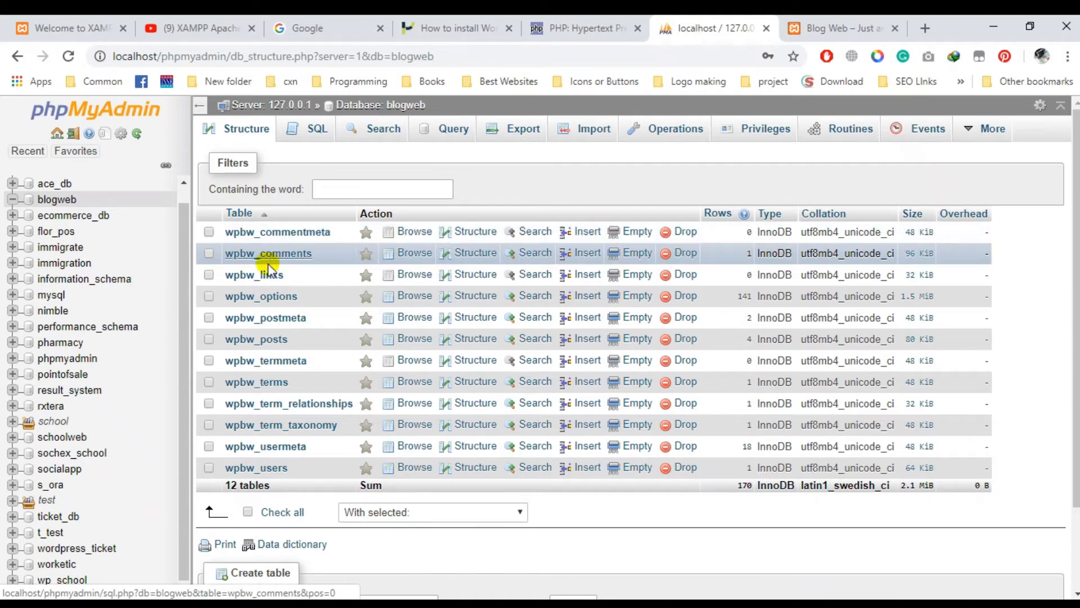
- Check the blogweb folder in File Explorer, and return to the Blog Web site's home page in Chrome
key("alt+Tab")
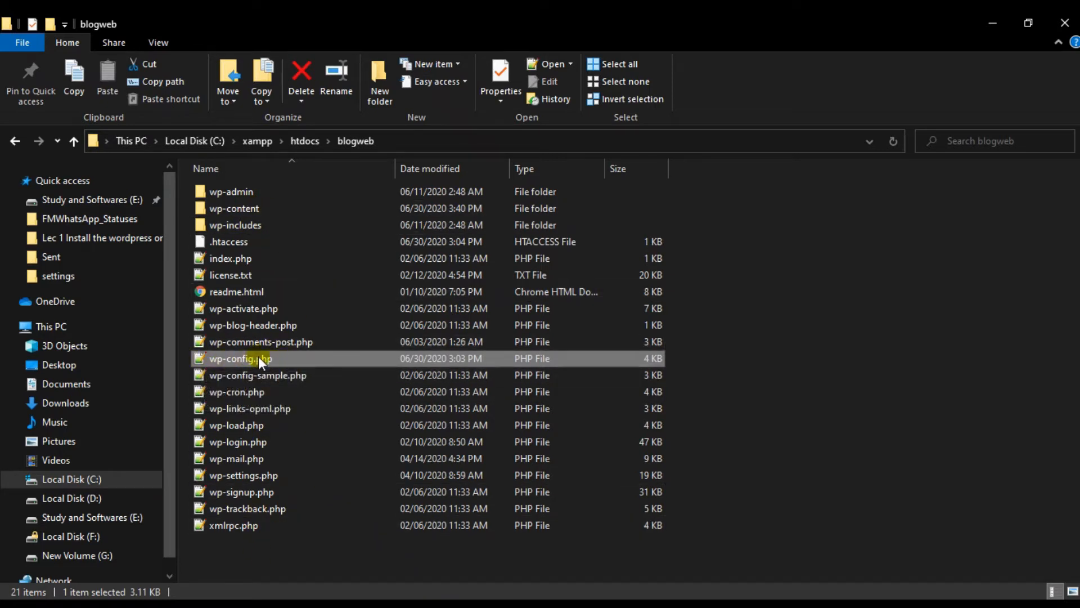
key("alt+Tab")
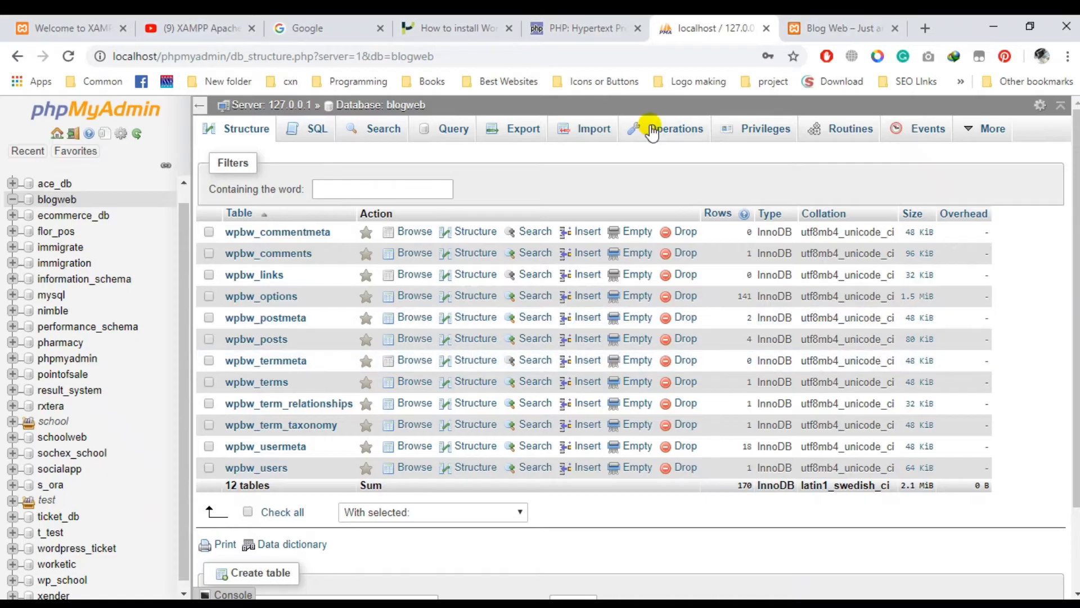
left_click(742, 55)
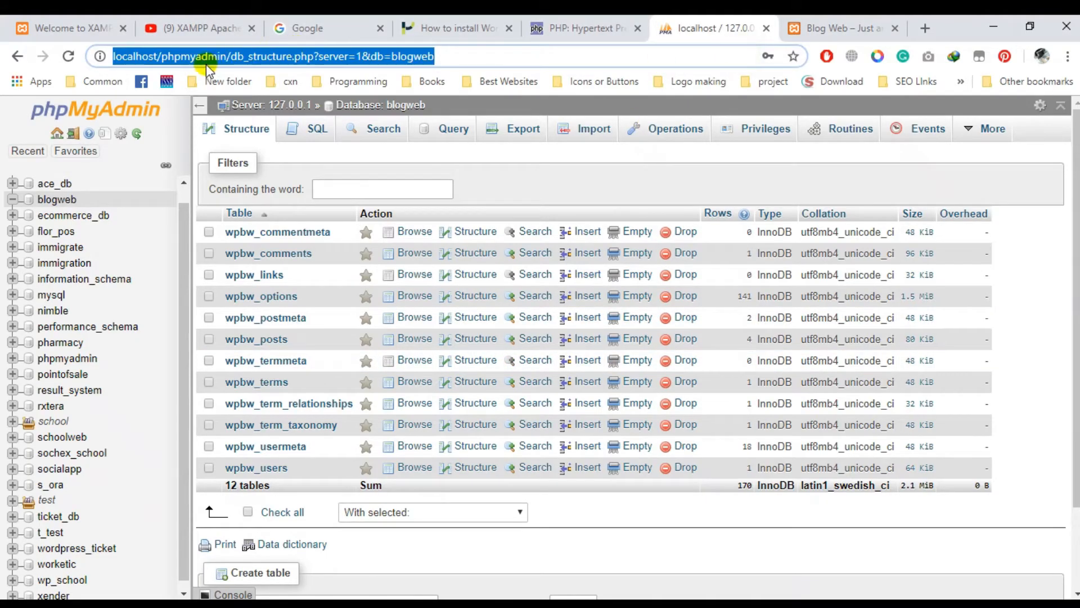
left_click(822, 27)
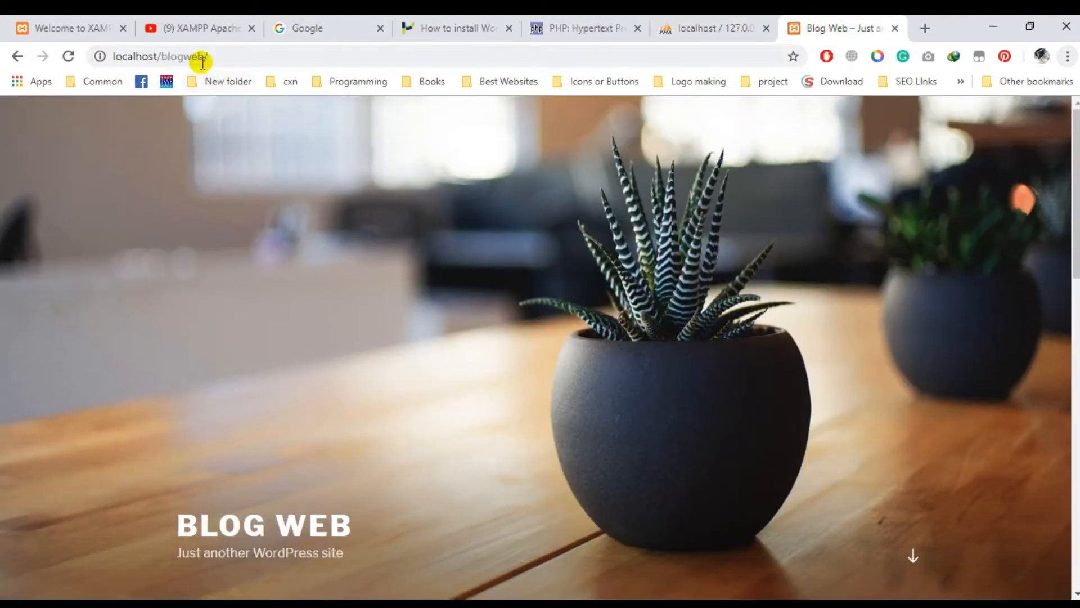
- Check the readme file's name in the blogweb folder and load localhost/blogweb/readme.html in Chrome
key("alt+Tab")
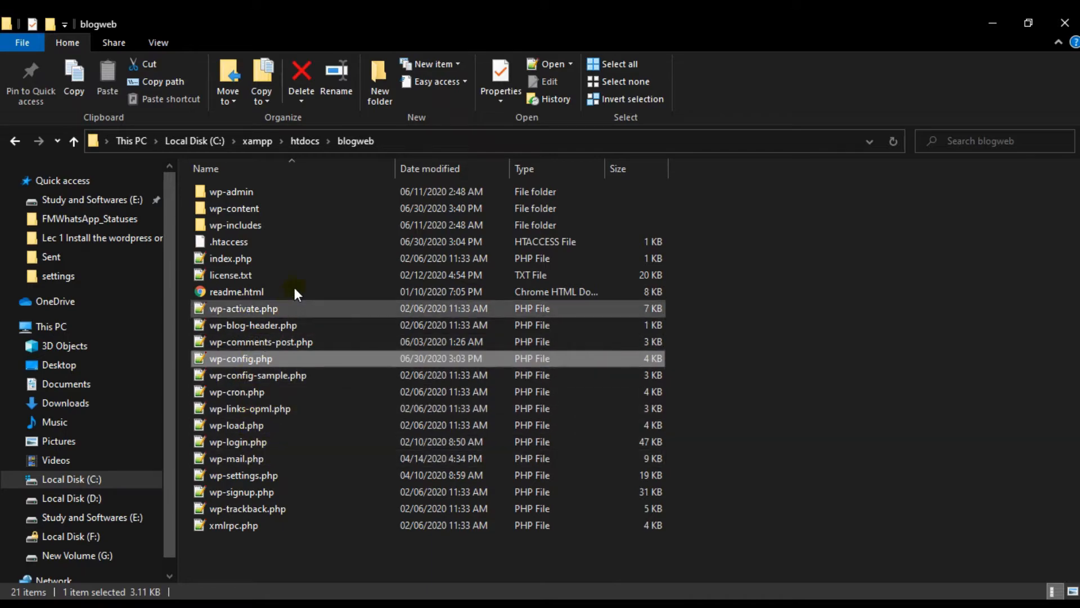
key("alt+Tab")
left_click(242, 57)
left_click(288, 63)
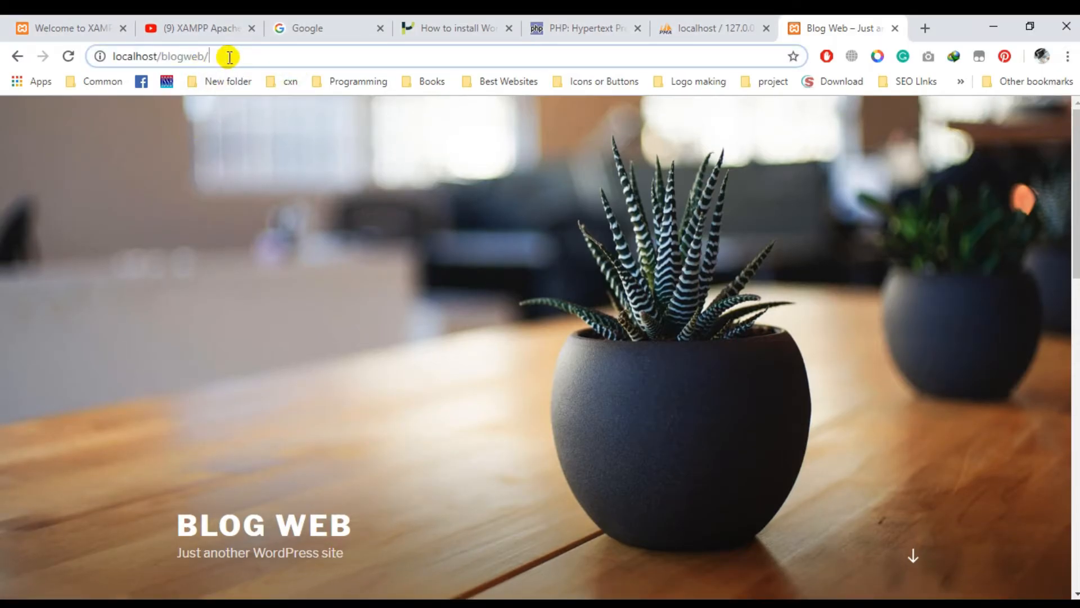
key("alt+Tab")
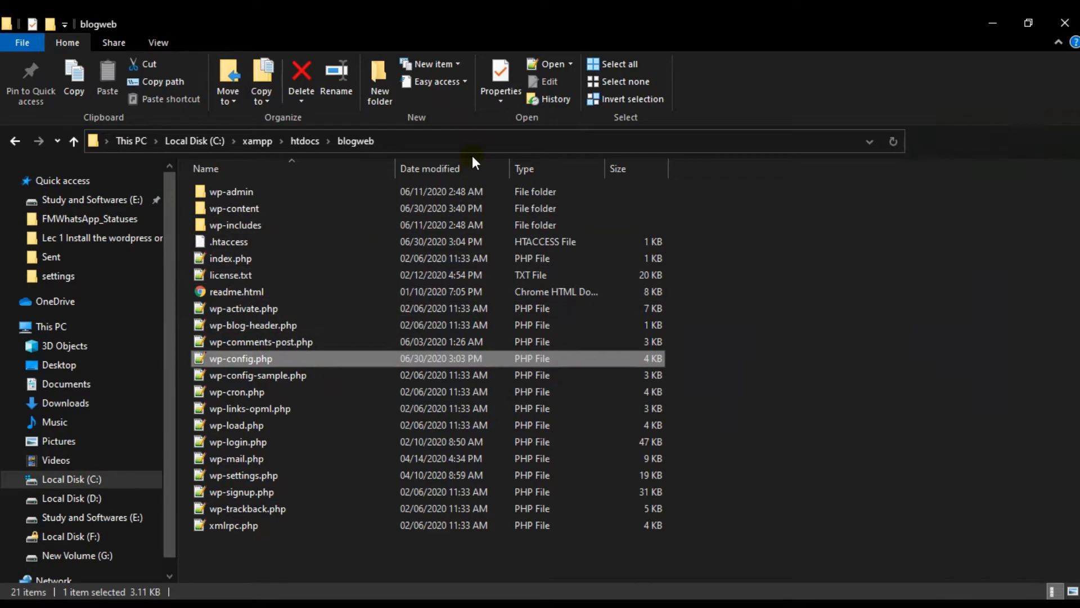
key("alt+Tab")
type("readme")
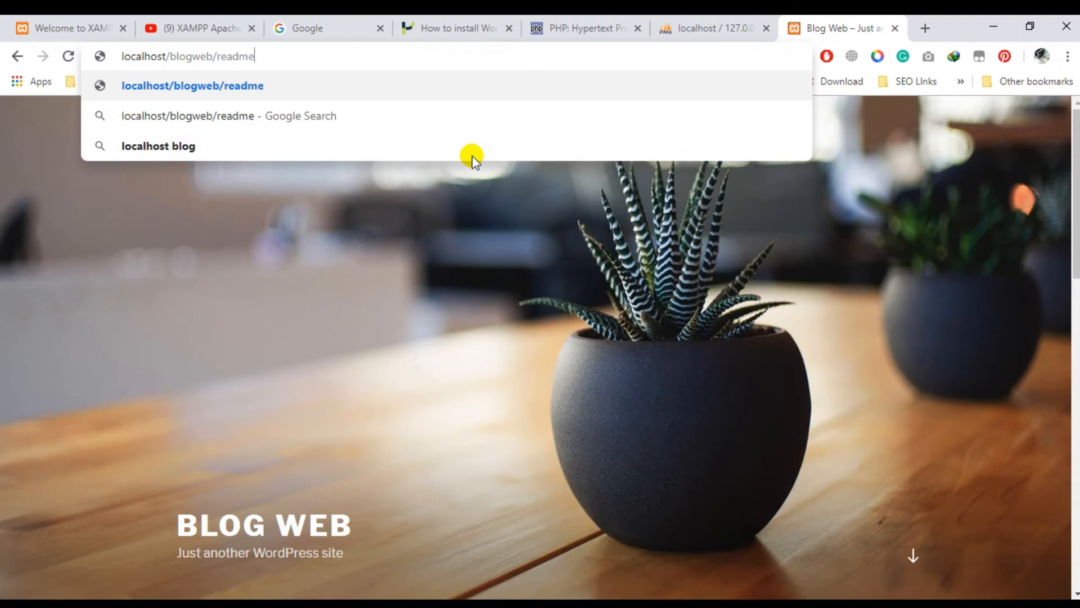
type(".html")
key("Return")
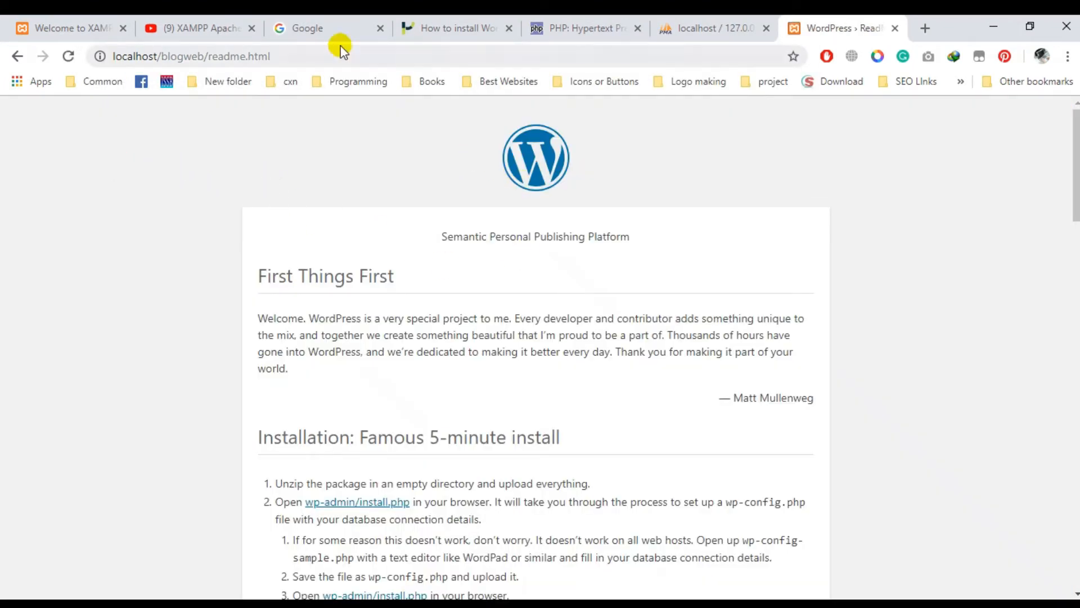
- Load localhost/blogweb/license.txt in the browser and skim the license text
key("alt+Tab")
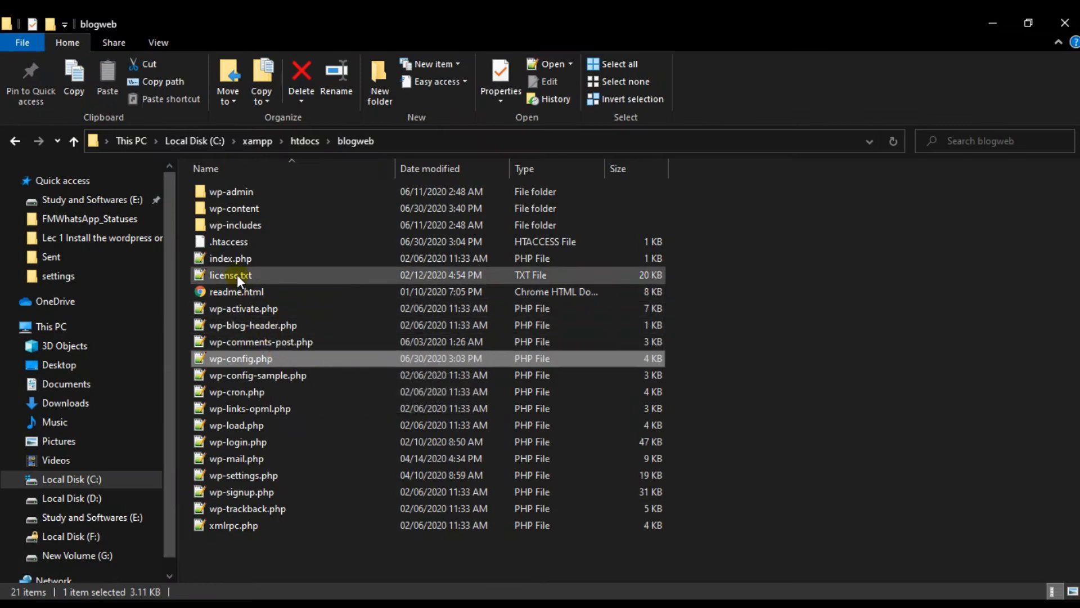
key("alt+Tab")
left_click_drag(253, 63, 214, 68)
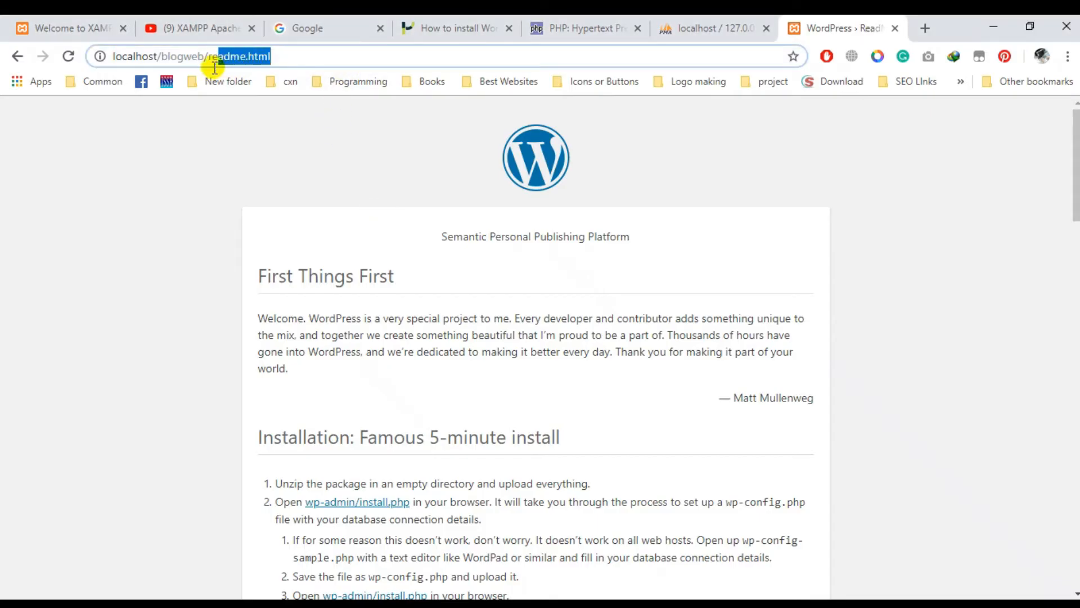
type("lic")
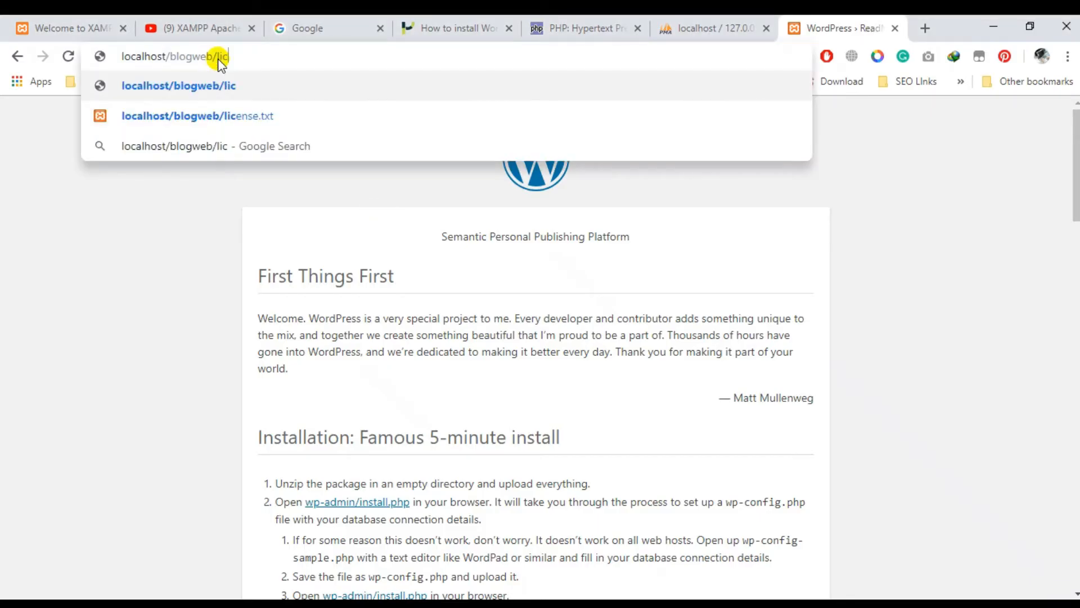
key("Down")
key("Return")
scroll(296, 172, "down", 7)
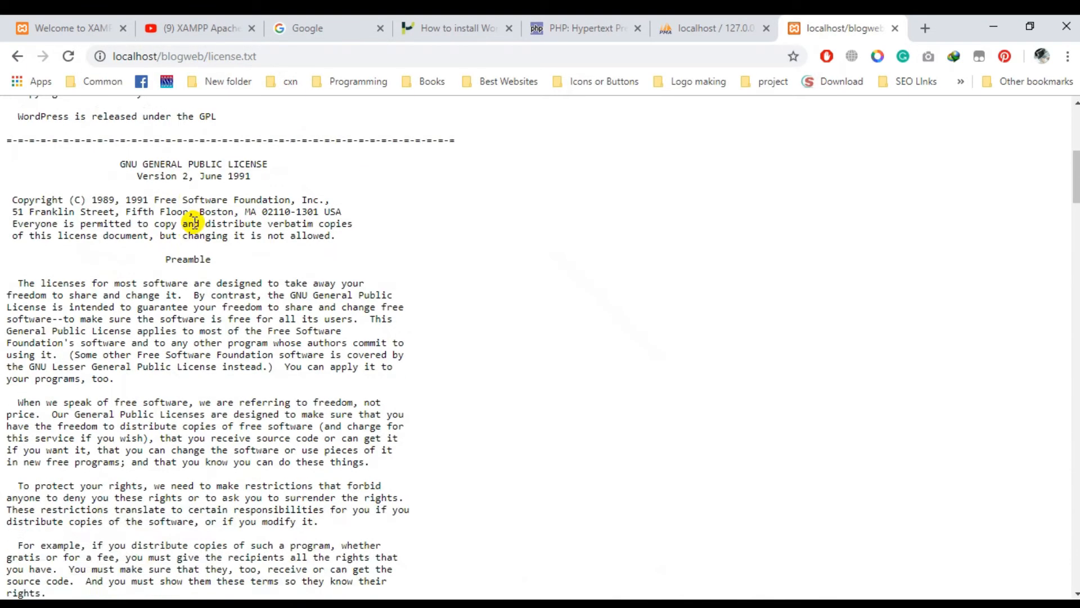
scroll(261, 287, "up", 7)
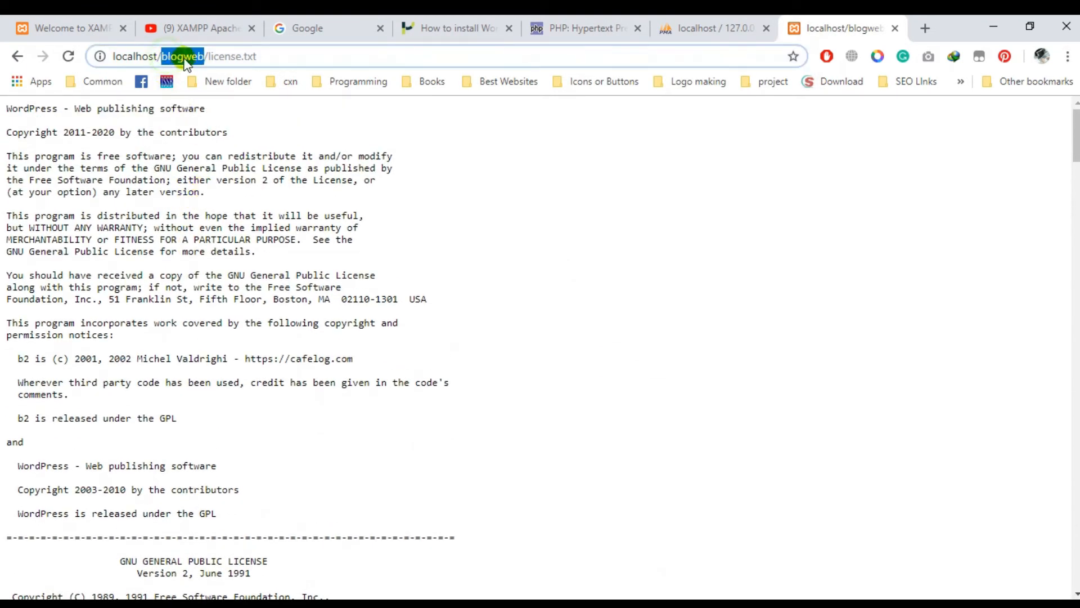
double_click(254, 56)
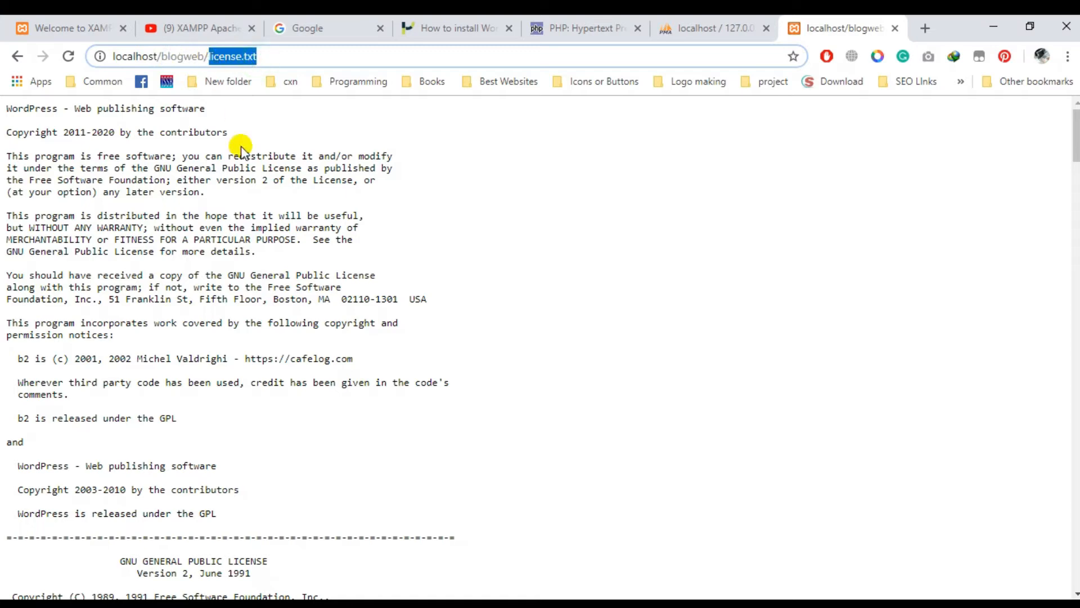
- Clear the file selection in the blogweb folder and load localhost/blogweb/wp-admin in Chrome
key("alt+Tab")
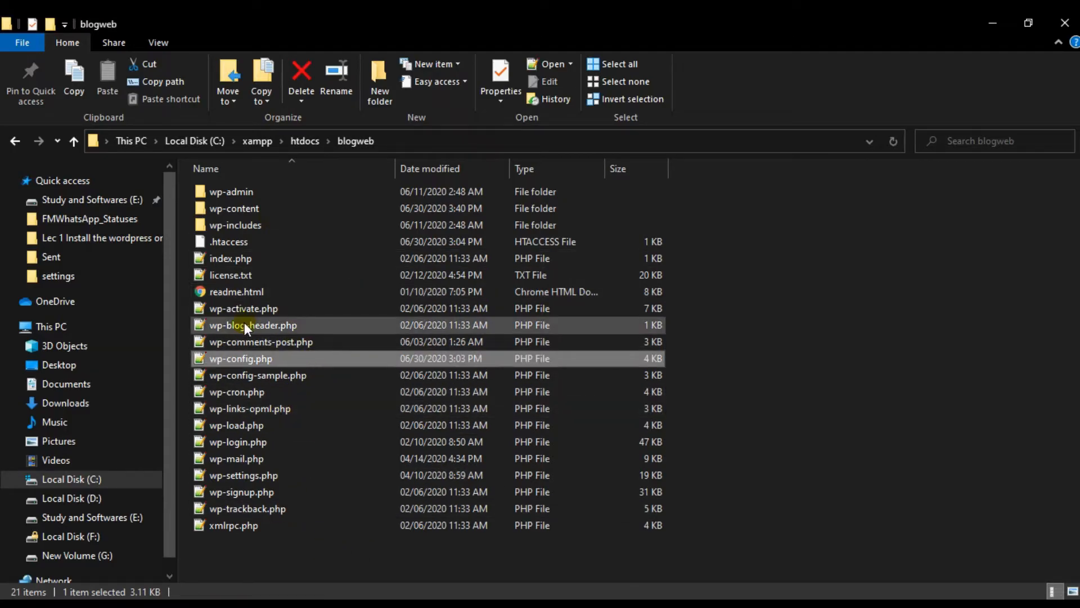
left_click(259, 552)
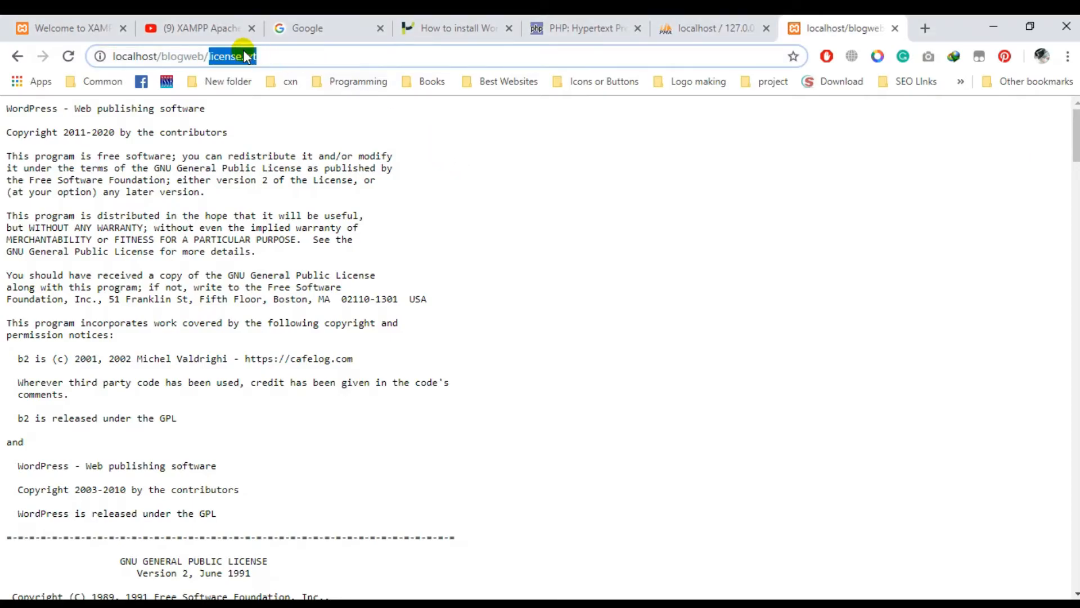
left_click(242, 56)
left_click_drag(278, 58, 209, 60)
type("wp-admin")
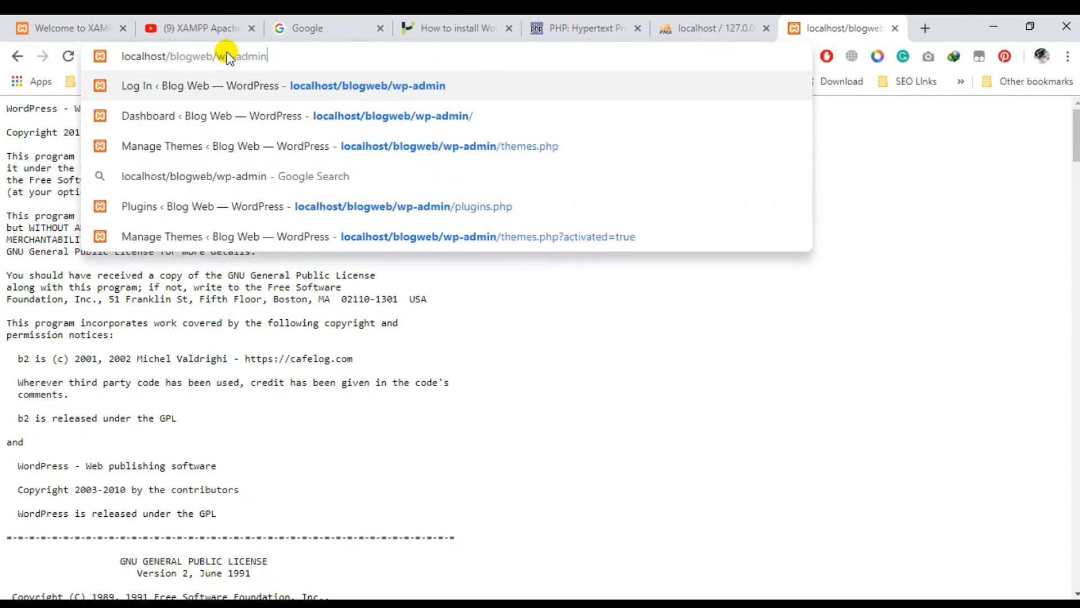
key("Return")
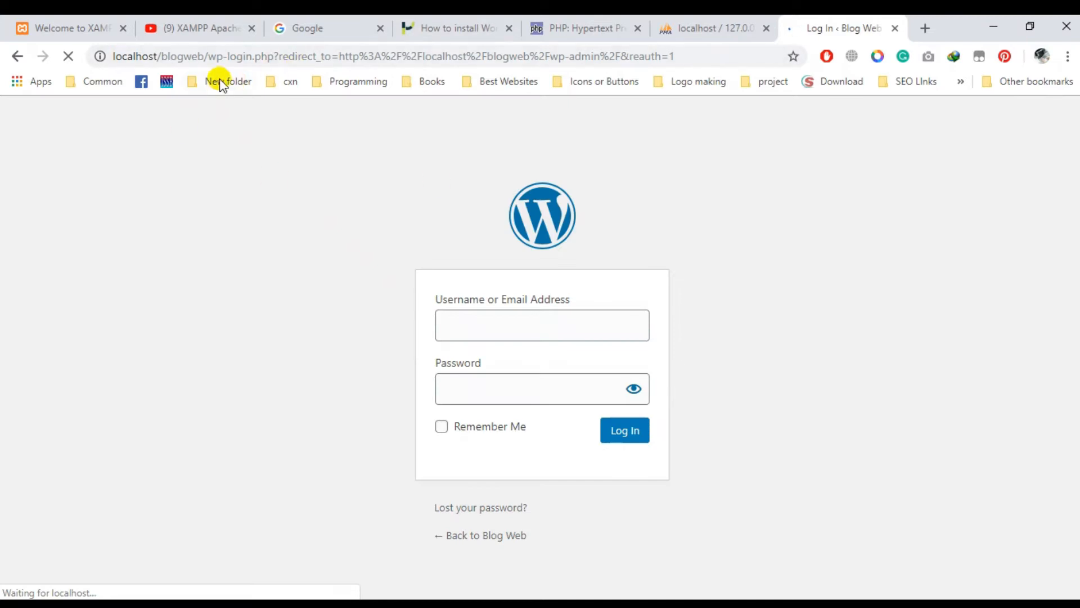
- Load localhost/blogweb/wp-login.php in Chrome, checking the matching wp-login.php file in the blogweb folder
left_click_drag(207, 56, 674, 56)
type("web/w")
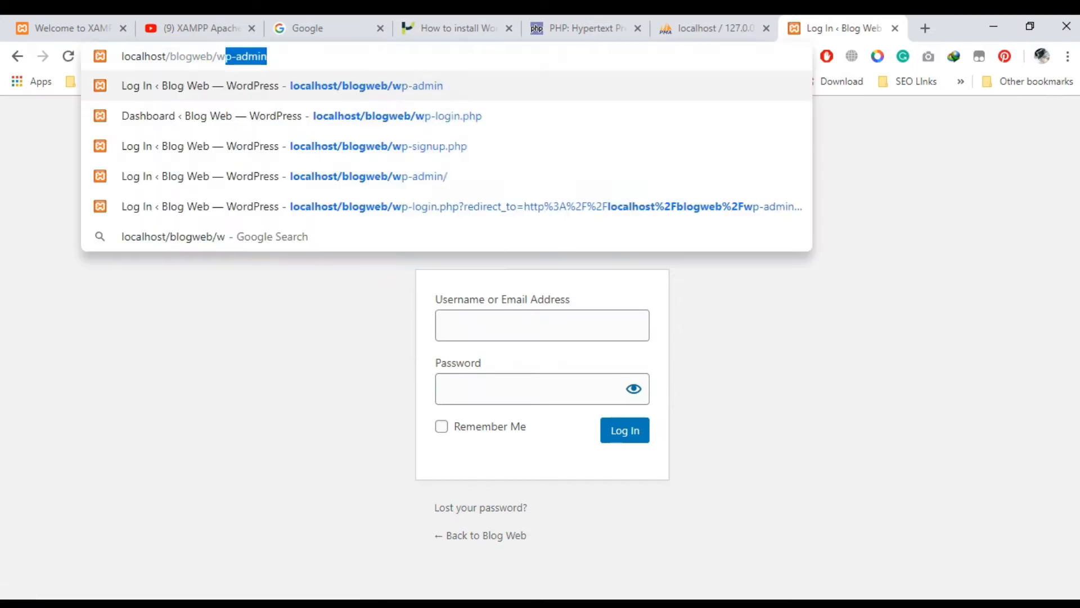
type("p-login.")
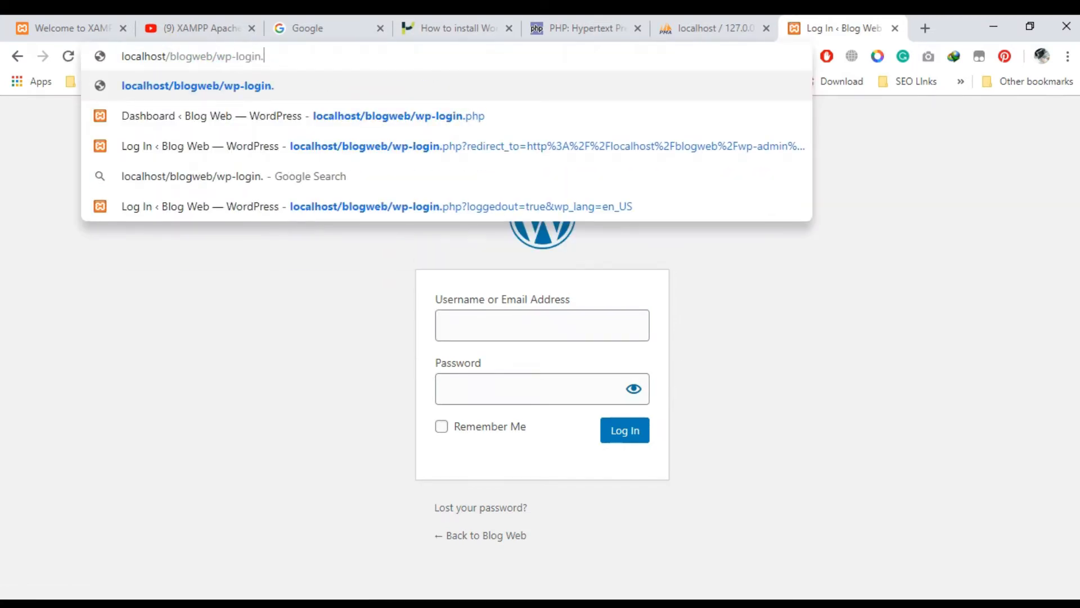
type("php")
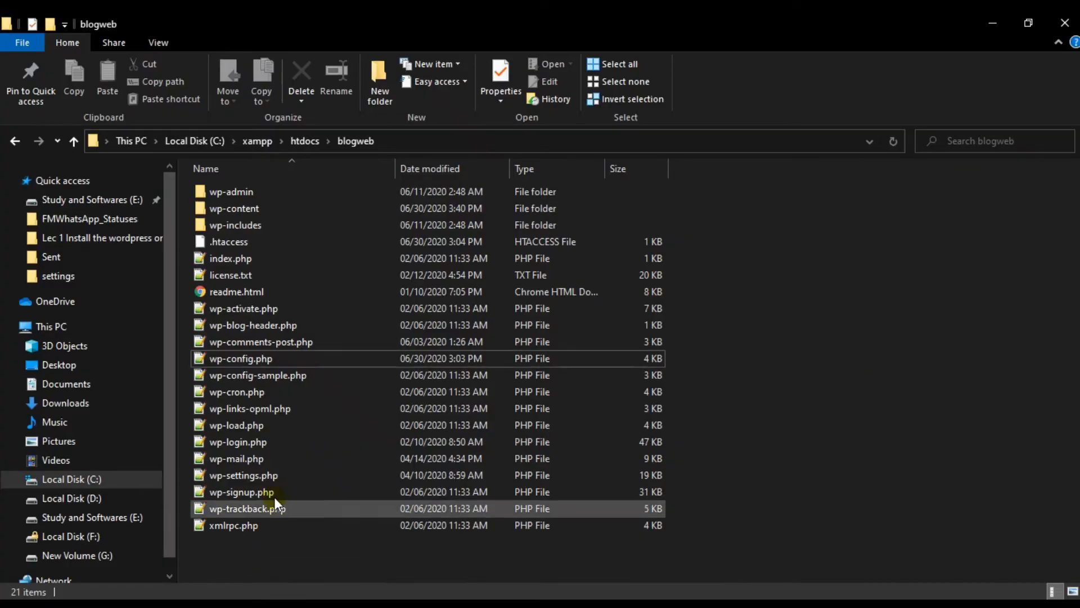
left_click(252, 442)
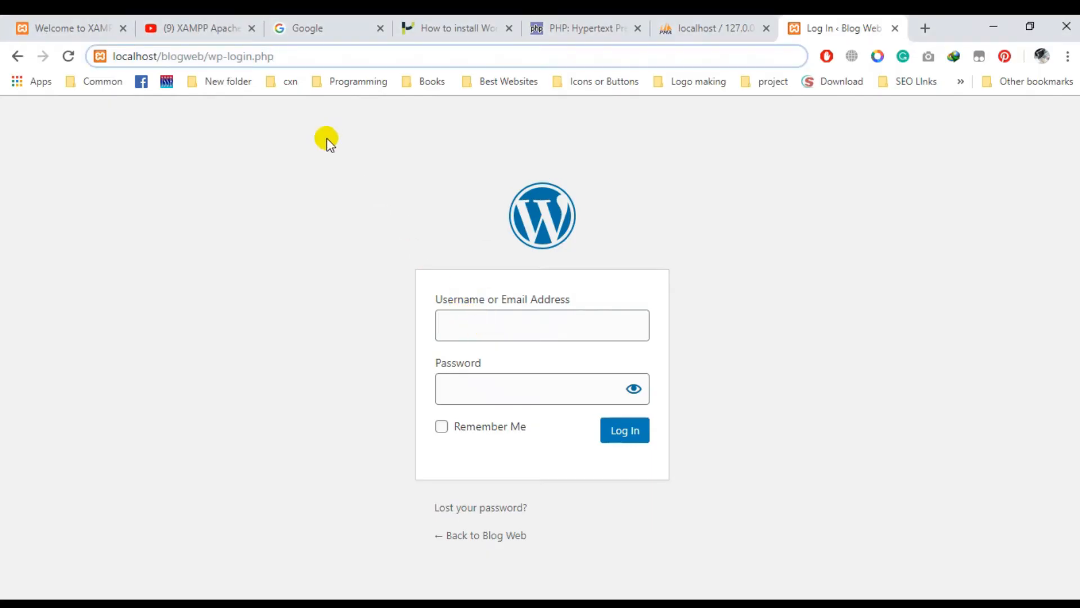
key("Return")
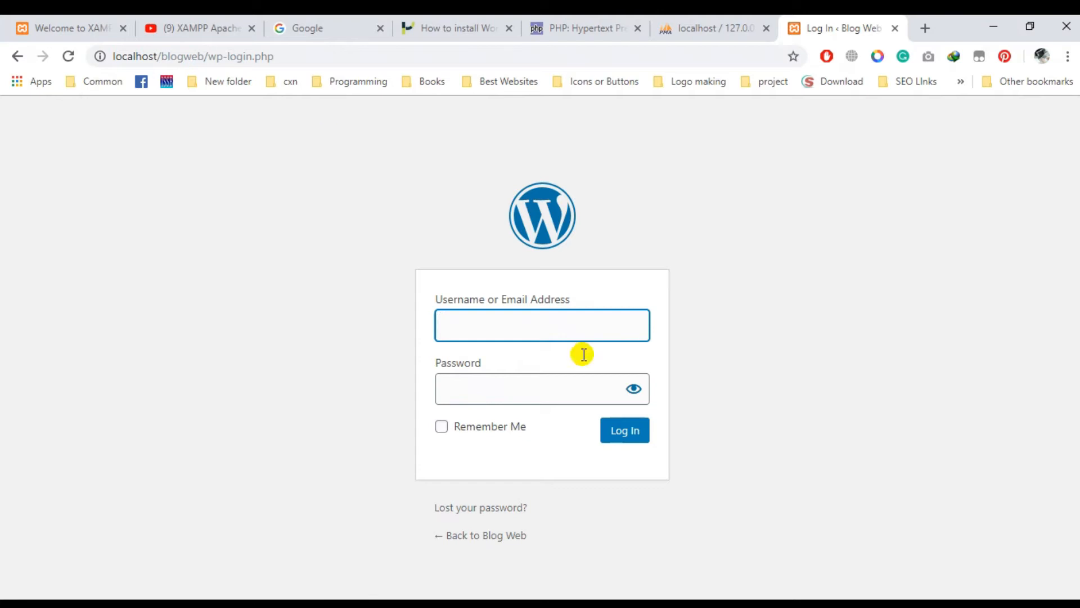
left_click(624, 315)
left_click(844, 359)
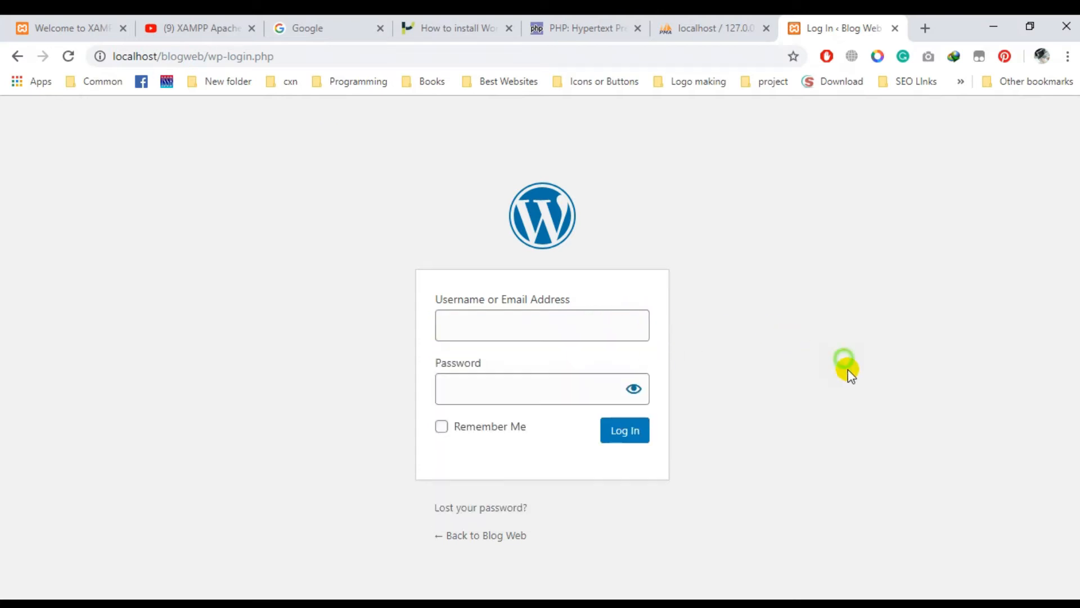
- Switch to the blogweb folder in File Explorer, open the wp-includes folder and look through its subfolders and PHP files
key("alt+Tab")
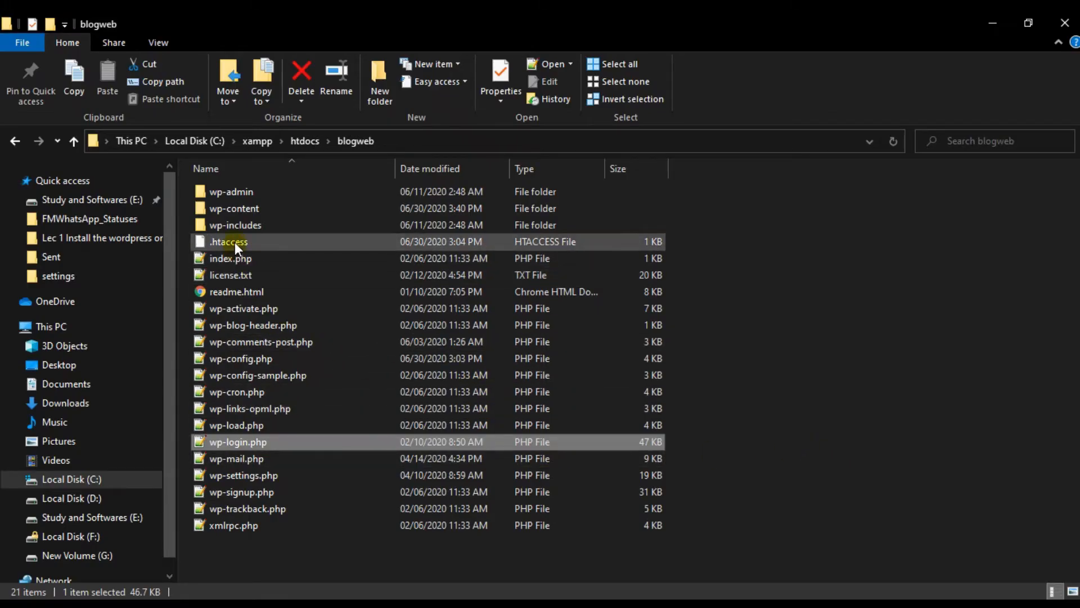
left_click(264, 229)
left_click(249, 224)
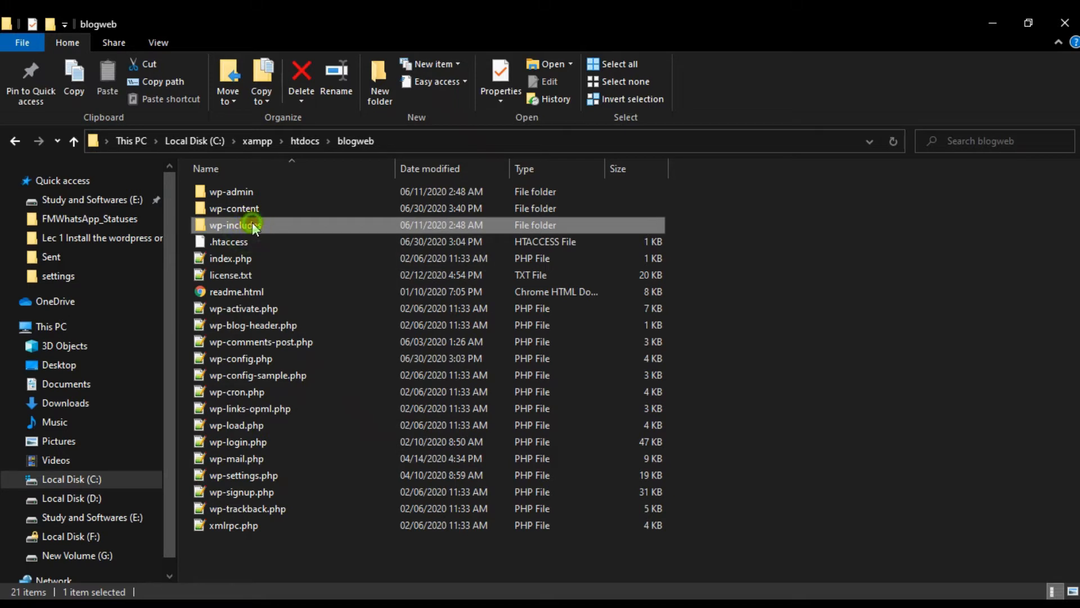
double_click(308, 229)
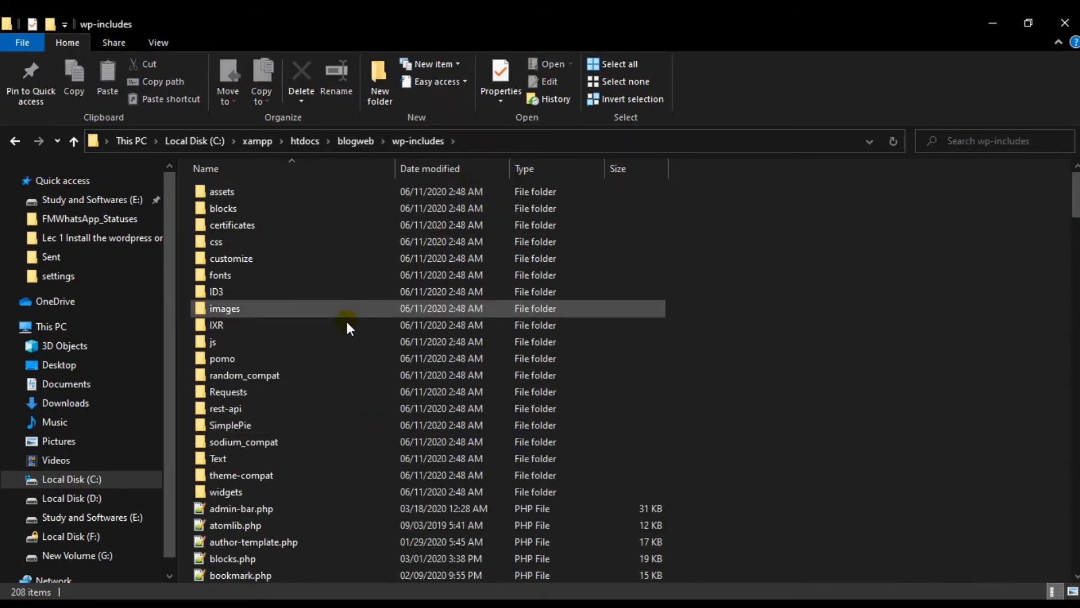
scroll(342, 299, "down", 8)
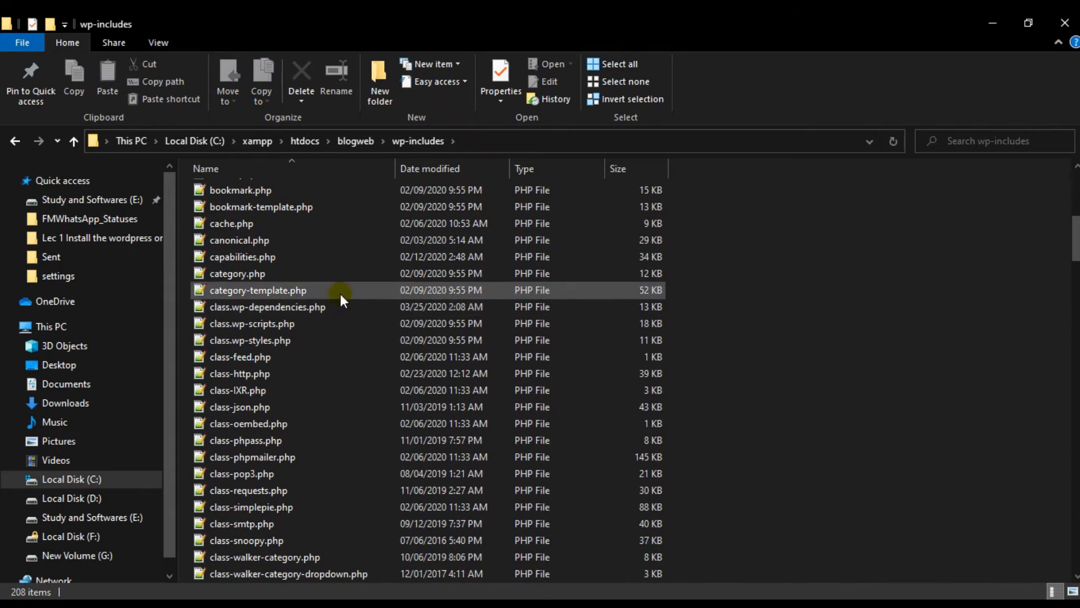
scroll(340, 302, "down", 6)
scroll(324, 327, "down", 17)
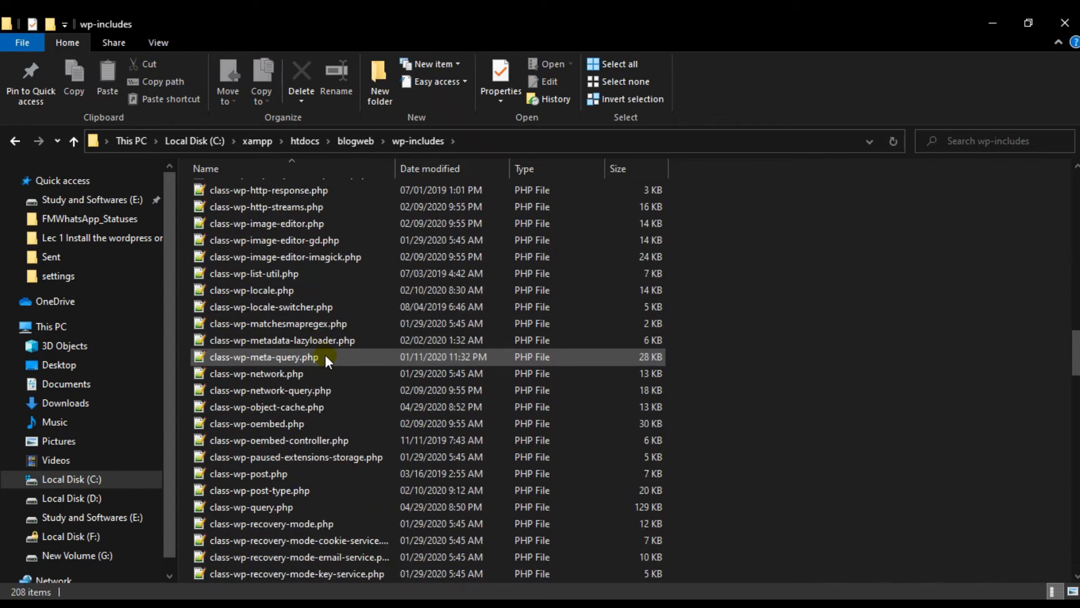
scroll(356, 359, "up", 20)
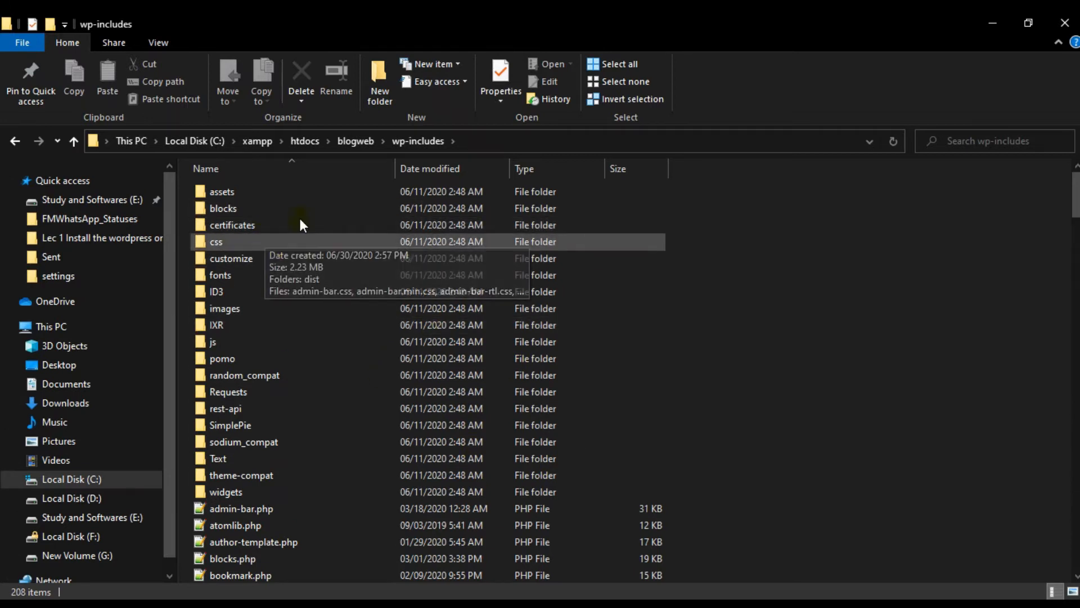
scroll(281, 271, "down", 9)
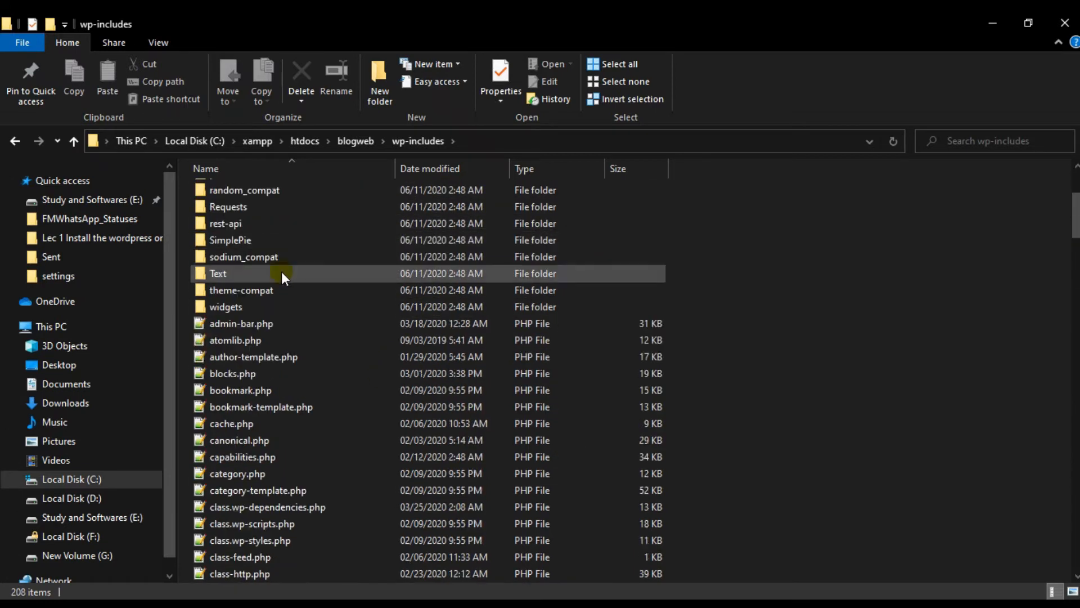
scroll(281, 271, "up", 9)
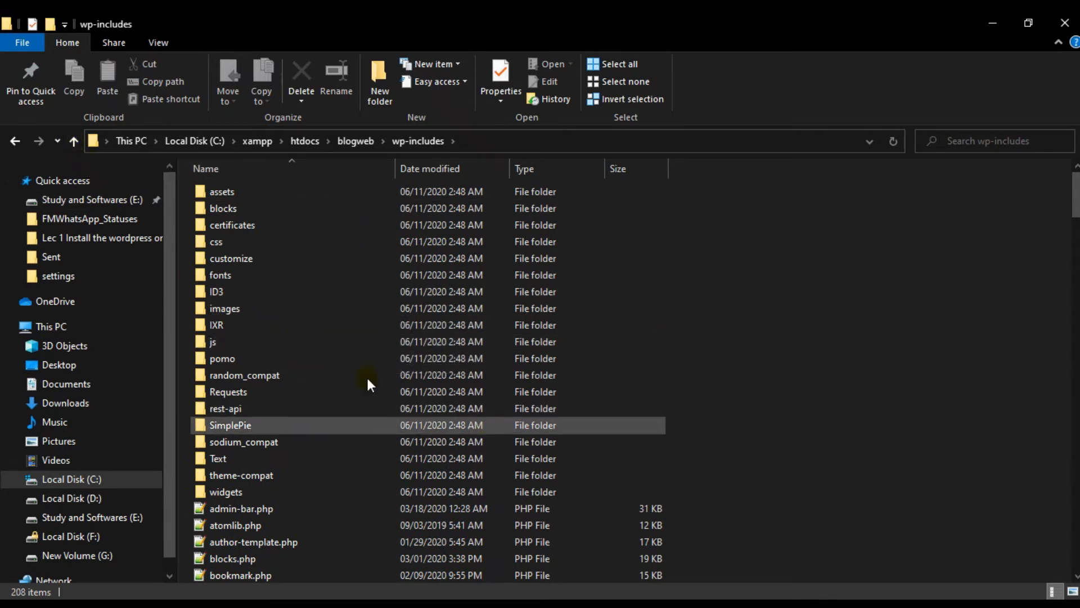
- Go back to the blogweb folder, open the wp-admin folder and look through its contents
left_click(74, 141)
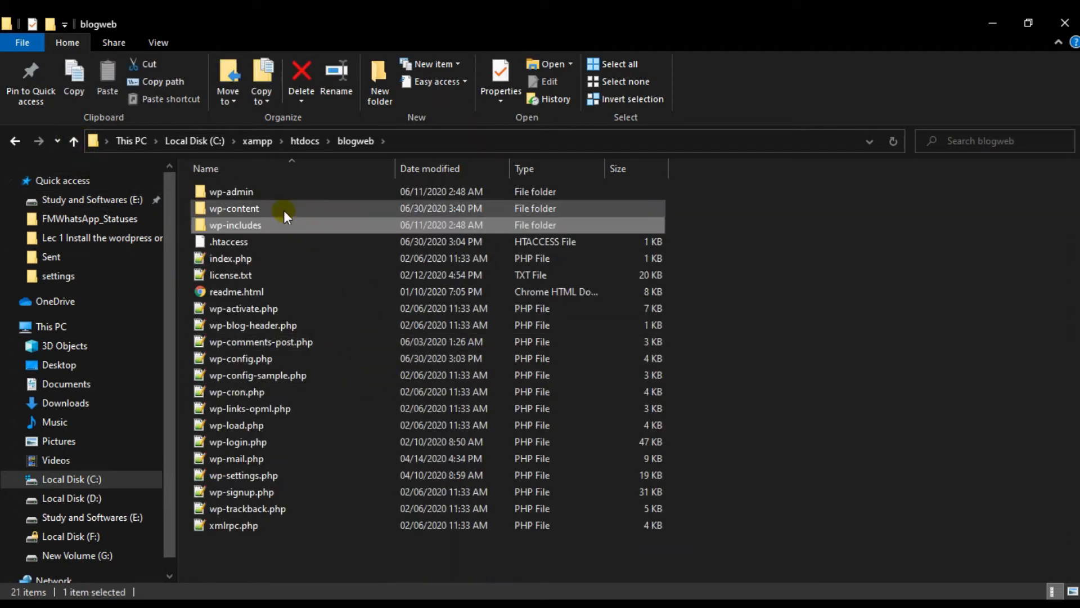
double_click(265, 194)
scroll(291, 406, "down", 17)
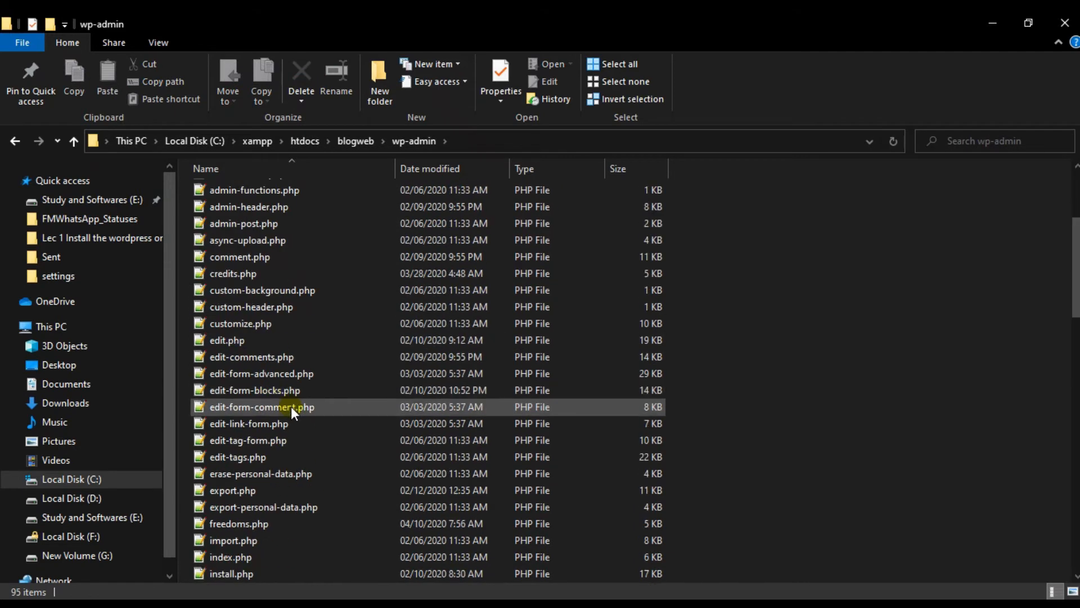
scroll(304, 489, "up", 17)
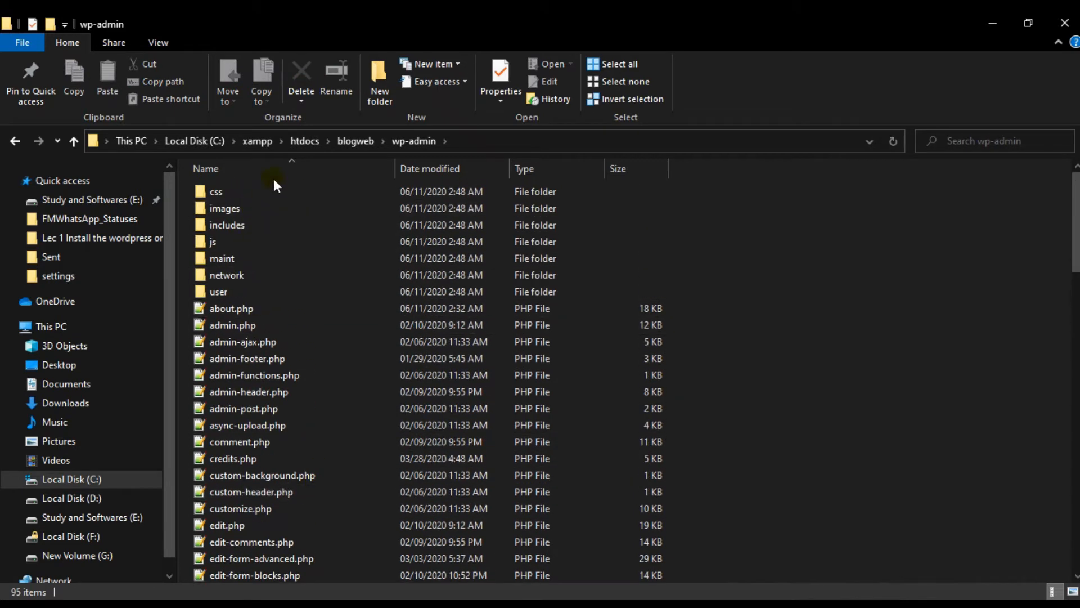
- Return to the blogweb folder and highlight its root files, the wp-includes folder and the wp-admin folder
left_click(73, 141)
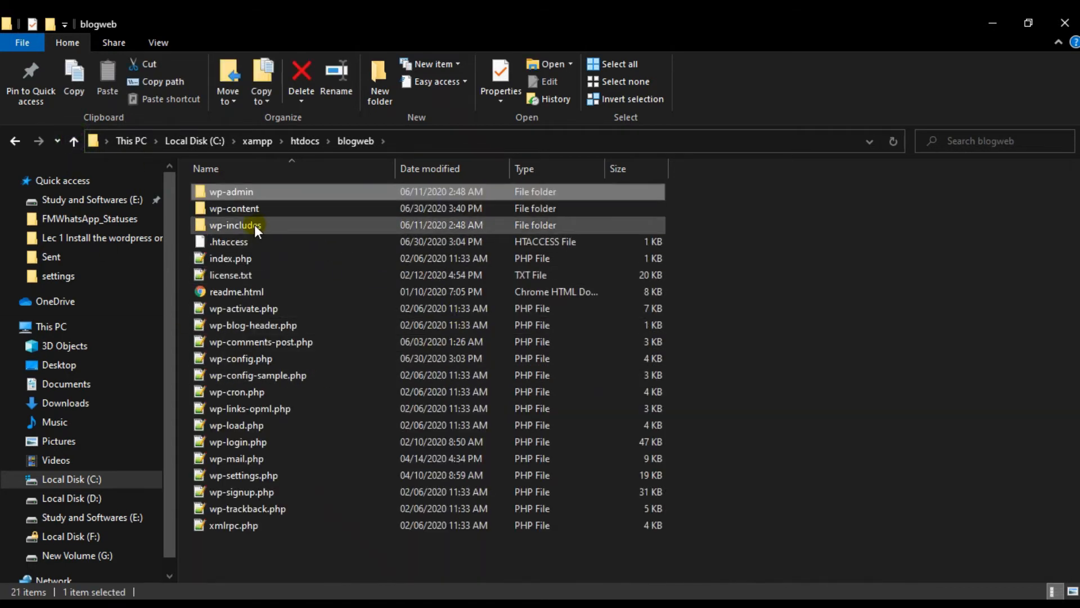
left_click_drag(296, 562, 201, 251)
left_click(253, 224)
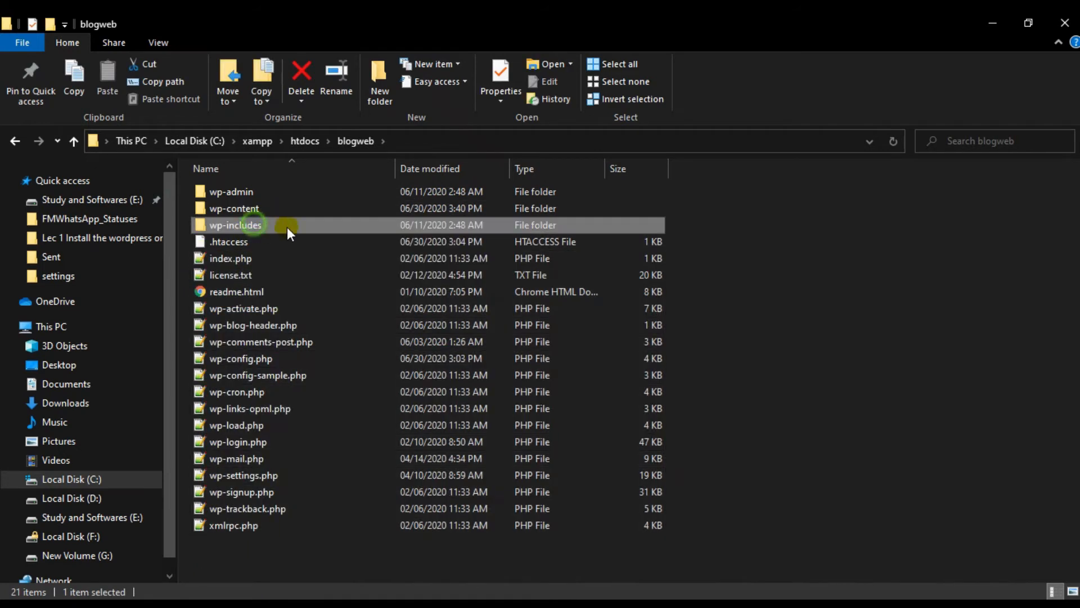
left_click(246, 187)
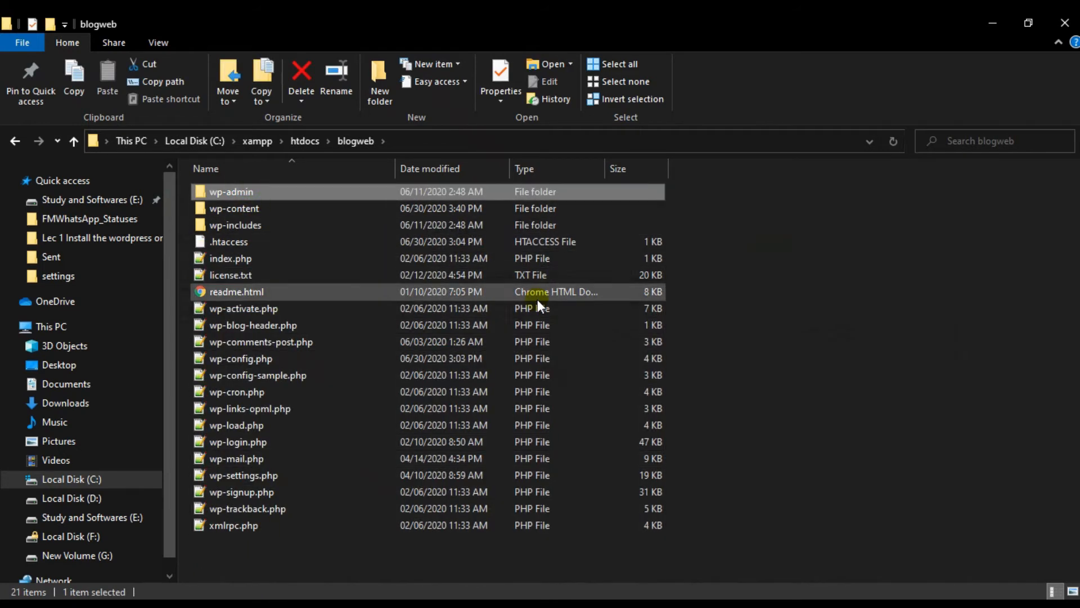
- Switch to Chrome and log in to the Blog Web admin with the suggested username and the account password
key("alt+Tab")
left_click(511, 332)
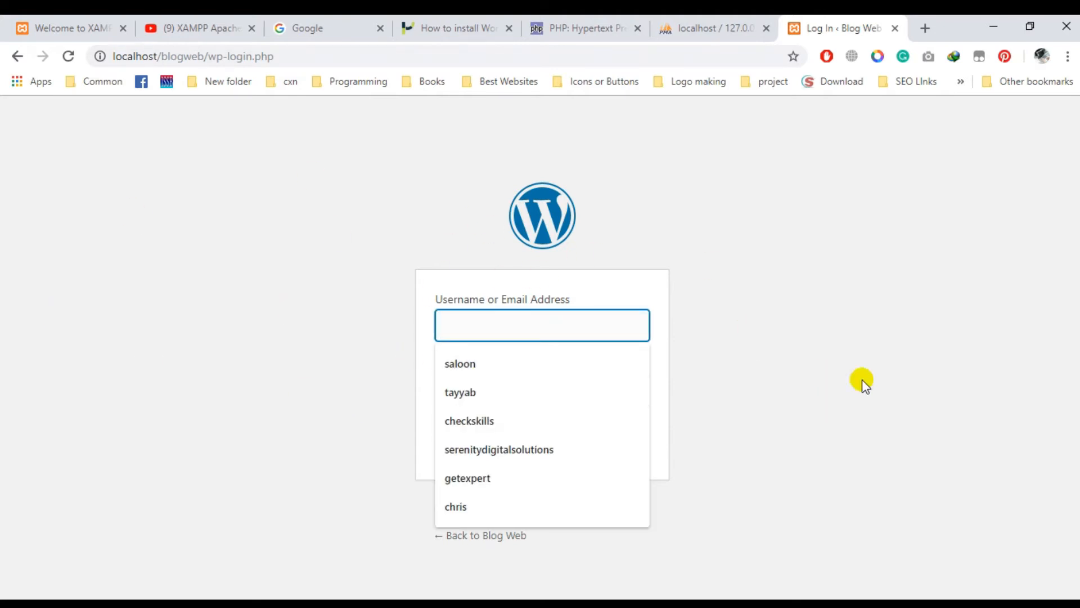
key("alt+Tab")
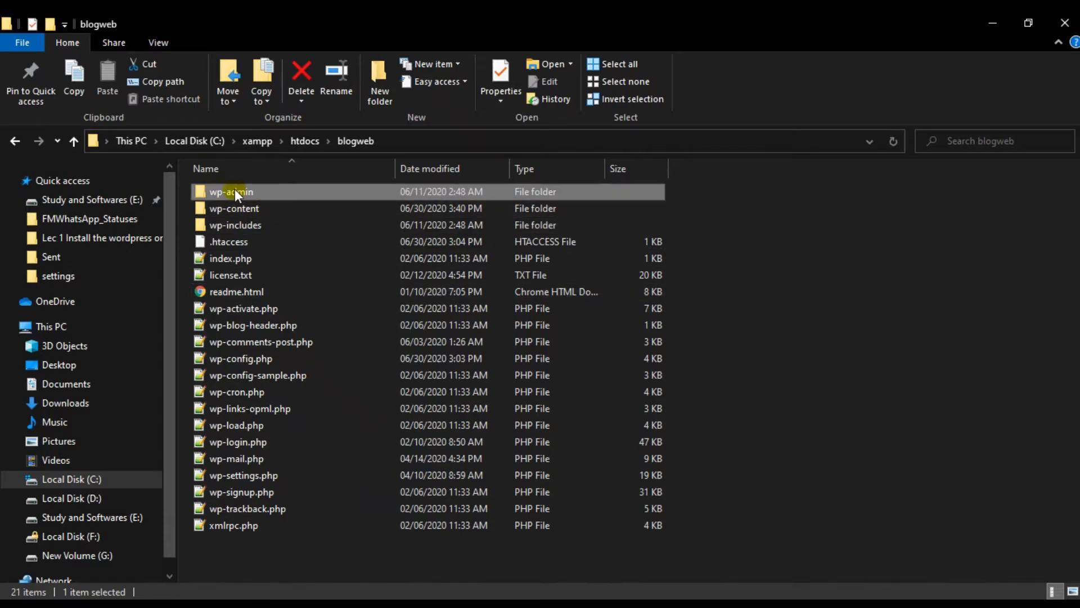
key("alt+Tab")
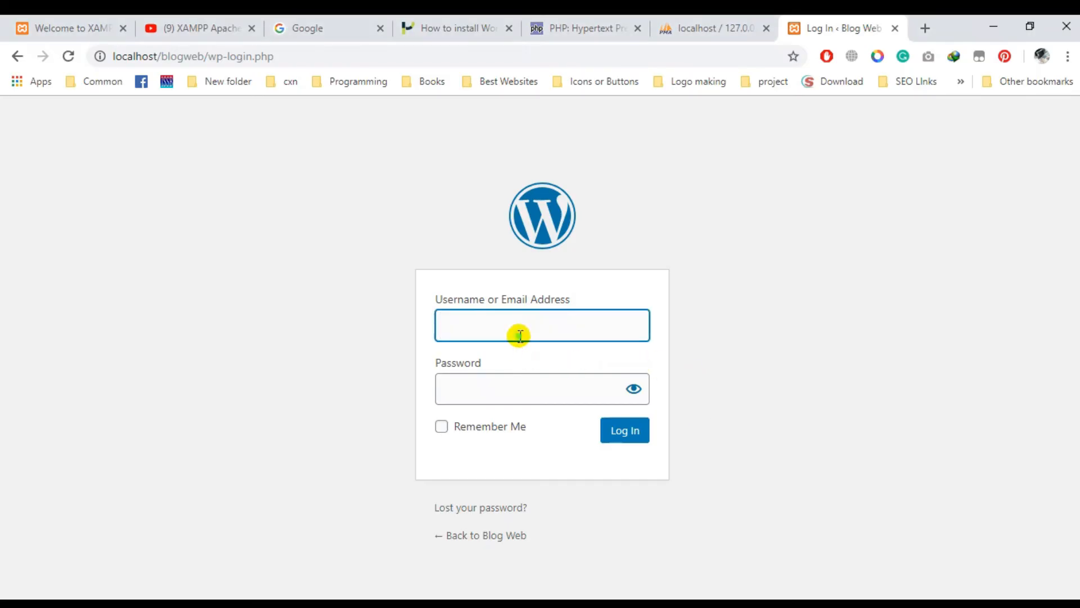
type("c")
key("Down")
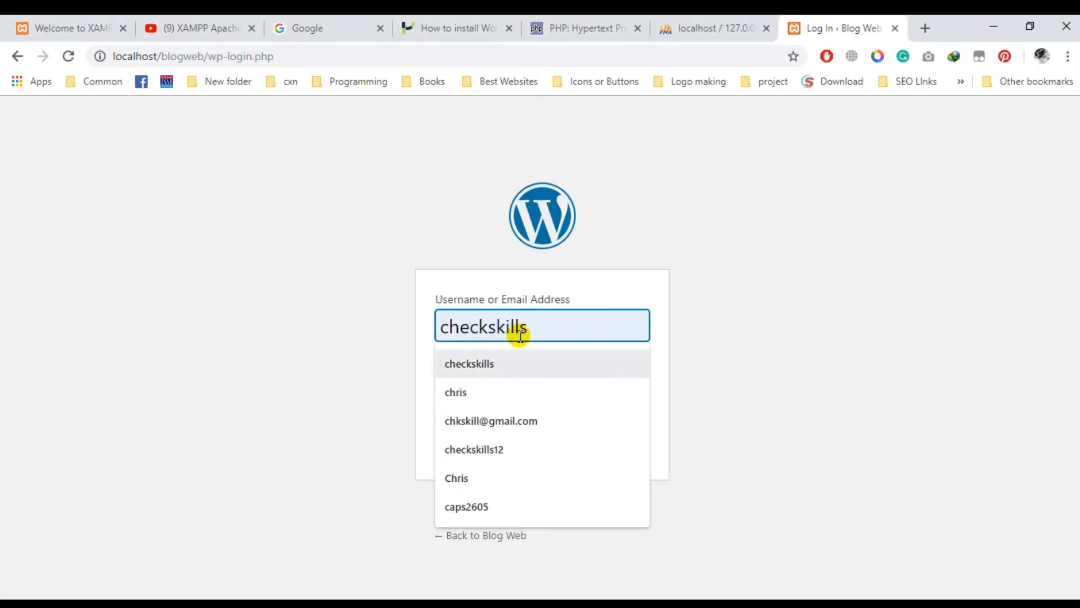
key("Tab")
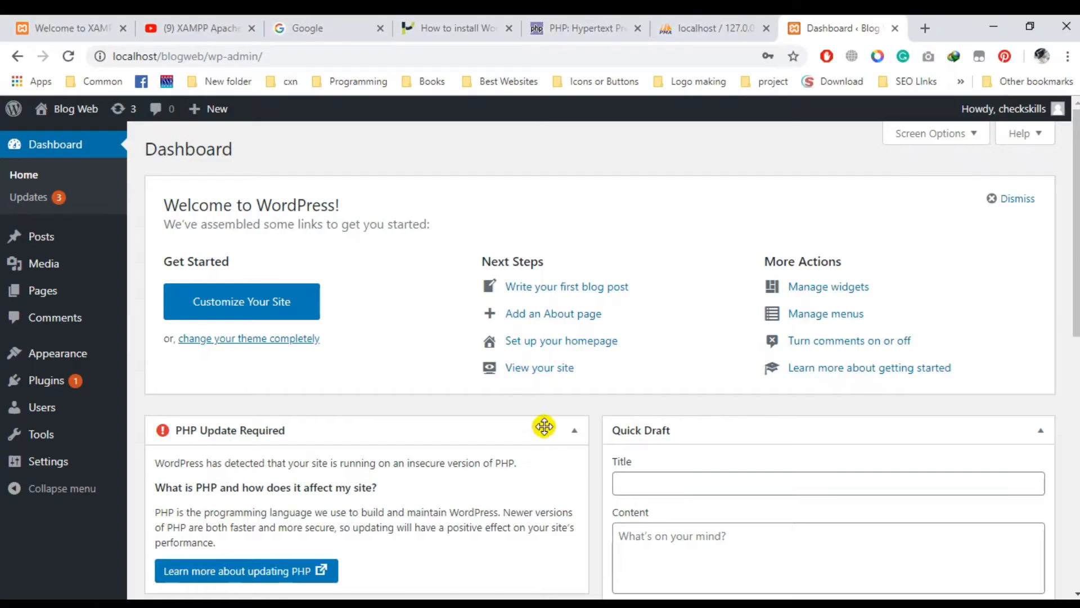
- Read the PHP Update Required notice on the WordPress dashboard, highlighting its text
scroll(335, 365, "down", 3)
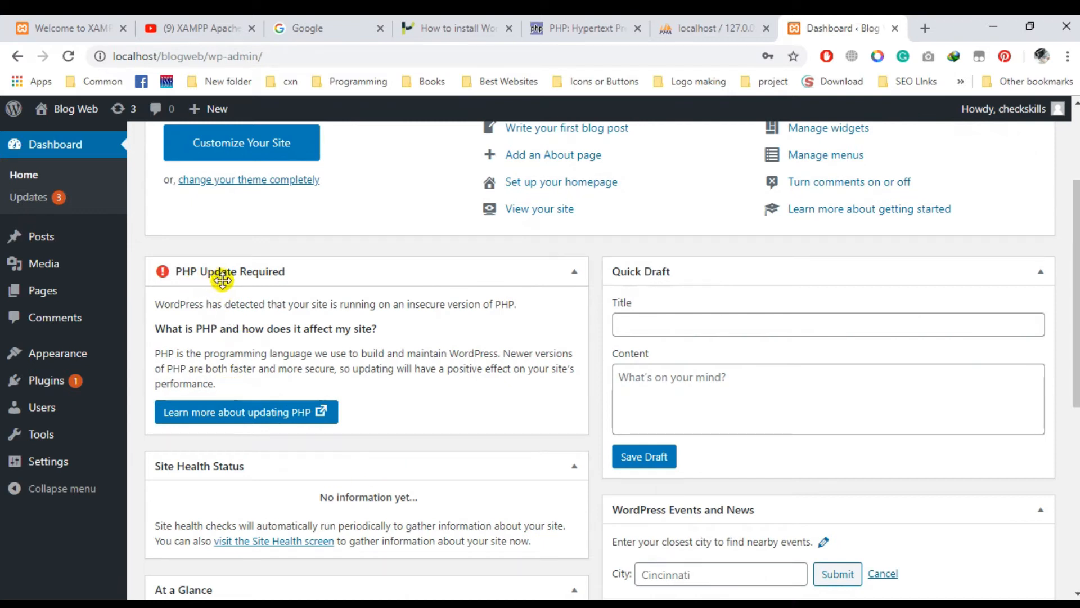
triple_click(248, 319)
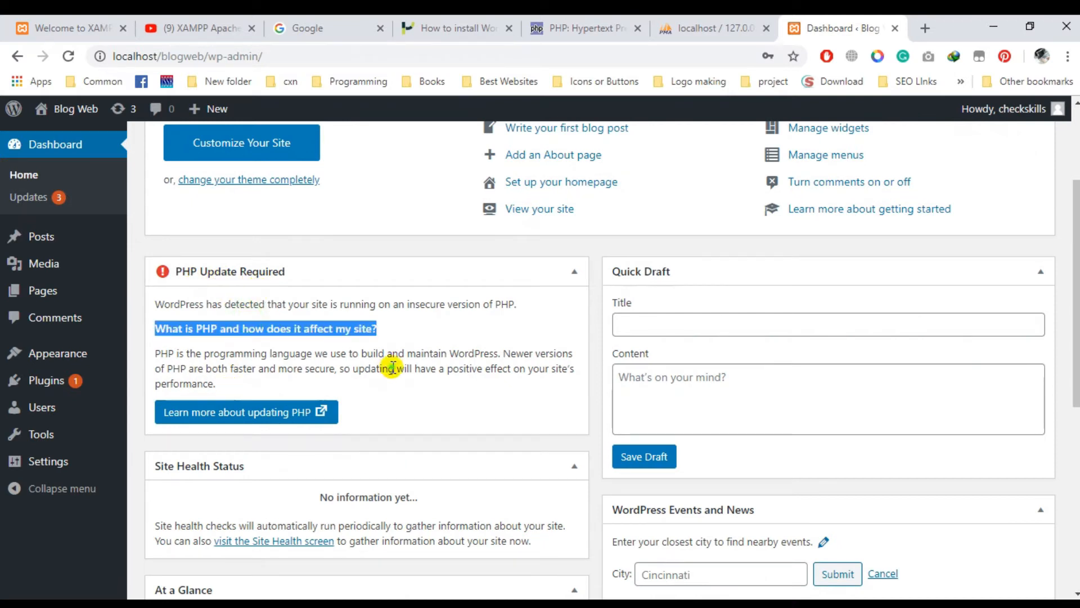
left_click(512, 362)
left_click_drag(576, 371, 152, 307)
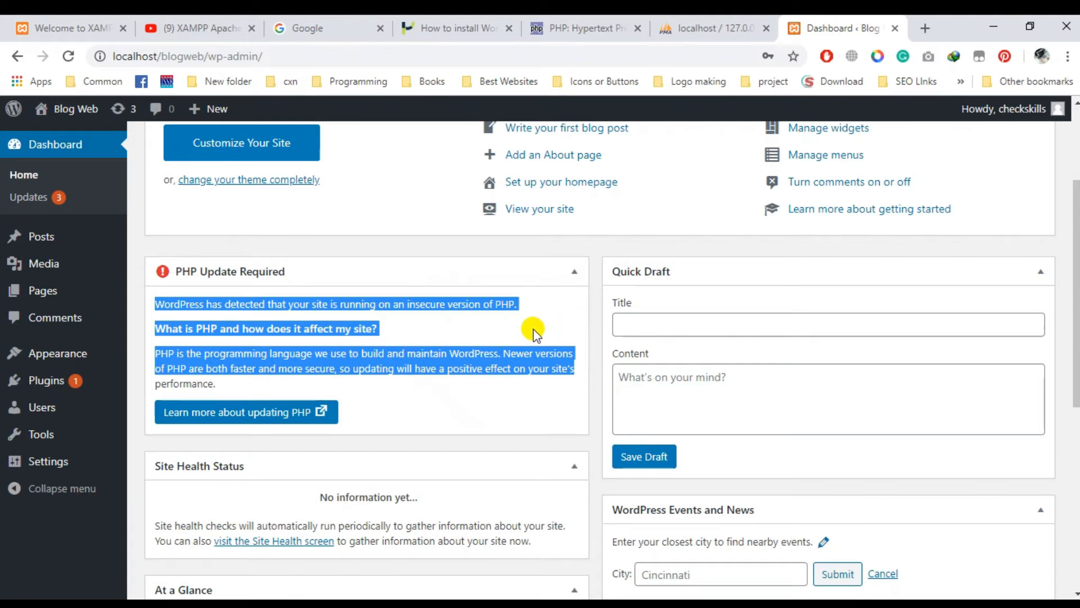
left_click(225, 384)
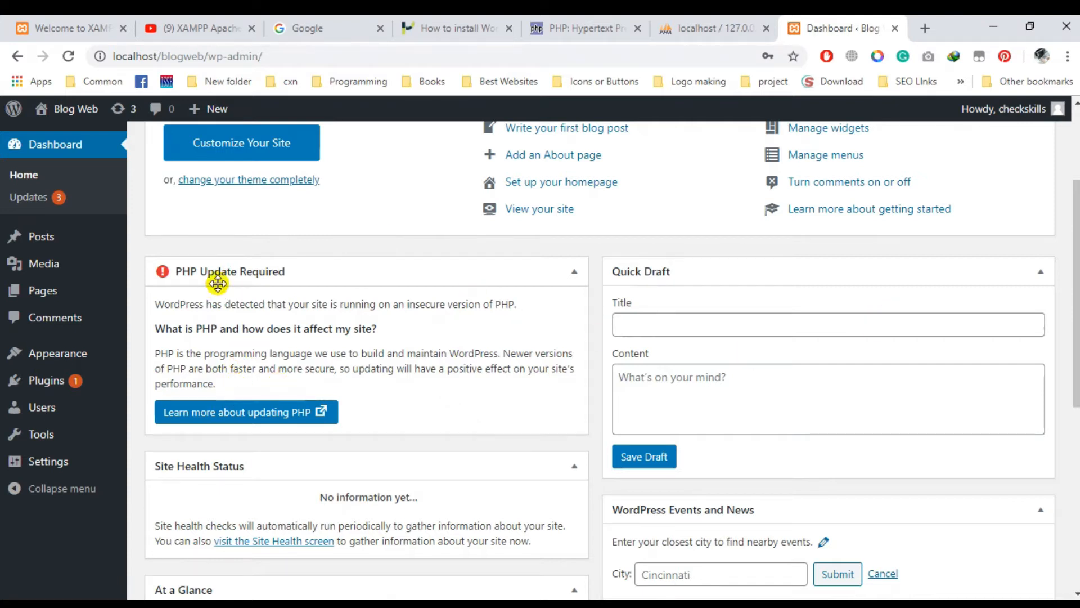
- Highlight the files and folders in the blogweb folder, and return to the PHP Update Required notice on the dashboard
key("alt+Tab")
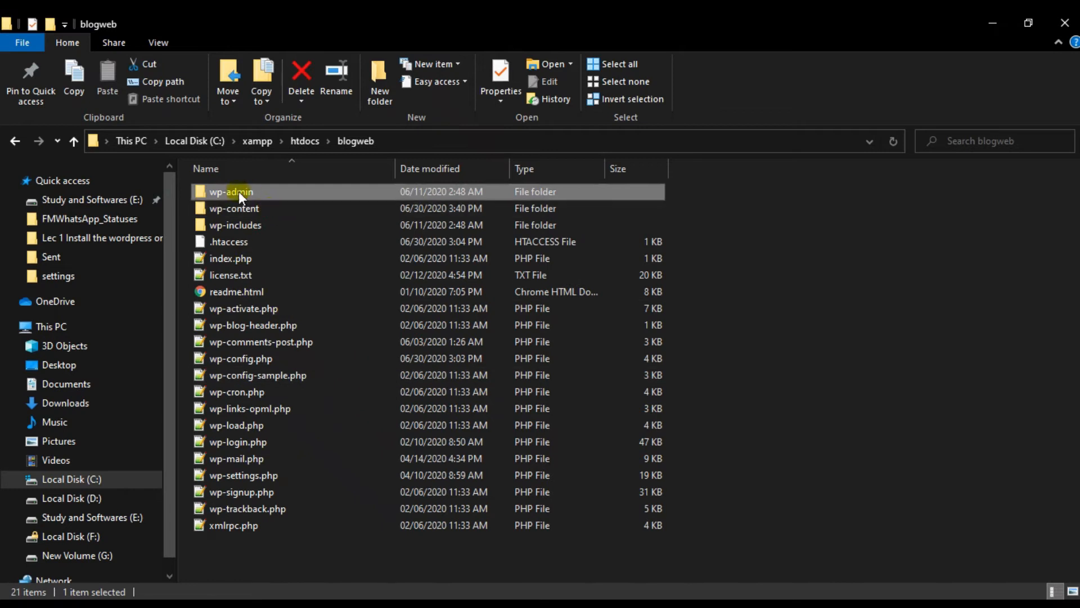
left_click_drag(278, 518, 247, 180)
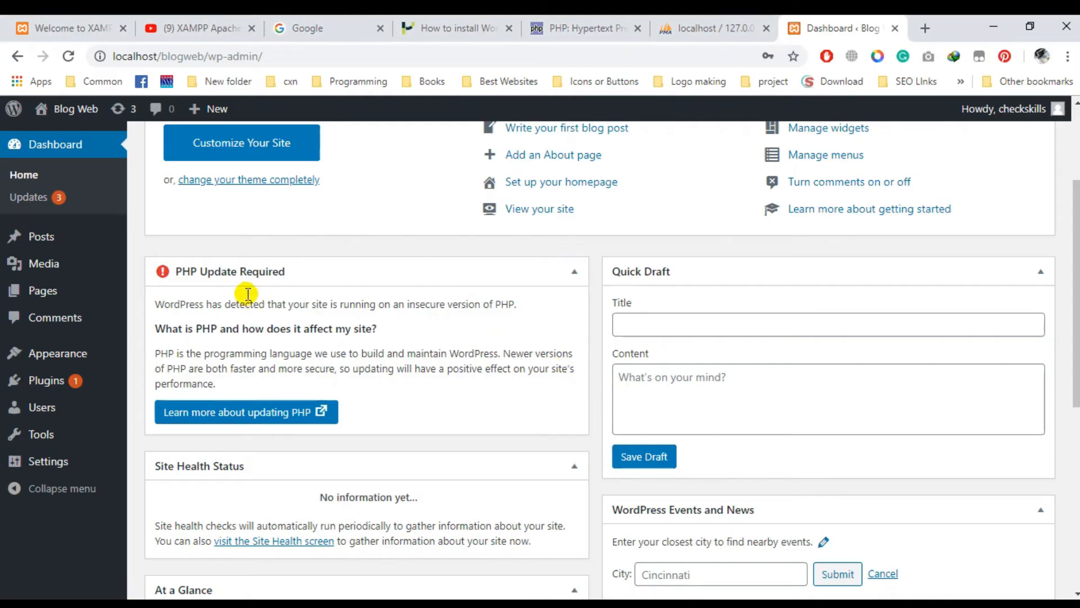
left_click(370, 282)
left_click(399, 271)
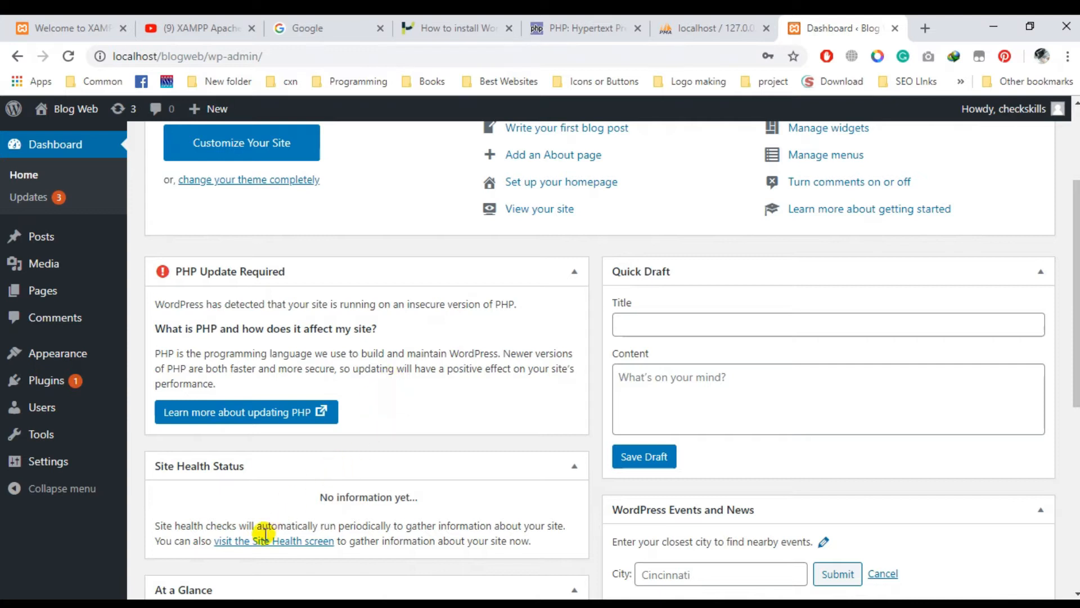
- Open z95JC.png from the Lec 1 Install the wordpress on Xampp folder, examine the XAMPP Apache error and close the image
mouse_move(276, 599)
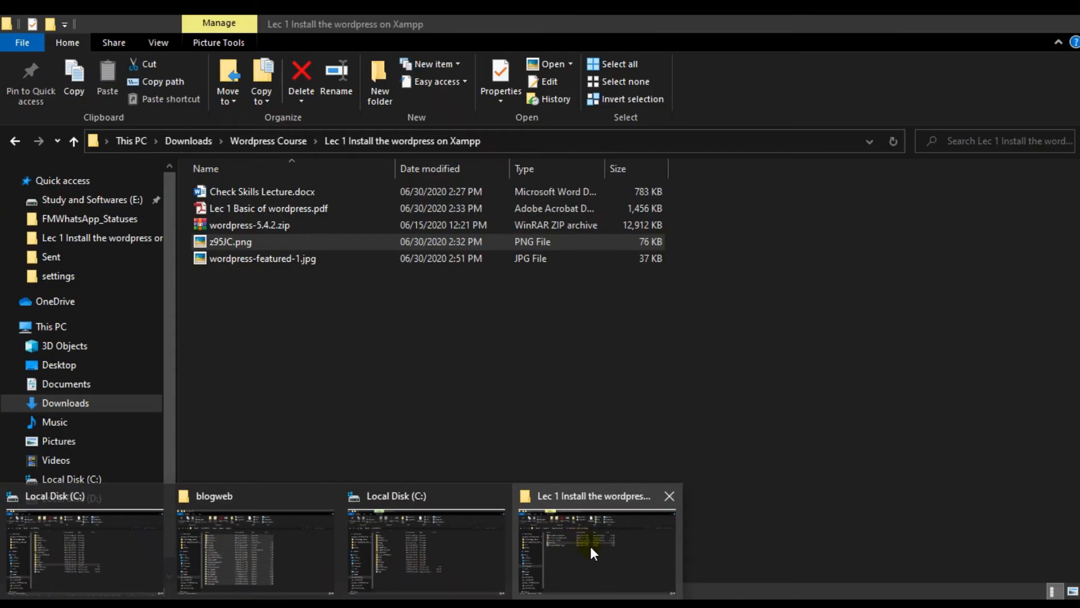
left_click(590, 548)
double_click(251, 242)
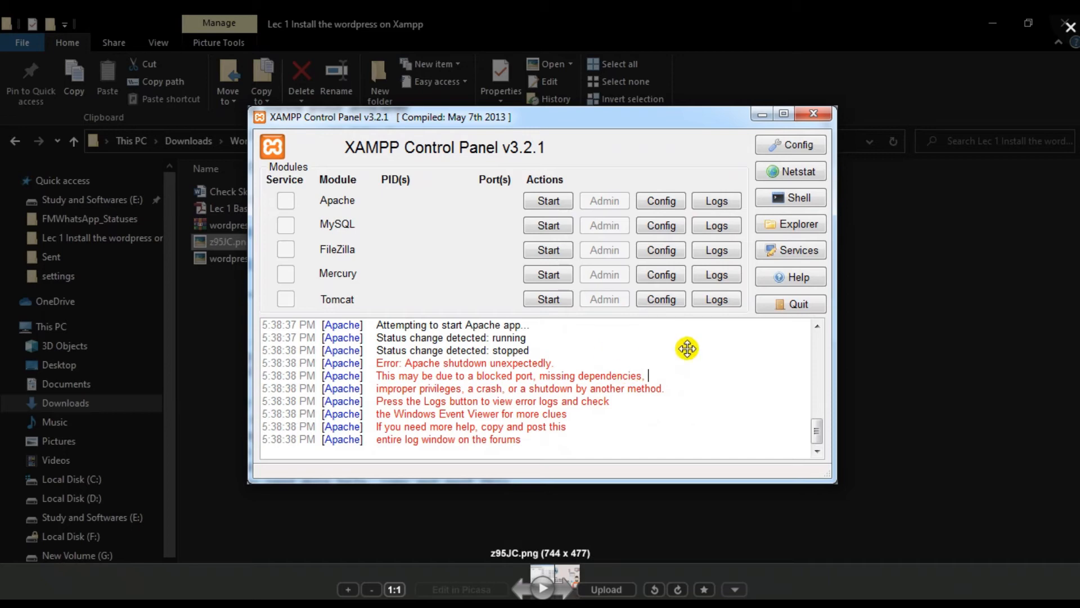
left_click(917, 334)
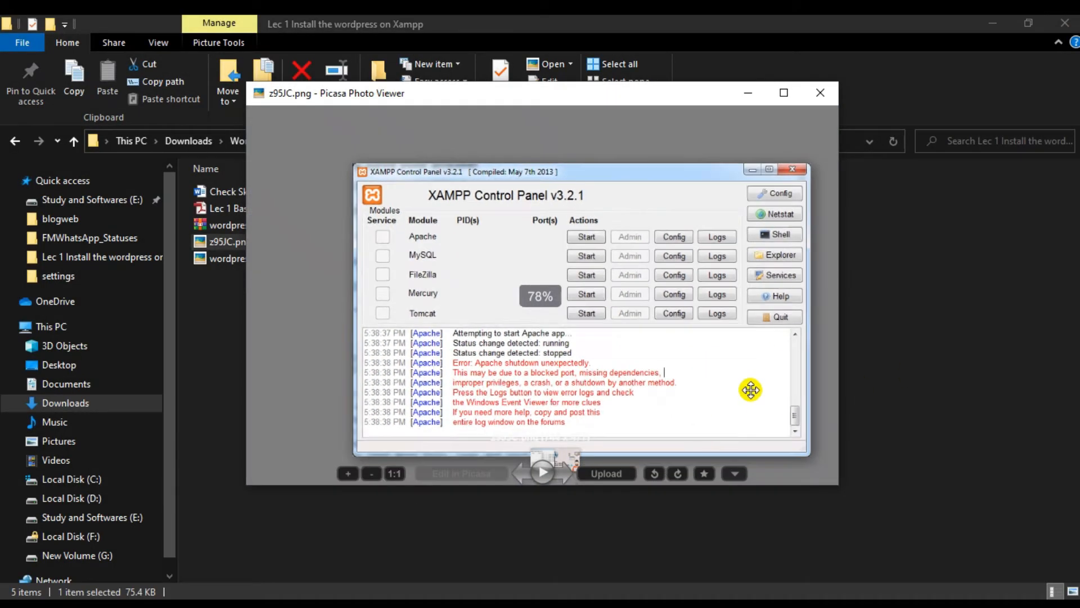
key("Escape")
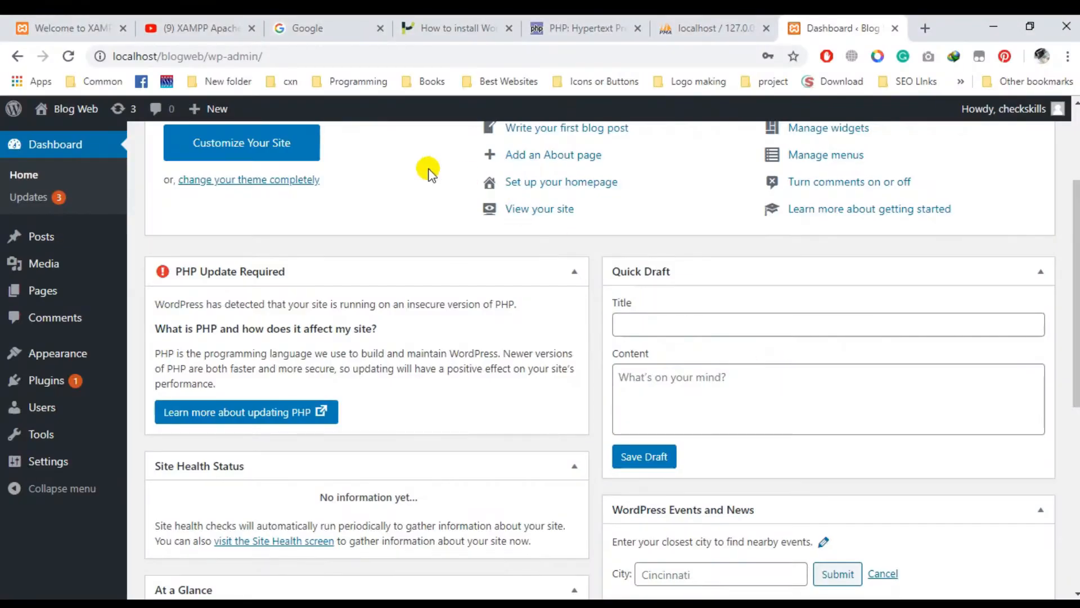
- Show the YouTube video on the XAMPP Apache shutdown error in Chrome and review its title and description
left_click(192, 21)
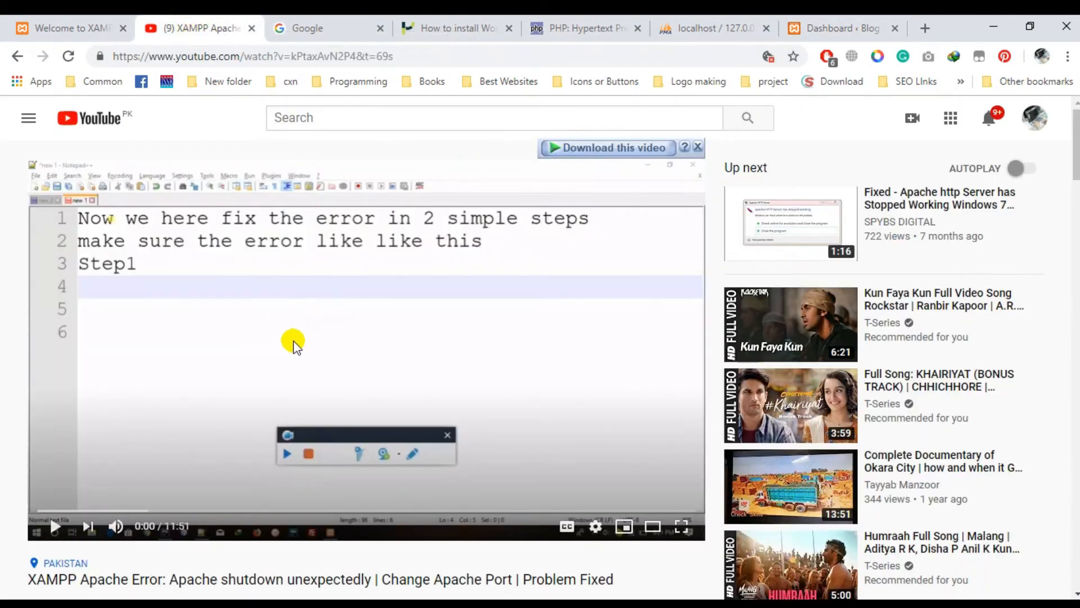
scroll(292, 340, "down", 2)
scroll(229, 410, "down", 6)
scroll(224, 381, "up", 7)
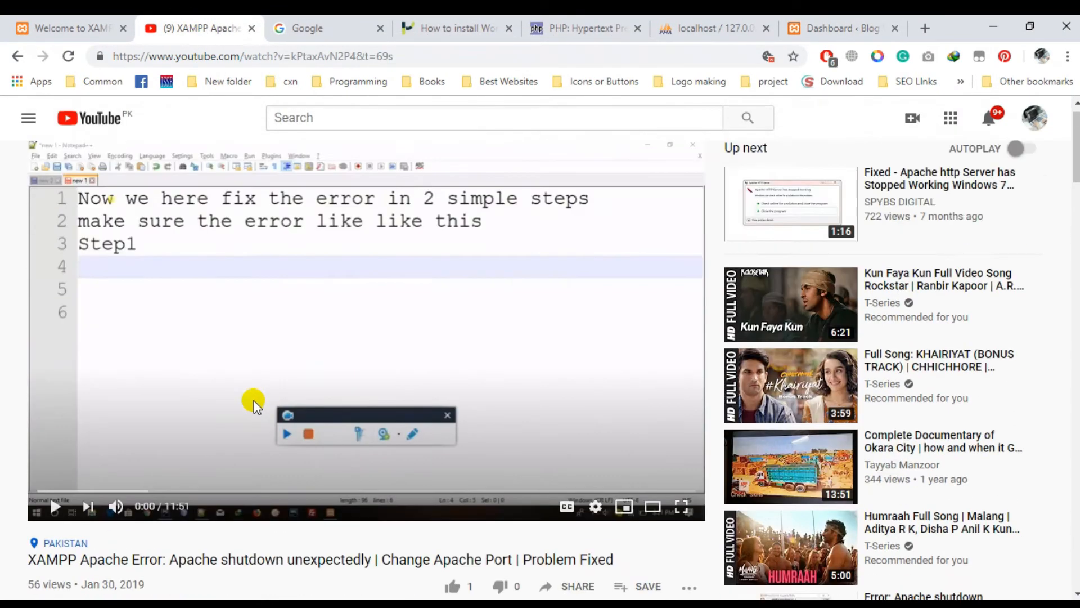
scroll(253, 400, "down", 3)
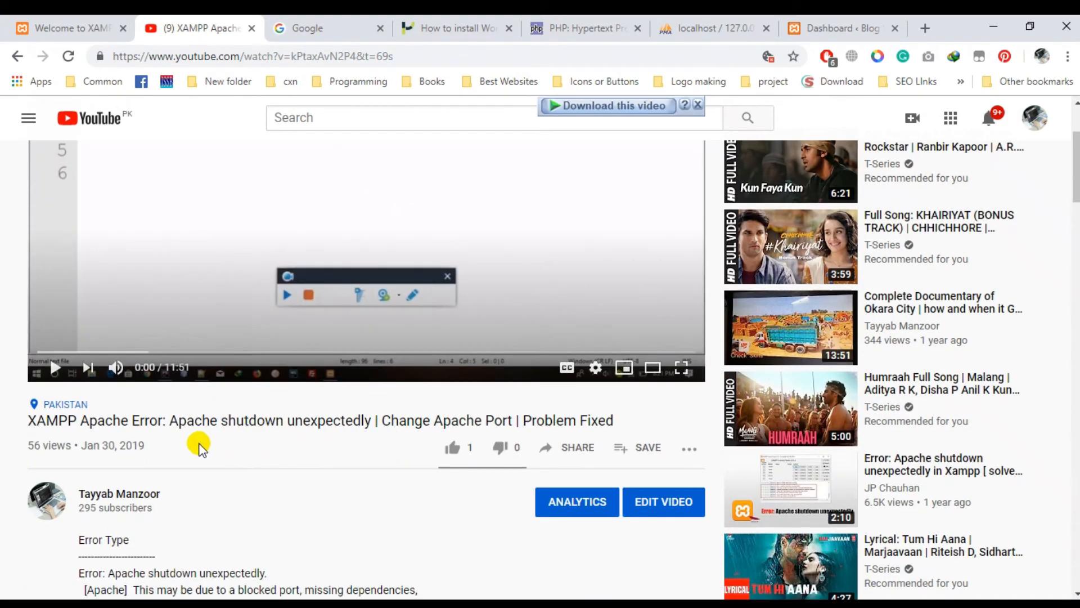
scroll(198, 442, "down", 2)
left_click_drag(60, 345, 366, 345)
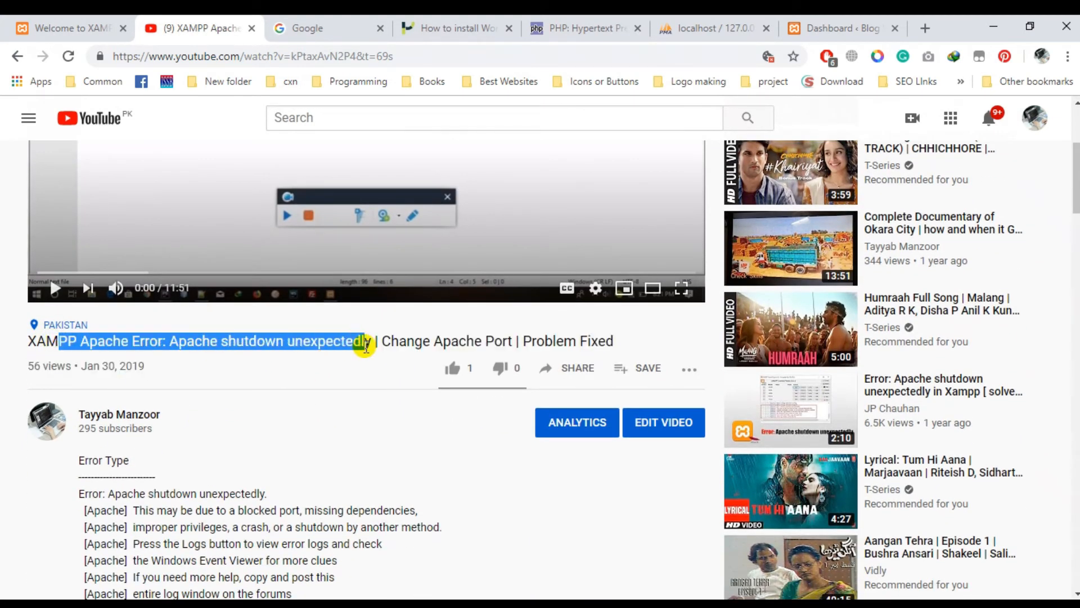
scroll(283, 378, "down", 3)
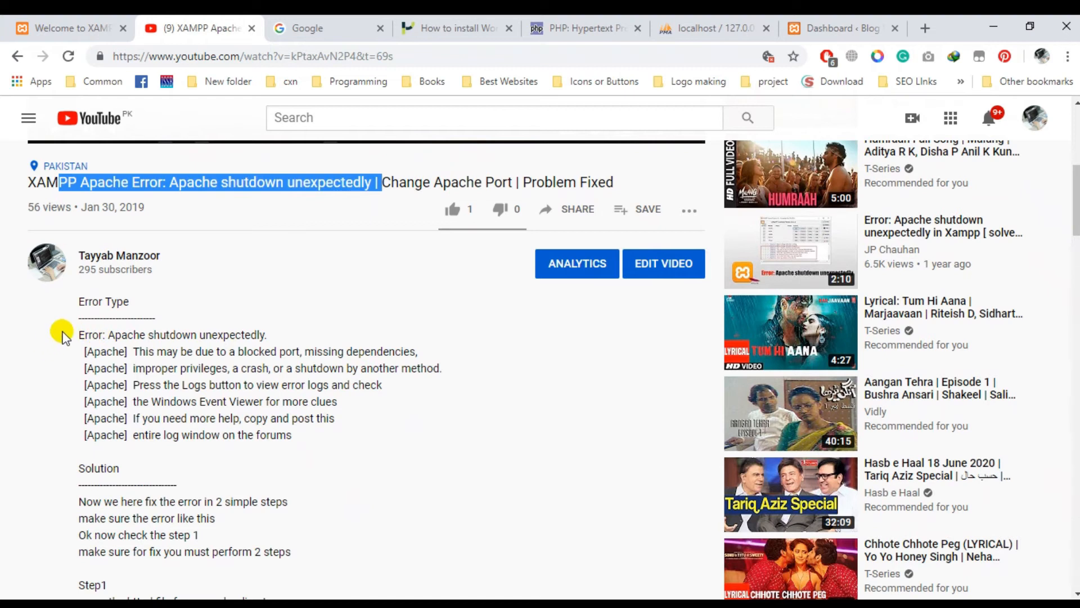
- Read the Apache error text and the two-step port-change solution in the video description, highlighting the error lines and solution text
left_click_drag(63, 336, 256, 444)
scroll(269, 392, "down", 4)
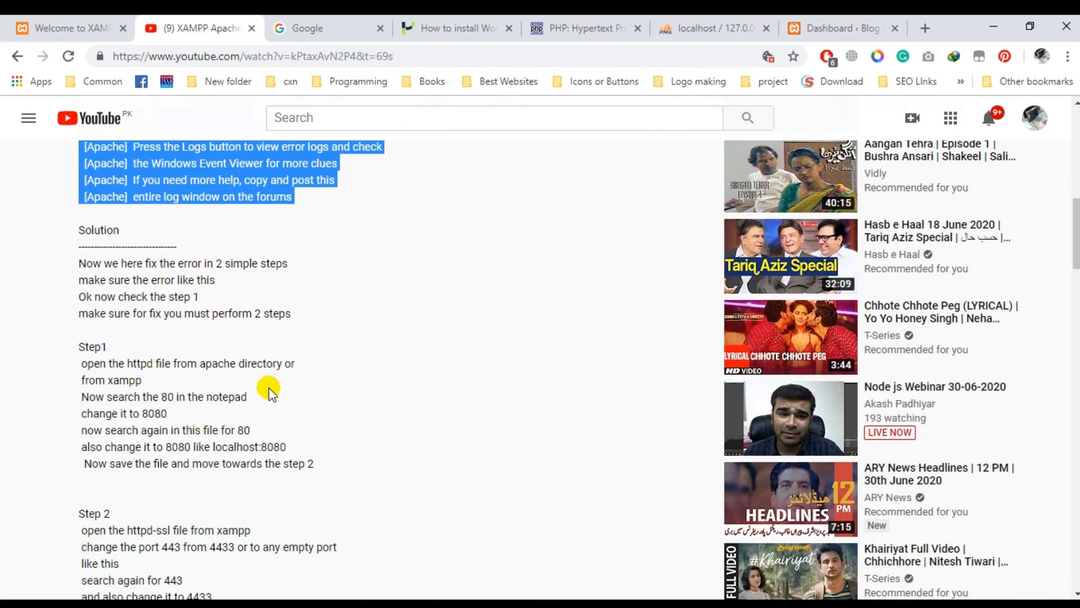
scroll(140, 297, "up", 4)
scroll(181, 386, "down", 4)
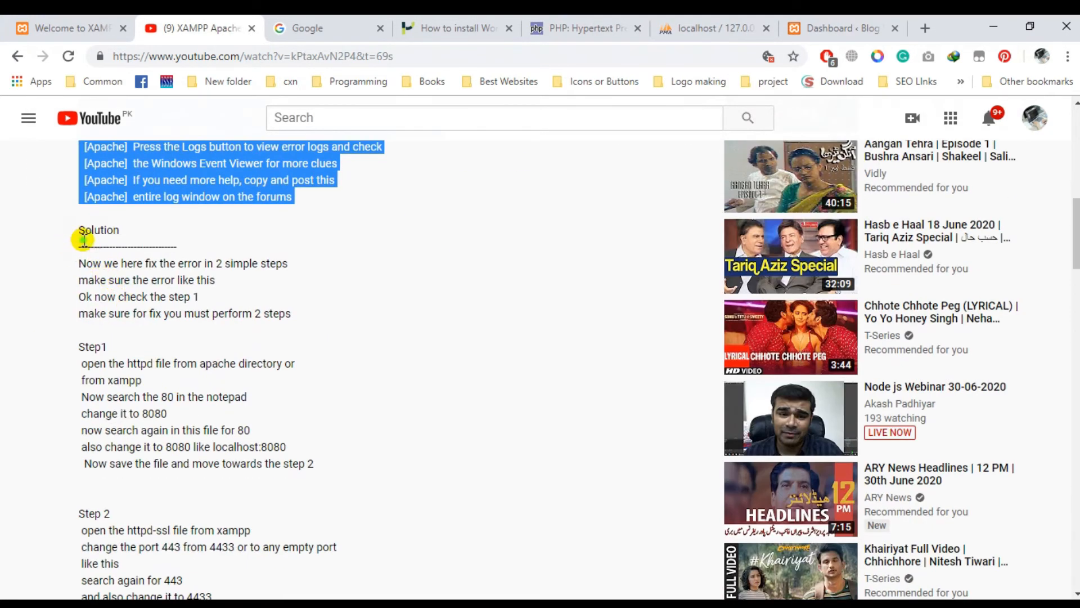
left_click_drag(83, 239, 168, 414)
scroll(272, 356, "down", 4)
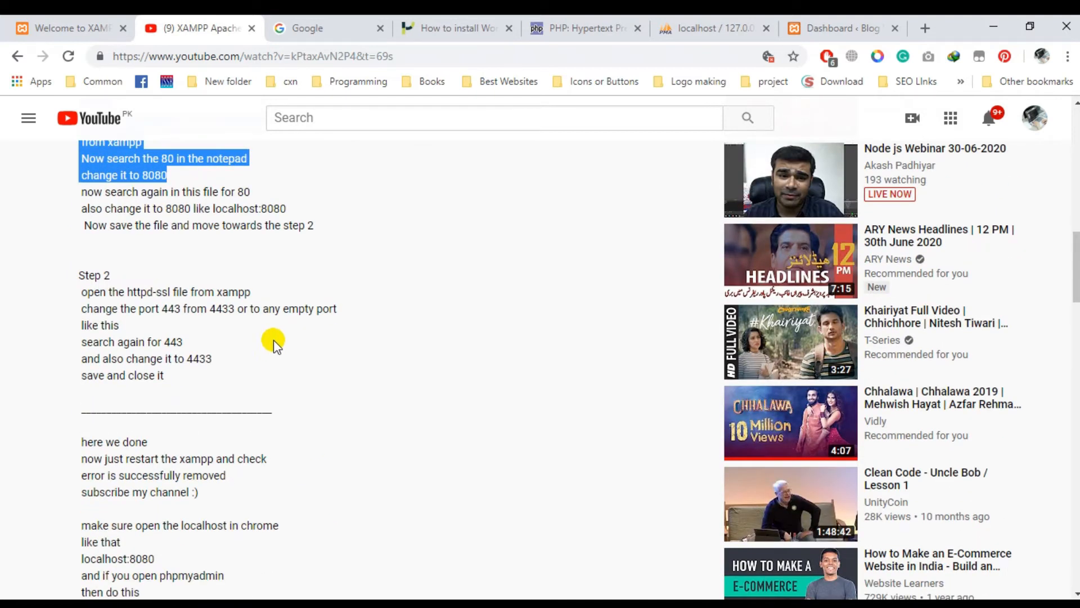
scroll(270, 315, "up", 1)
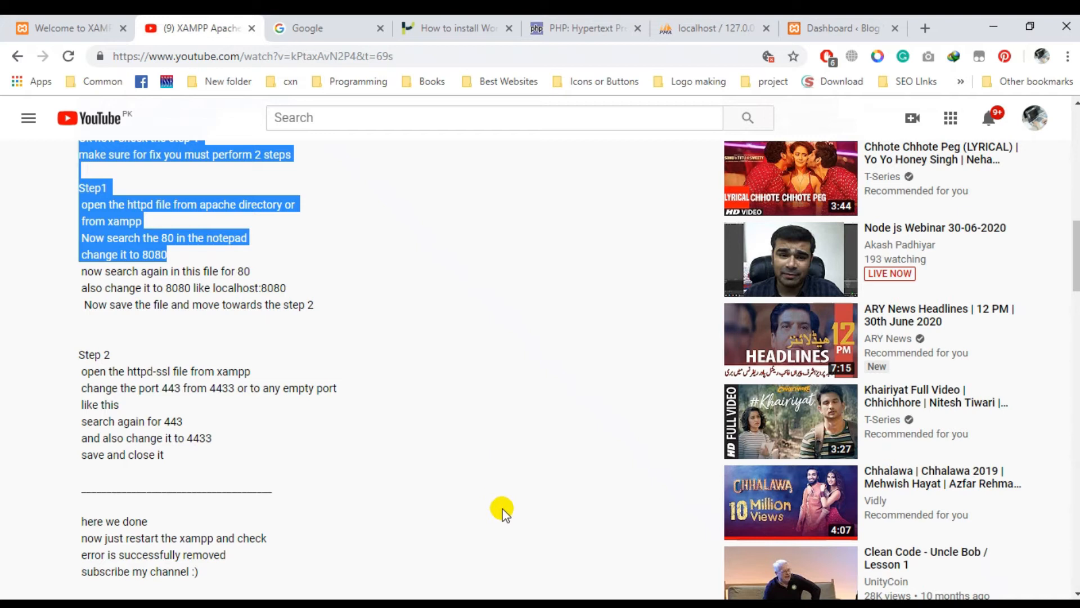
scroll(165, 354, "down", 4)
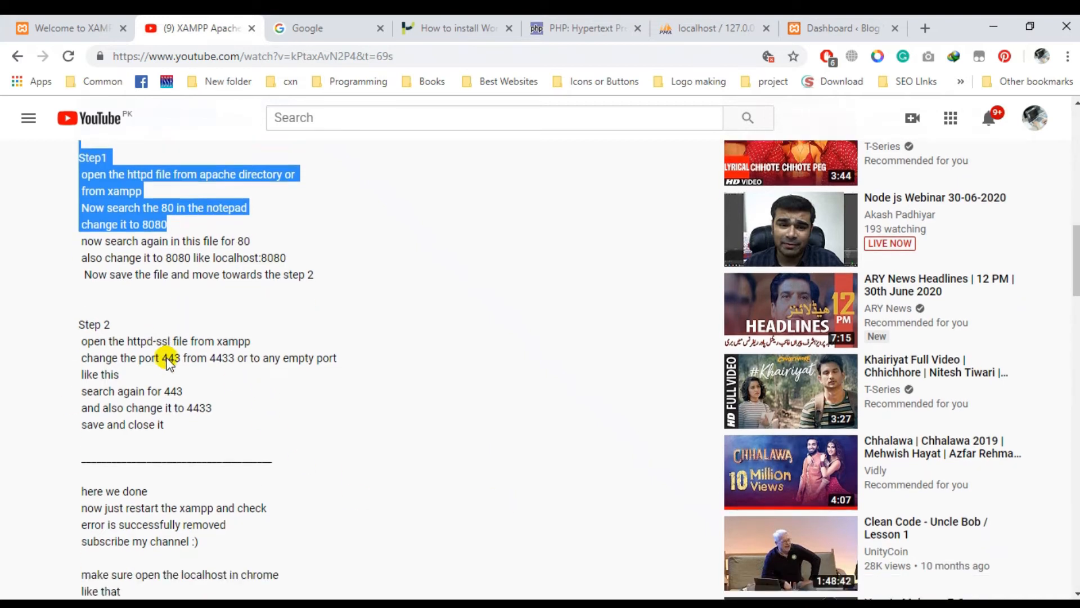
scroll(197, 367, "up", 3)
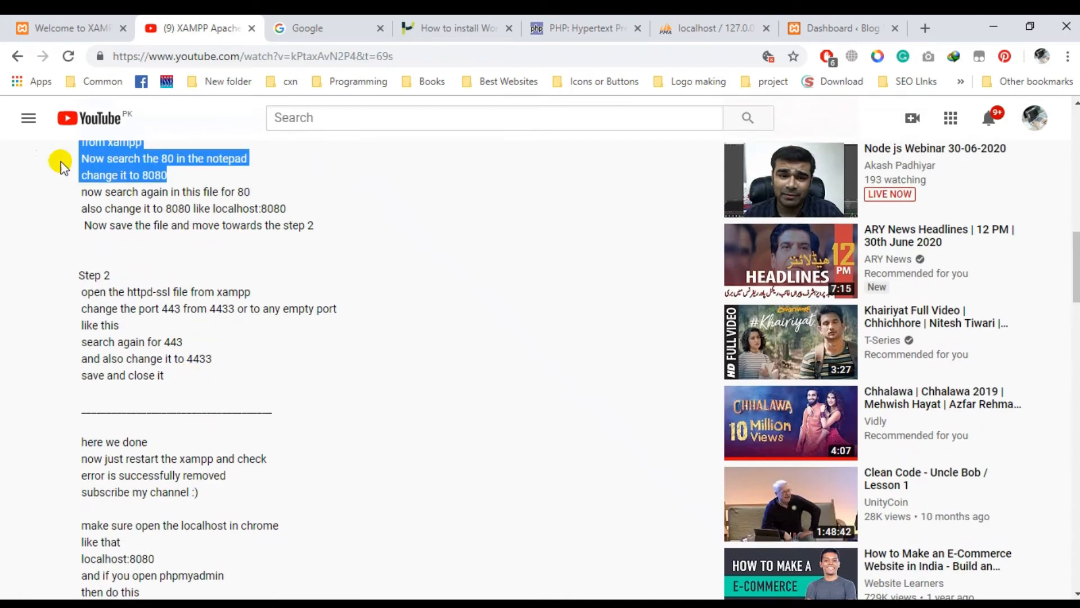
scroll(199, 363, "up", 5)
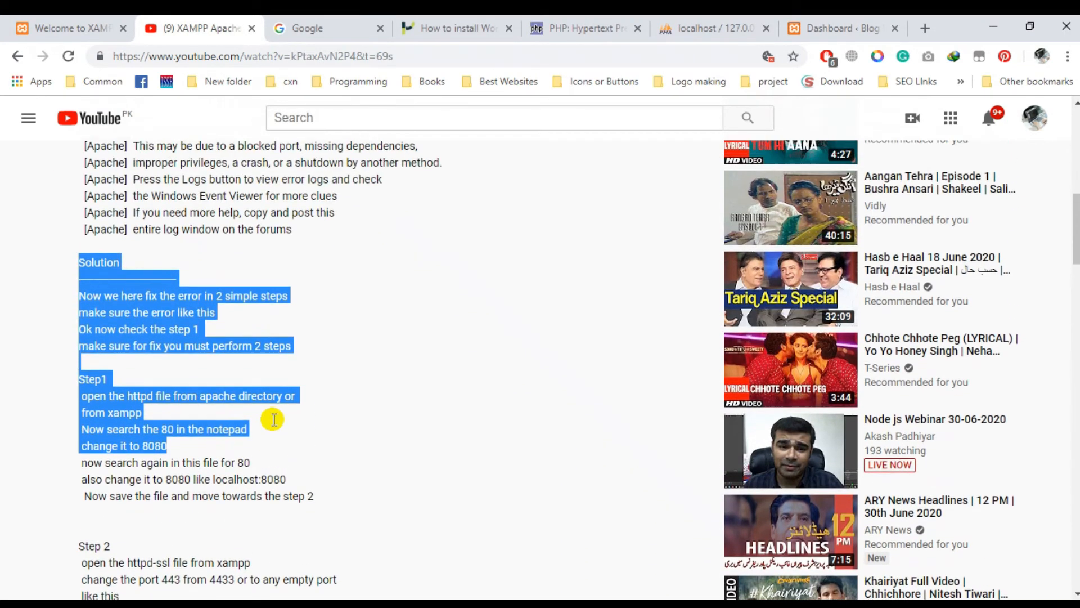
scroll(349, 450, "up", 4)
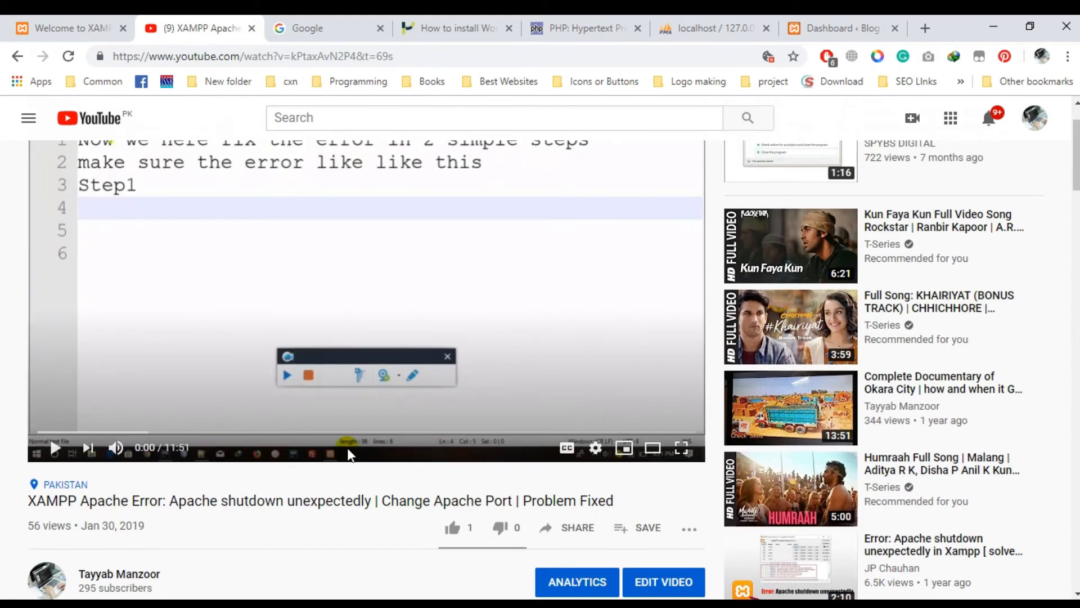
- Return to the WordPress dashboard, switch to the blogweb folder in File Explorer and highlight the wp-content, wp-admin and wp-includes folders
left_click(844, 25)
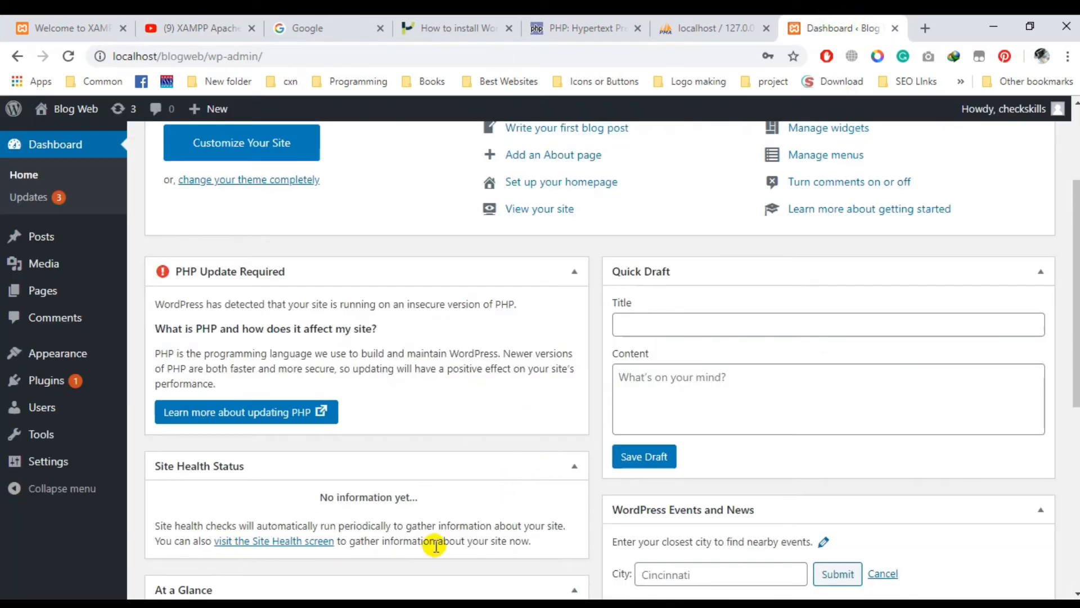
mouse_move(257, 593)
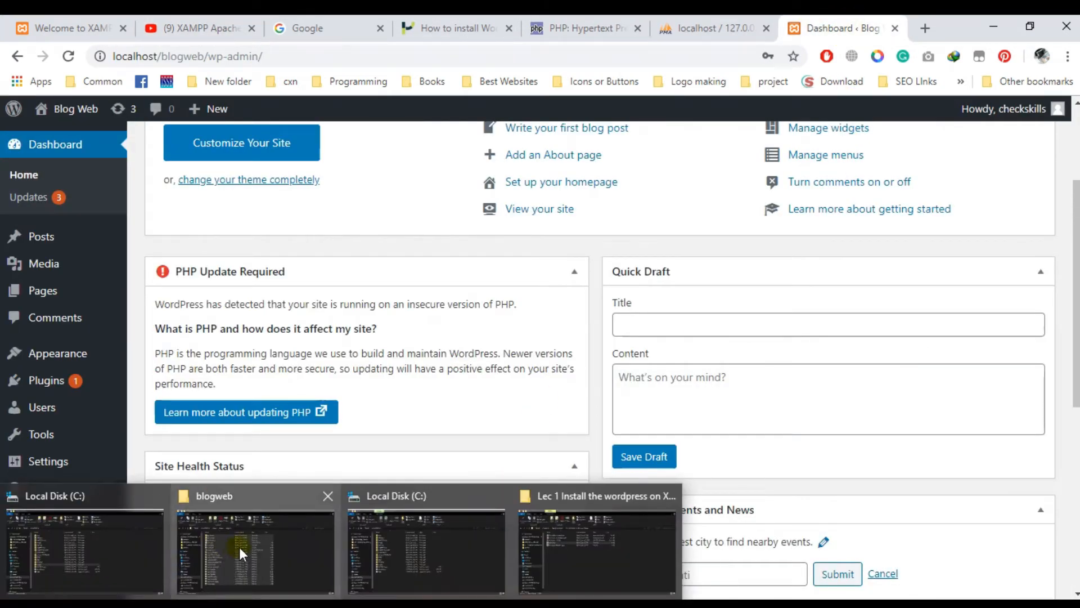
left_click(239, 547)
left_click(272, 213)
key("Up")
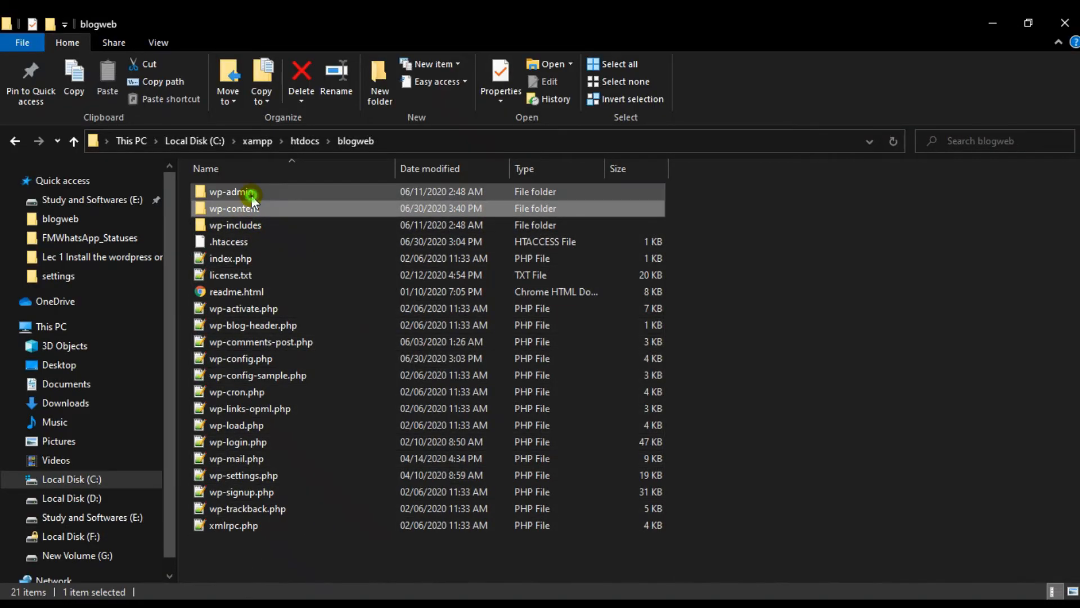
left_click(243, 227)
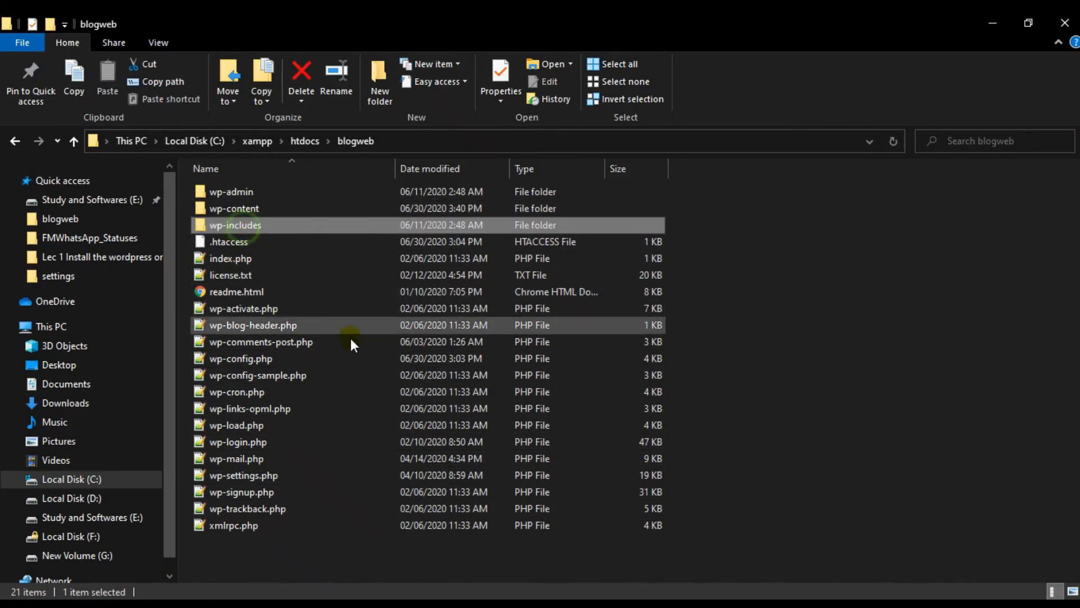
- Highlight the last three PHP files in the blogweb folder, followed by wp-config.php, wp-login.php and wp-signup.php individually
left_click(278, 541)
left_click_drag(278, 543, 269, 495)
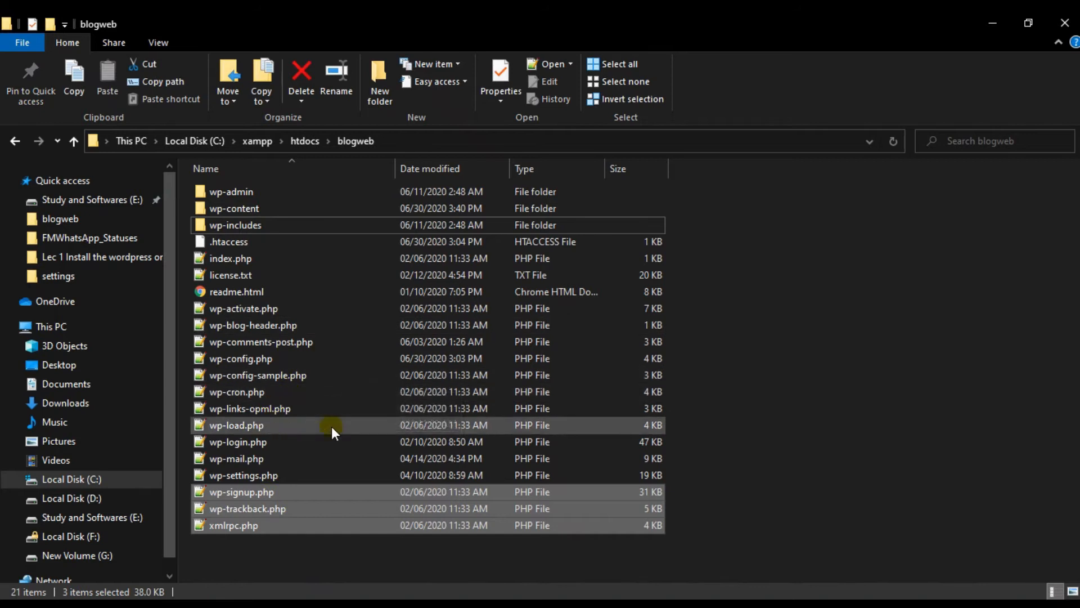
left_click(258, 360)
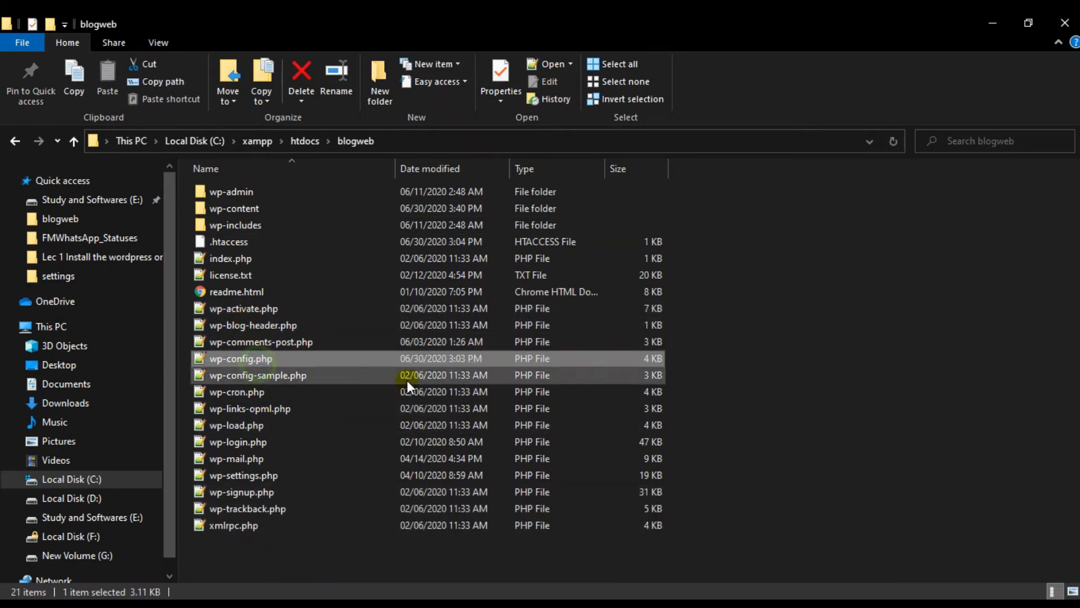
left_click(256, 444)
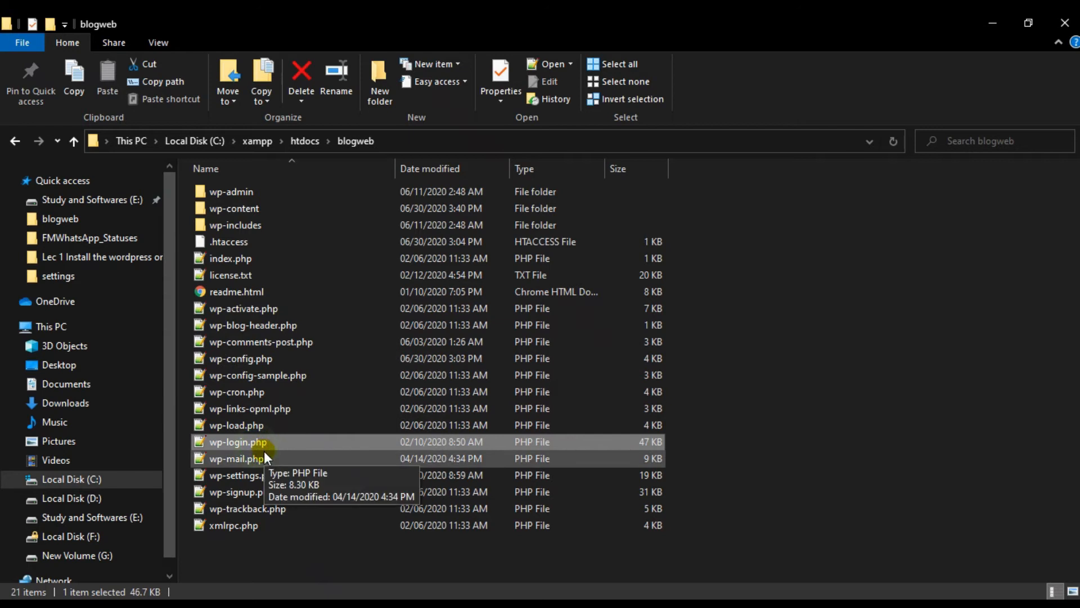
left_click(270, 488)
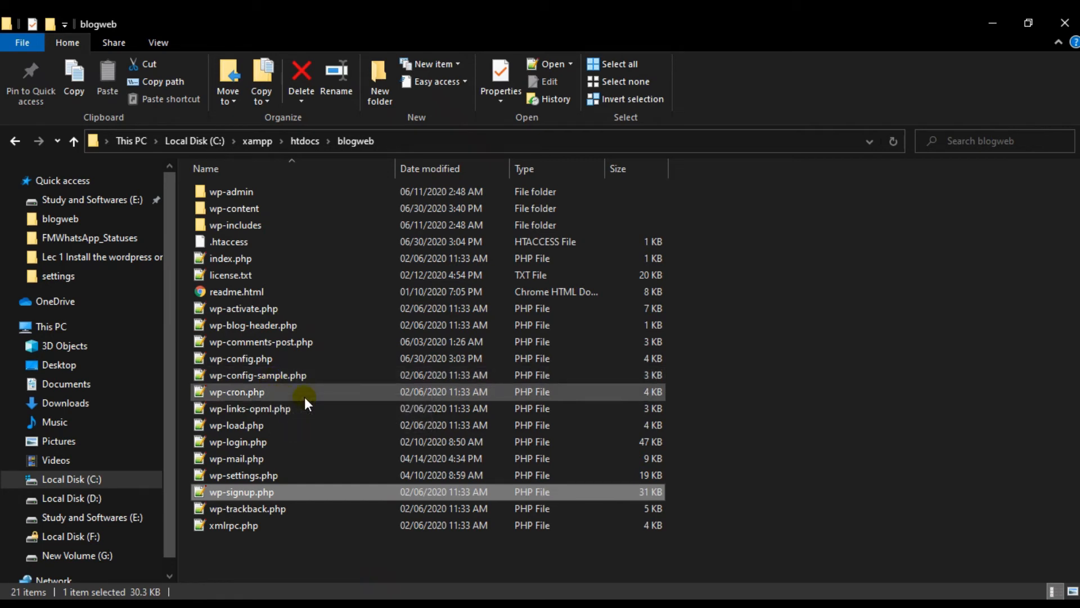
- Open the wp-content folder to show its contents, and look over the WordPress dashboard in Chrome
double_click(275, 207)
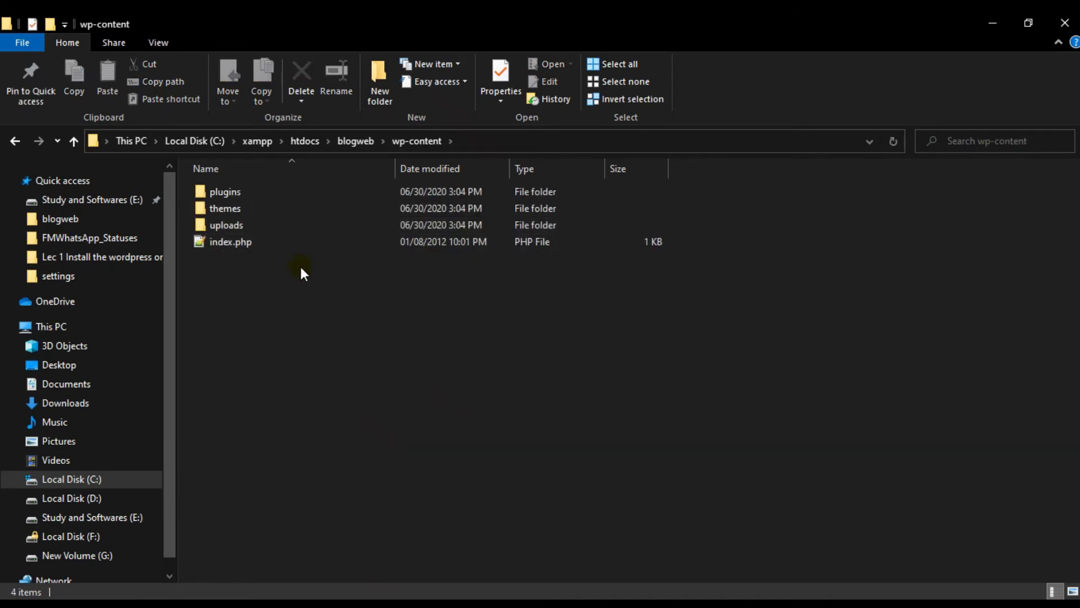
key("alt+Tab")
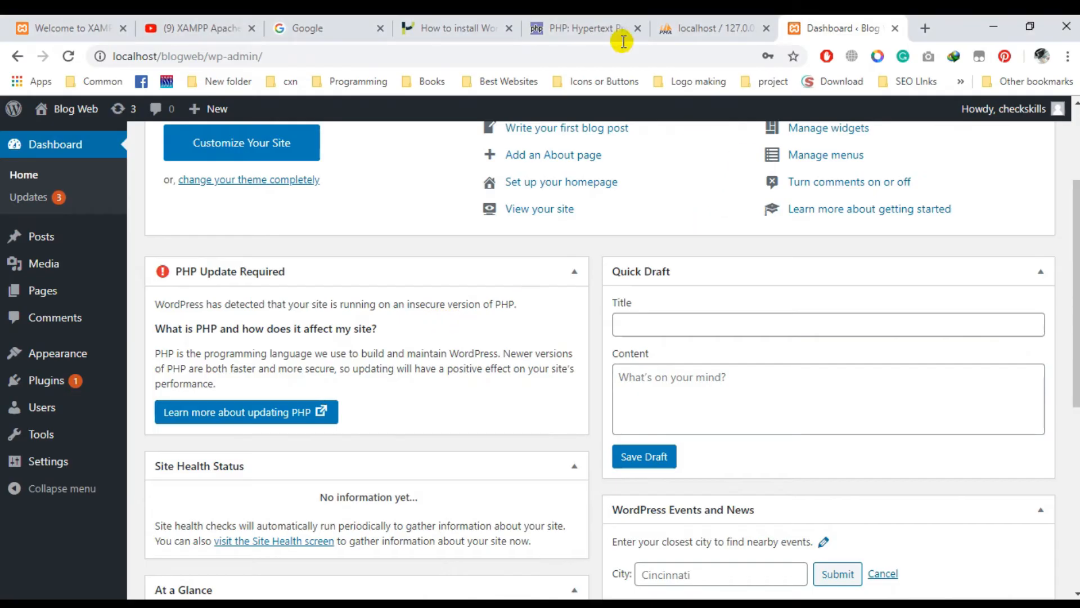
scroll(278, 274, "down", 7)
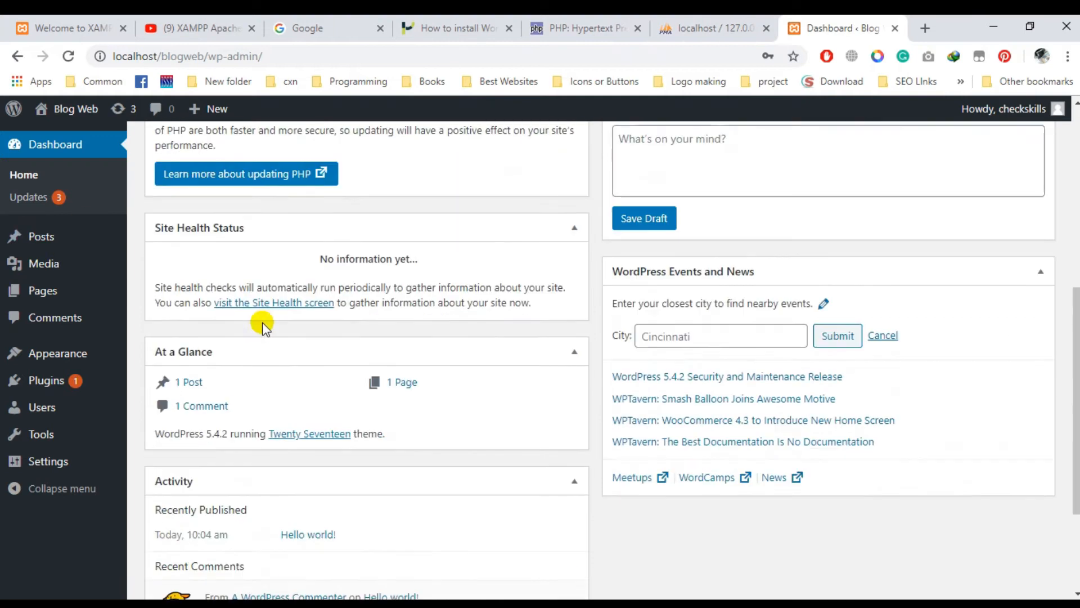
scroll(228, 371, "up", 8)
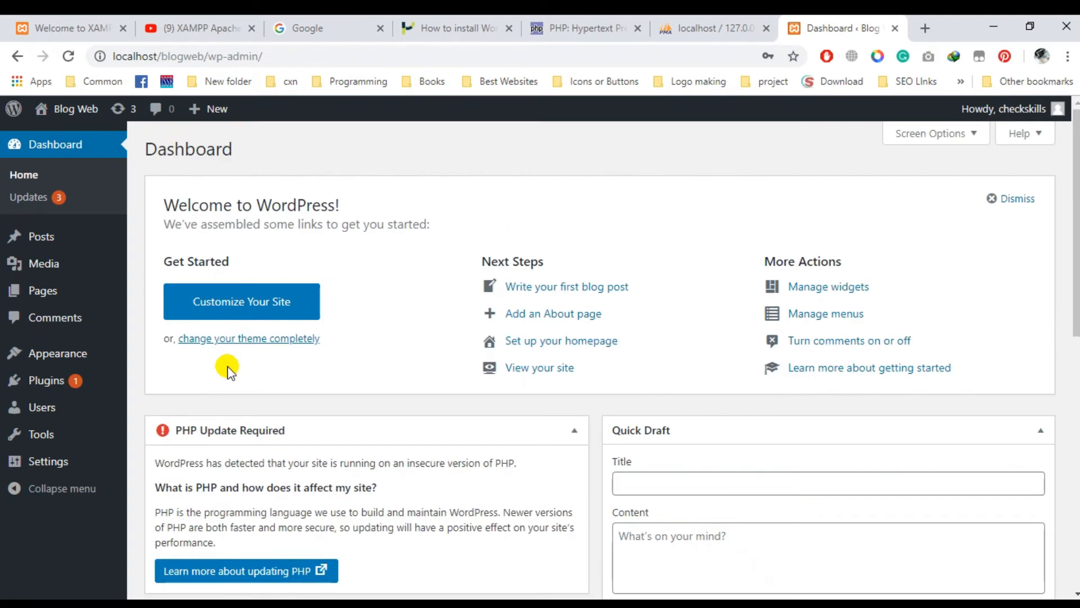
key("alt+Tab")
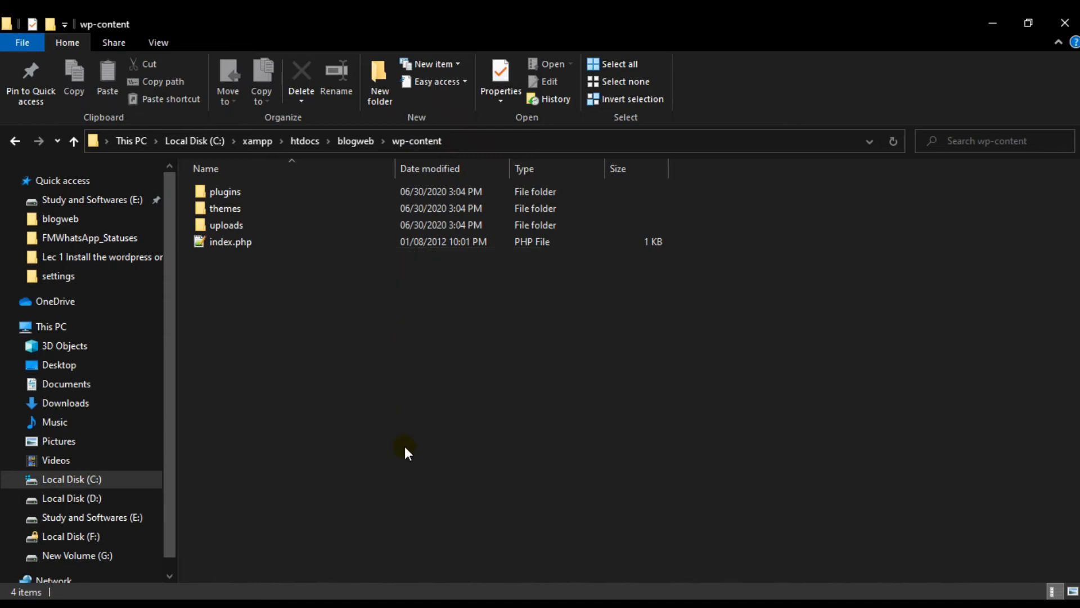
key("alt+Tab")
key("alt+Tab")
key("alt+Tab")
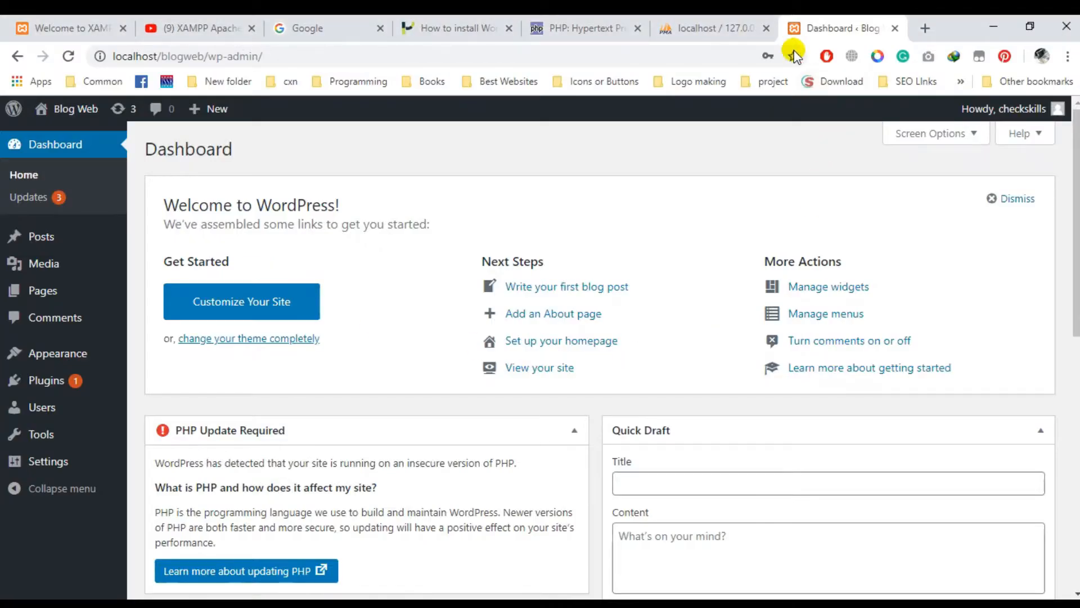
- Open localhost/blogweb in a new browser tab and look through the Blog Web home page
left_click(923, 27)
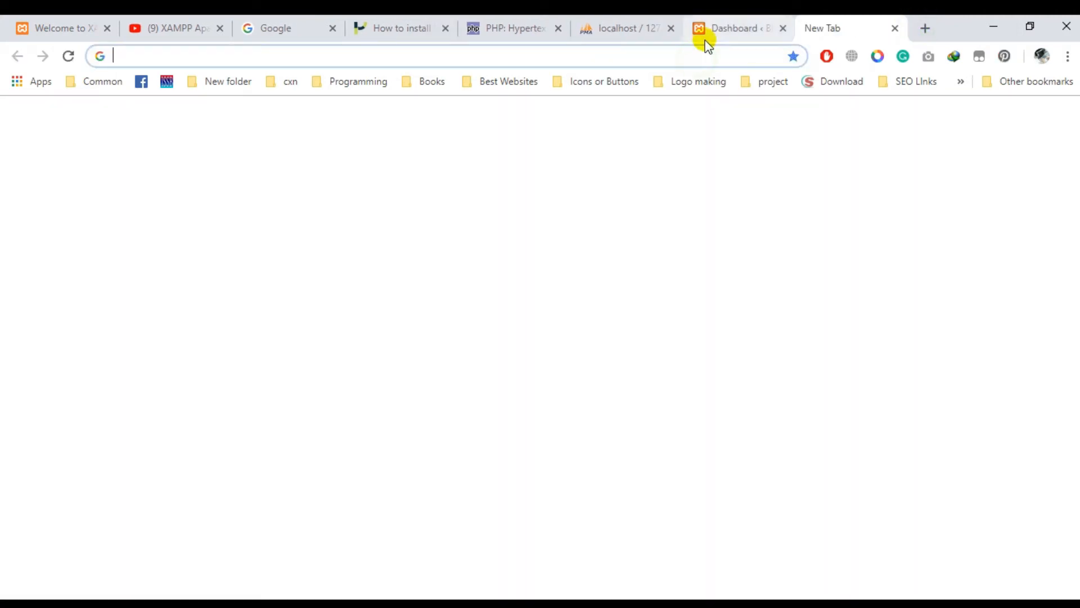
type("lo")
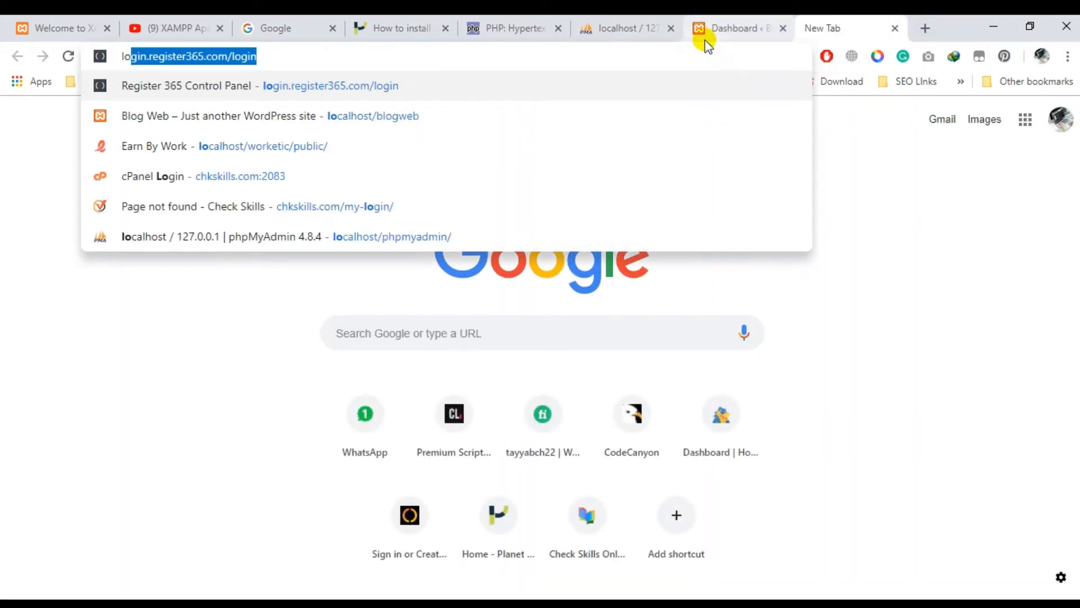
type("calhost/w")
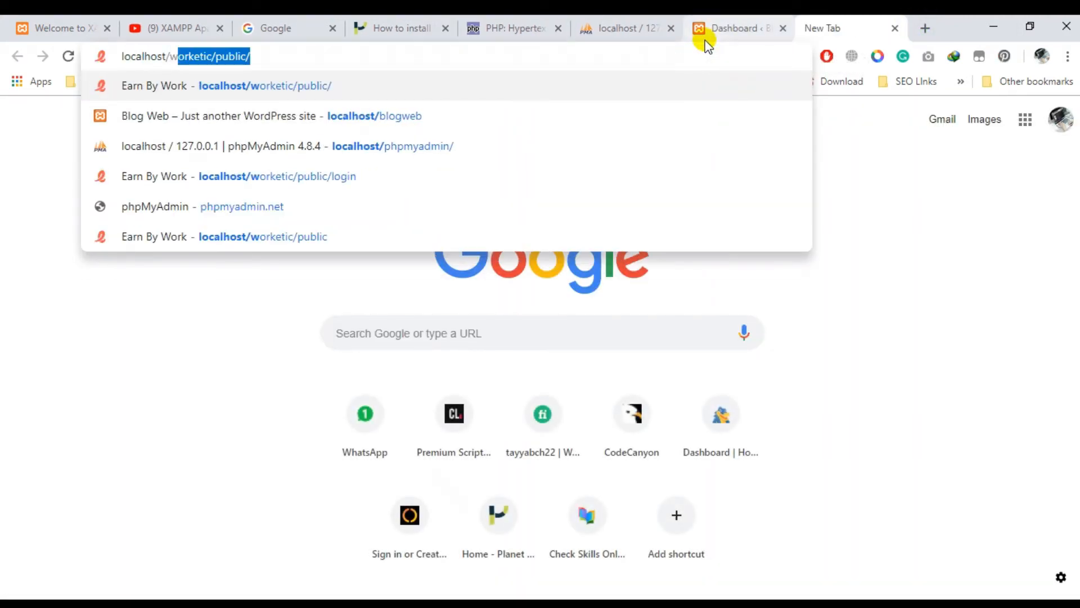
key("BackSpace")
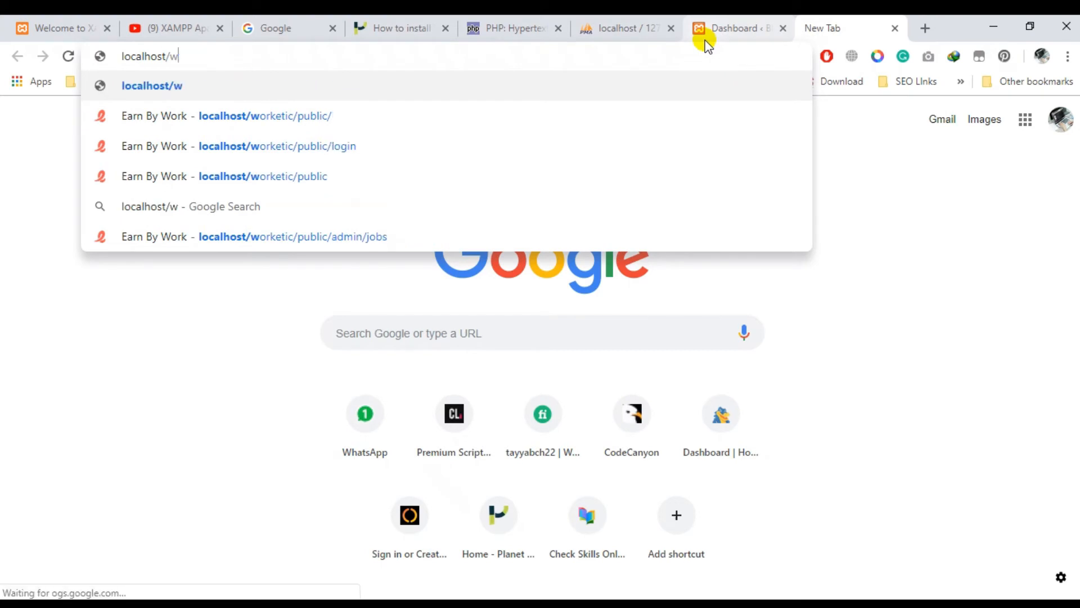
type("b")
key("BackSpace")
key("BackSpace")
type("bl")
key("Return")
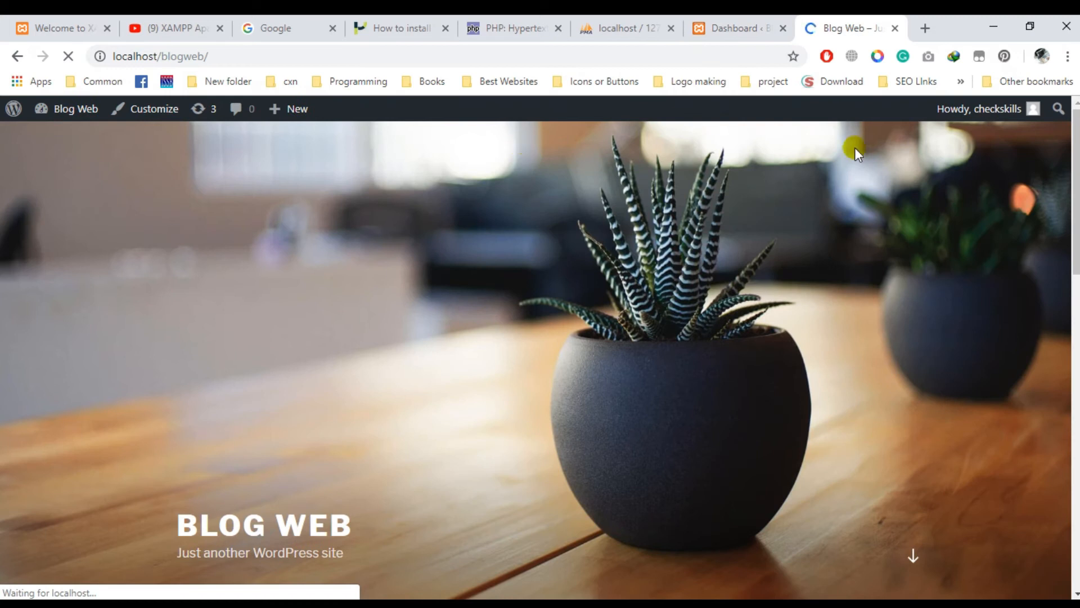
scroll(253, 319, "down", 7)
scroll(408, 177, "up", 3)
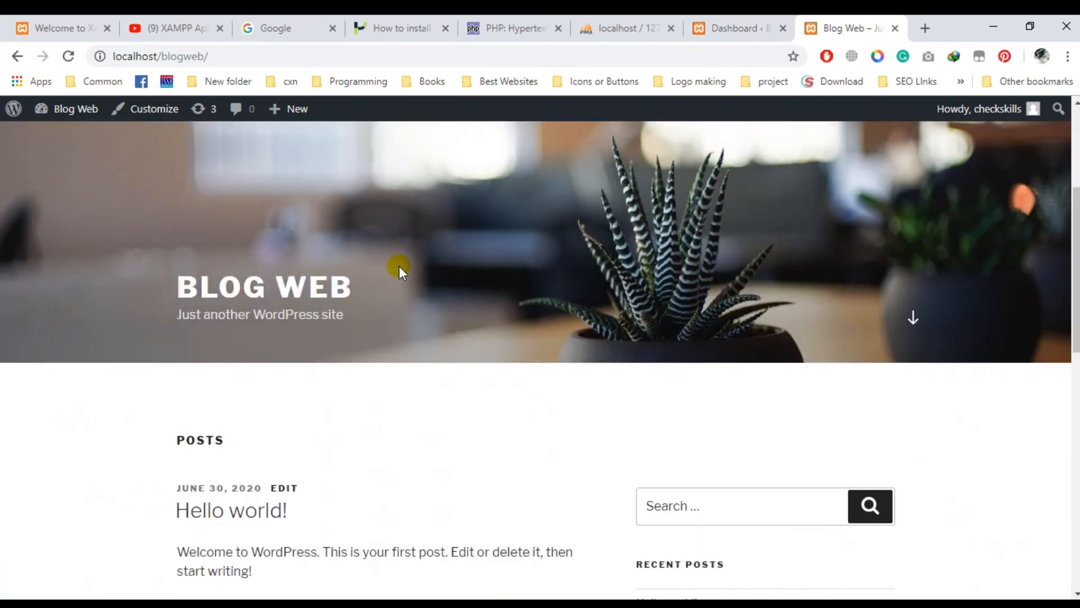
scroll(518, 284, "down", 7)
scroll(619, 326, "up", 11)
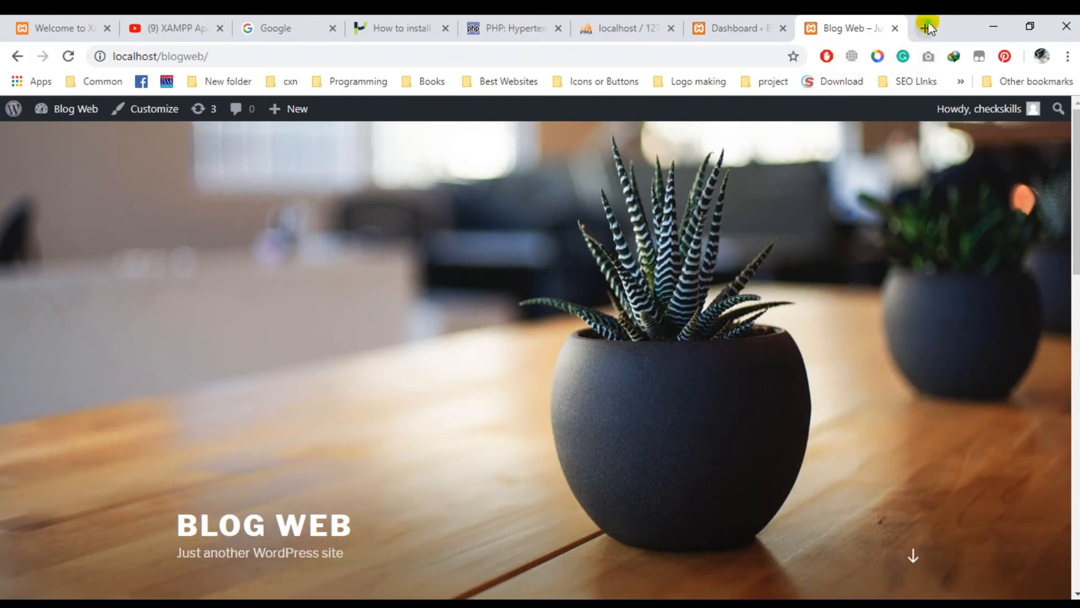
- Load chkskills.com in another new browser tab
left_click(926, 27)
type("c")
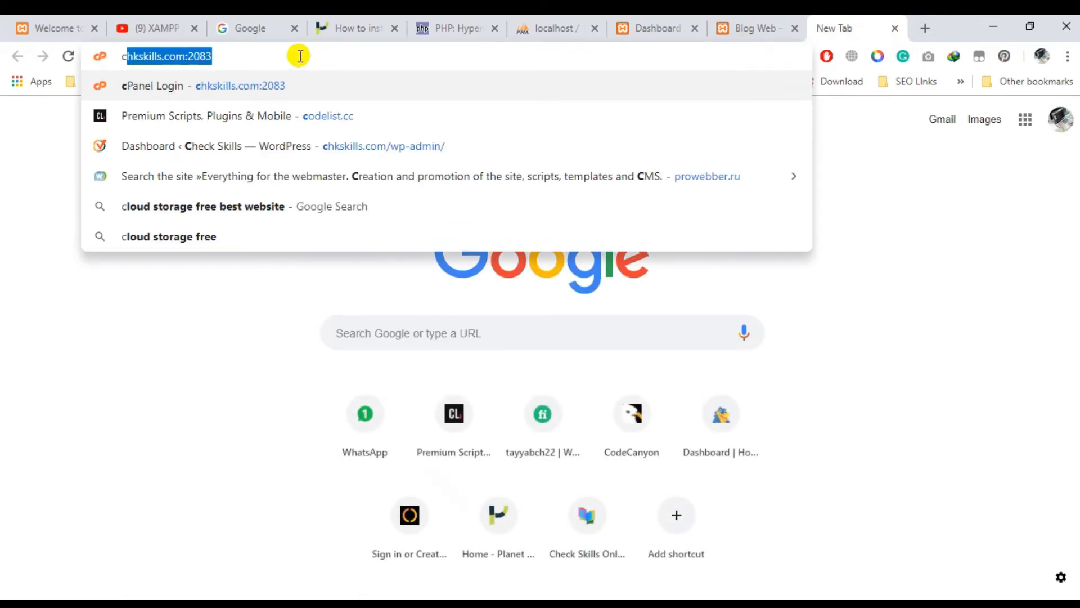
type("hkskills.com:")
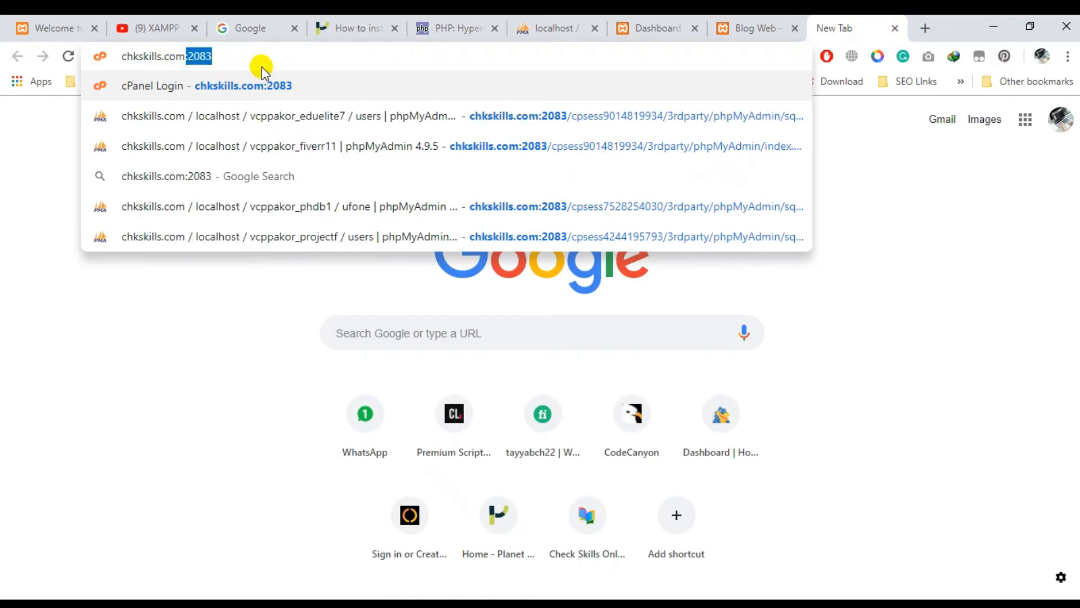
key("BackSpace")
key("BackSpace")
key("Return")
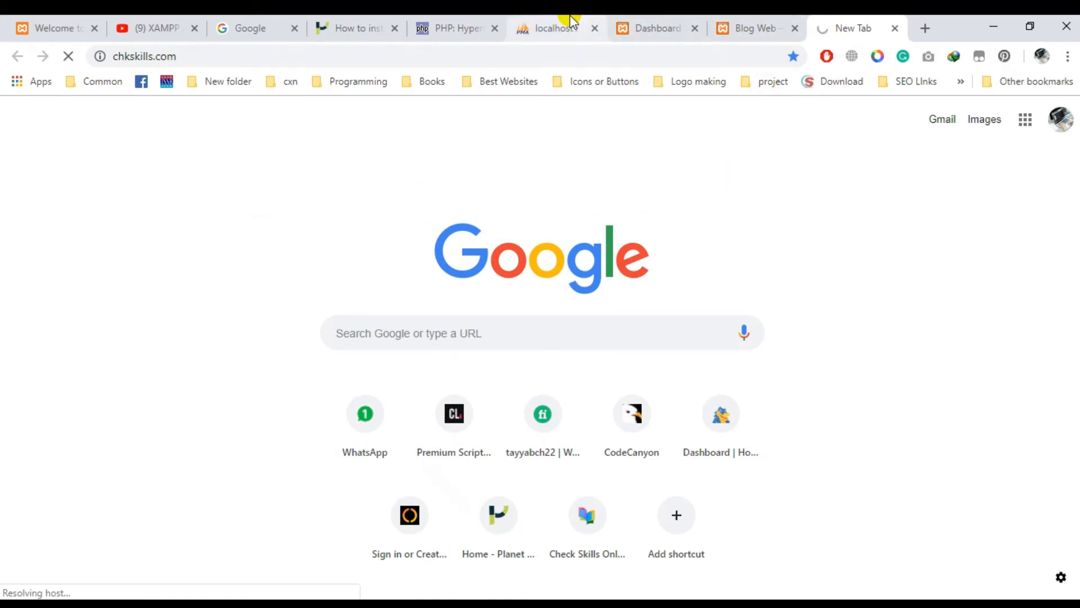
- Show the local Blog Web home page again and return to its WordPress dashboard
left_click(737, 25)
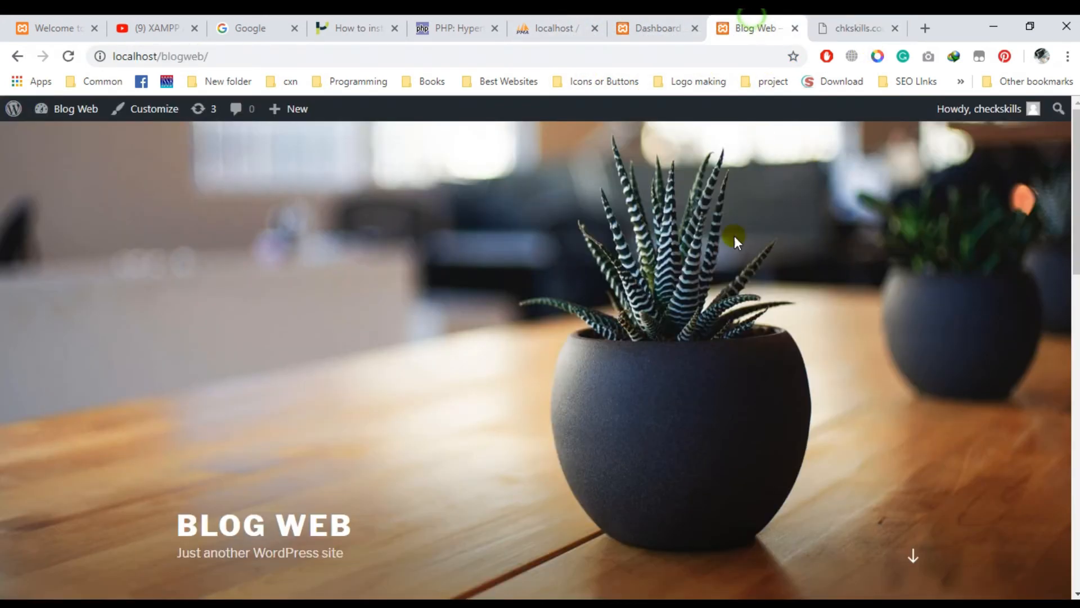
scroll(532, 261, "down", 2)
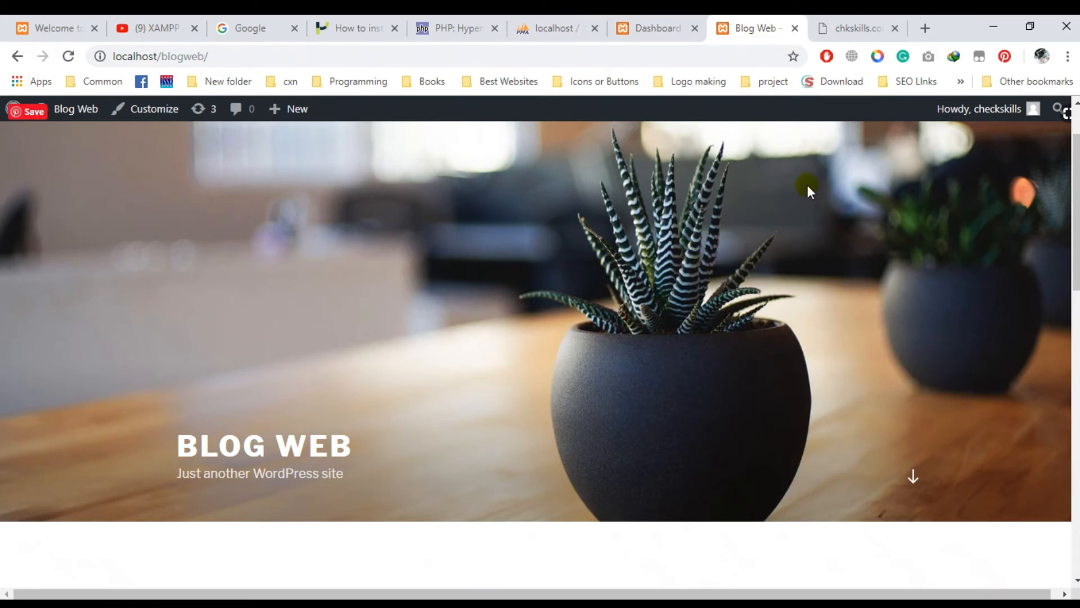
key("alt+Tab")
key("alt+Tab")
left_click(612, 22)
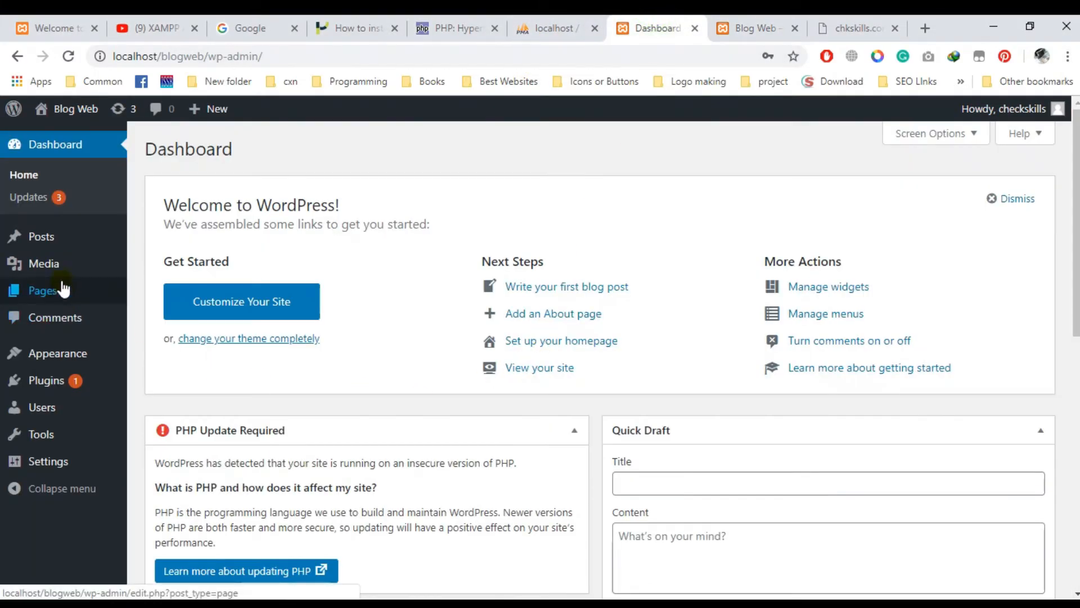
- Open the Themes page of the local WordPress dashboard and activate the Twenty Twenty theme
mouse_move(113, 362)
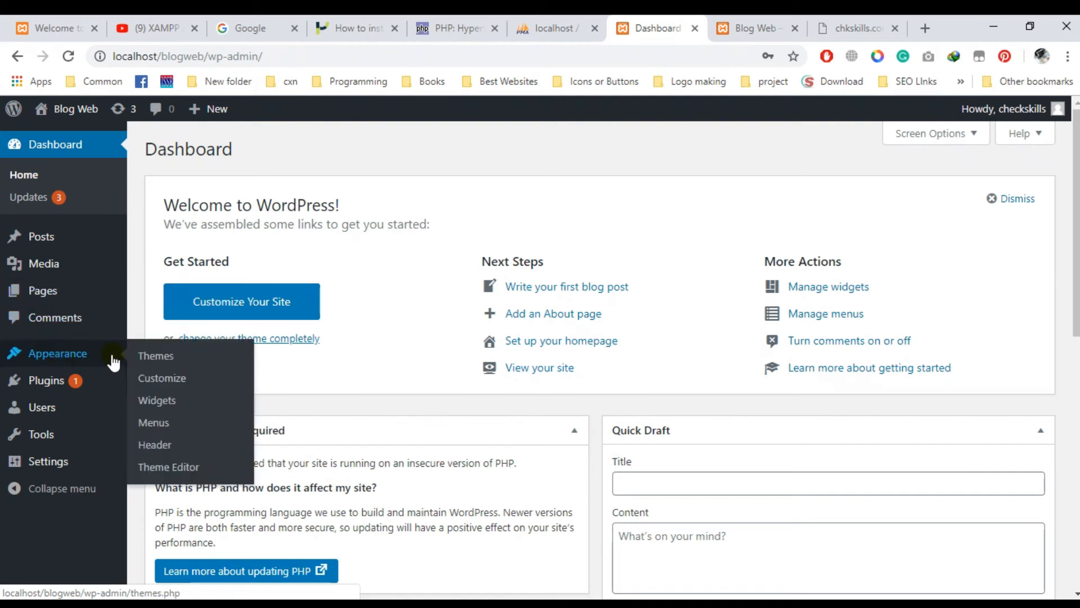
left_click(164, 360)
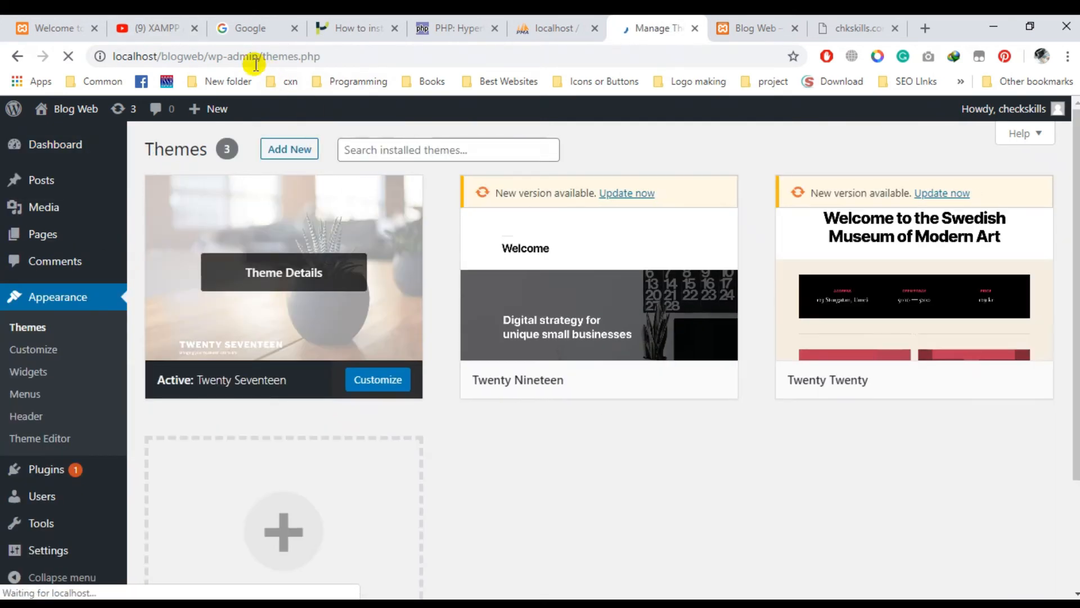
left_click_drag(258, 57, 217, 56)
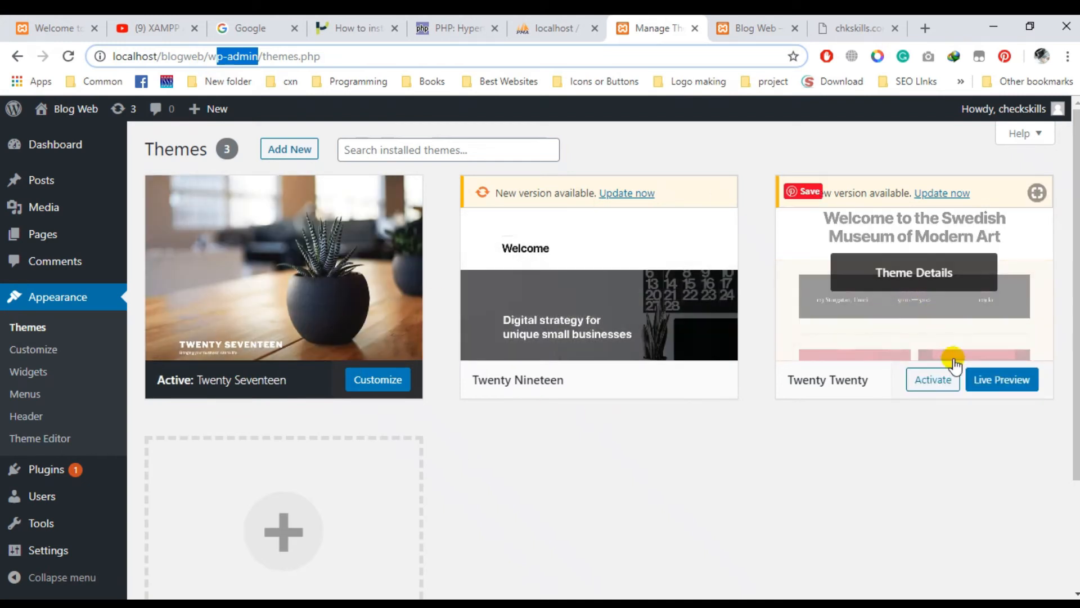
left_click(917, 381)
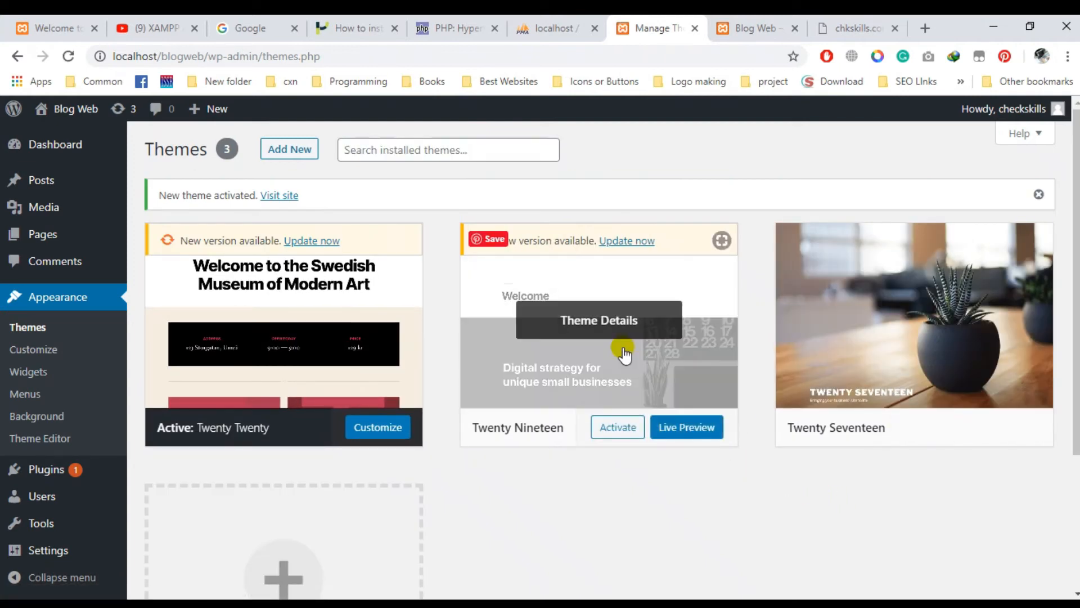
- Reload the local Blog Web home page and look through it down to the footer and back up
left_click(753, 23)
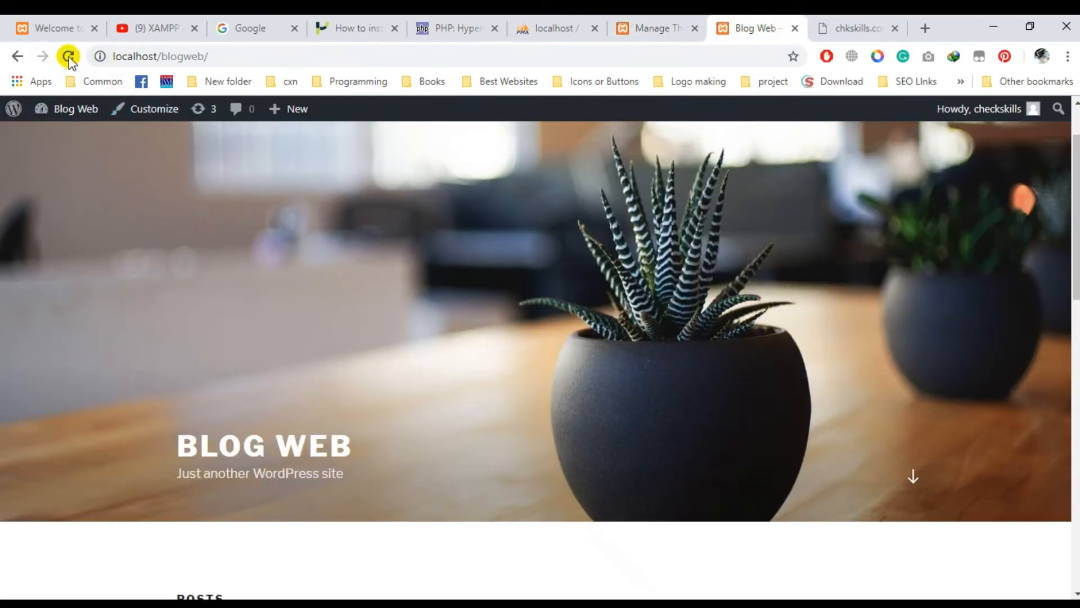
left_click(68, 56)
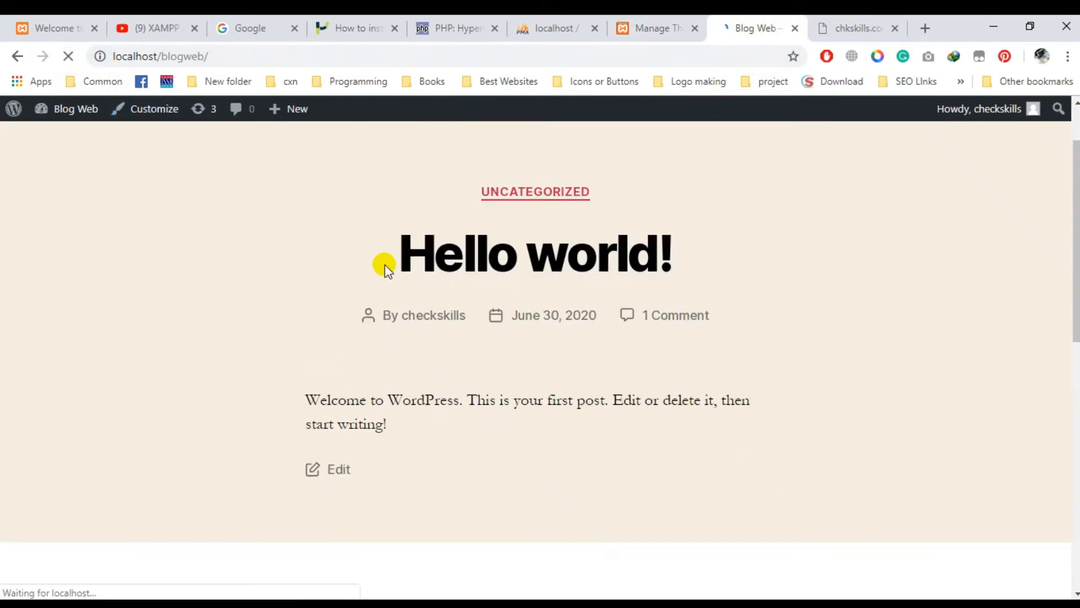
scroll(511, 333, "down", 10)
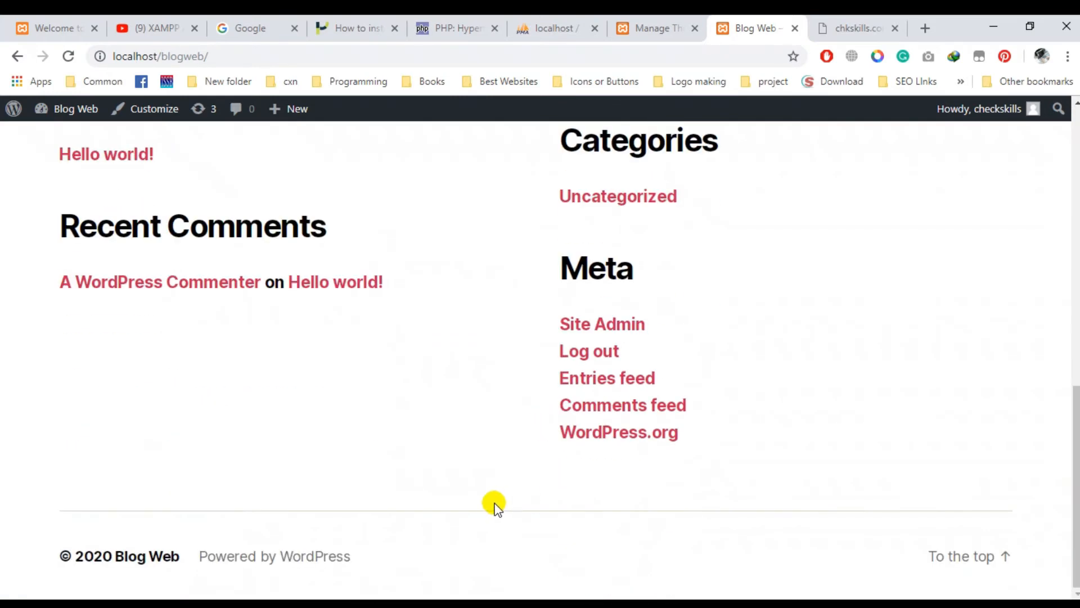
left_click_drag(1034, 557, 155, 514)
scroll(154, 514, "up", 10)
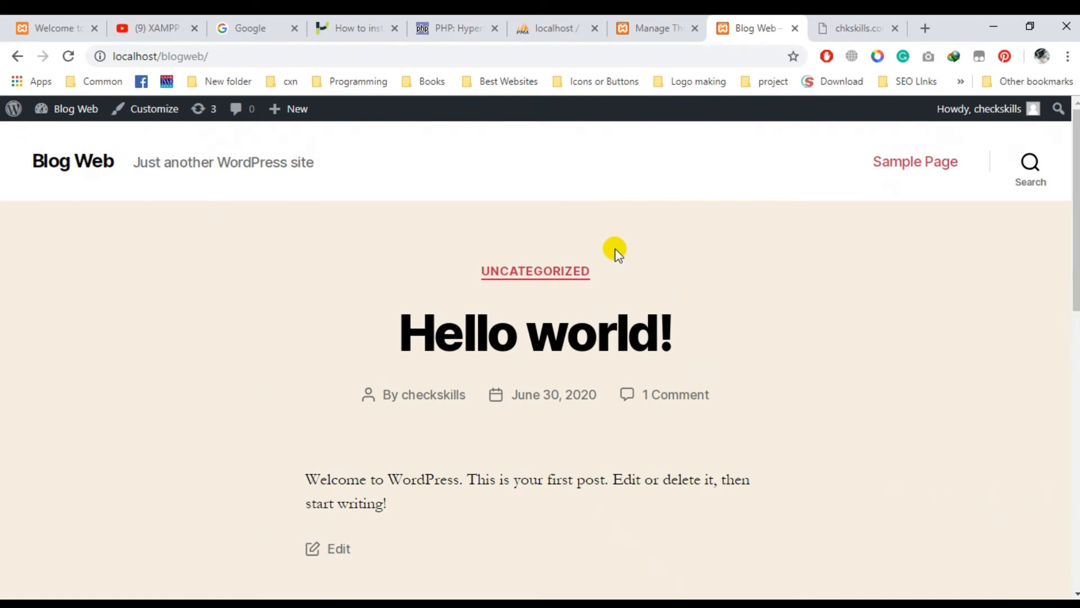
- Activate the Twenty Nineteen theme on the Themes page and glance at the Blog Web site tab
left_click(649, 21)
left_click(612, 427)
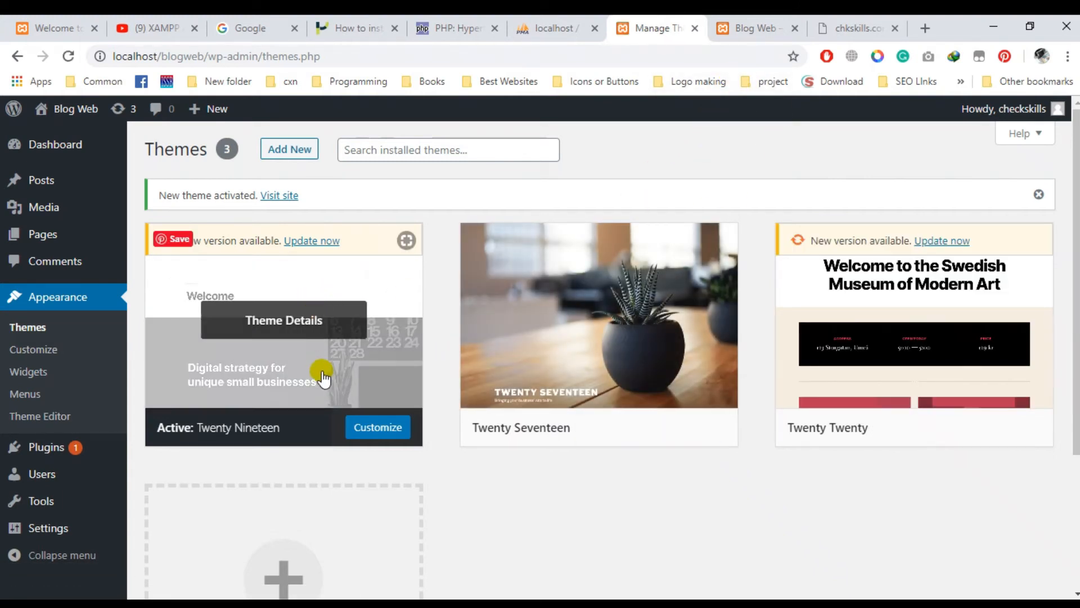
left_click(731, 31)
left_click(659, 22)
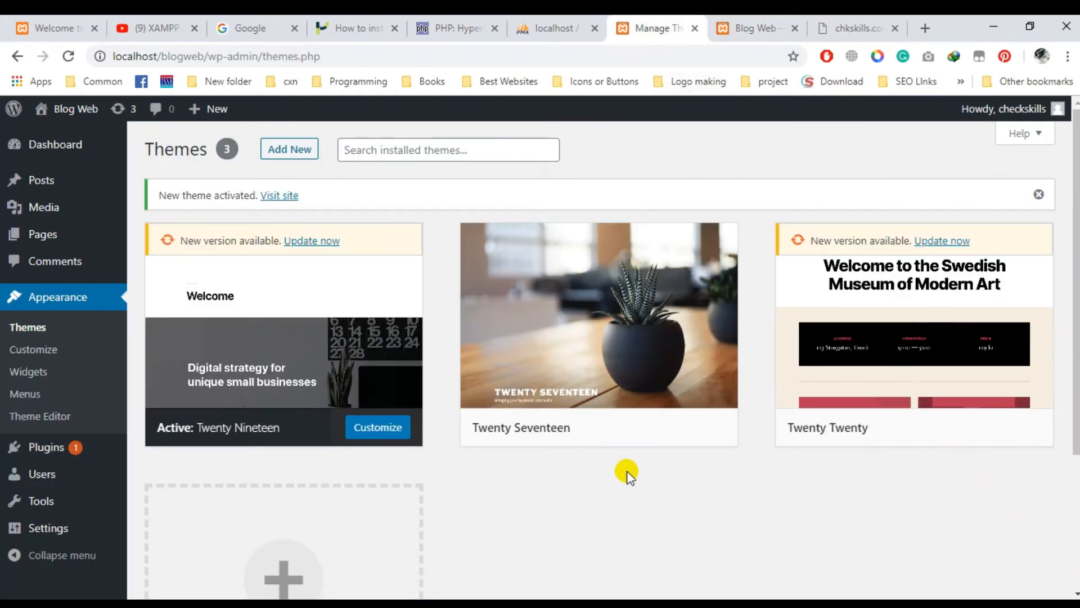
- Switch to File Explorer, open the themes folder inside wp-content and select the twentynineteen folder
key("alt+Tab")
mouse_move(37, 452)
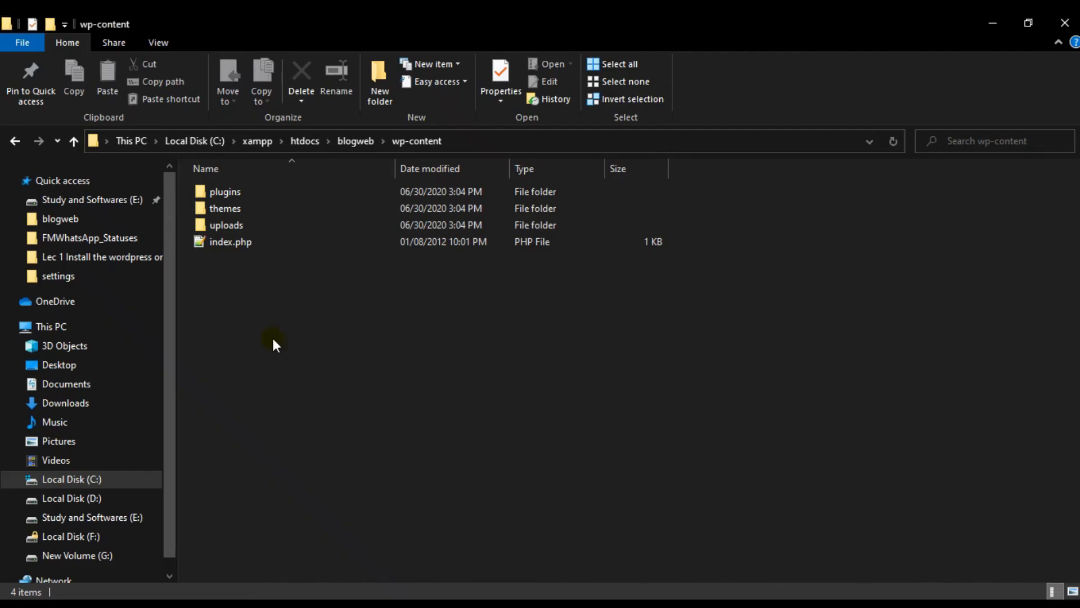
double_click(236, 209)
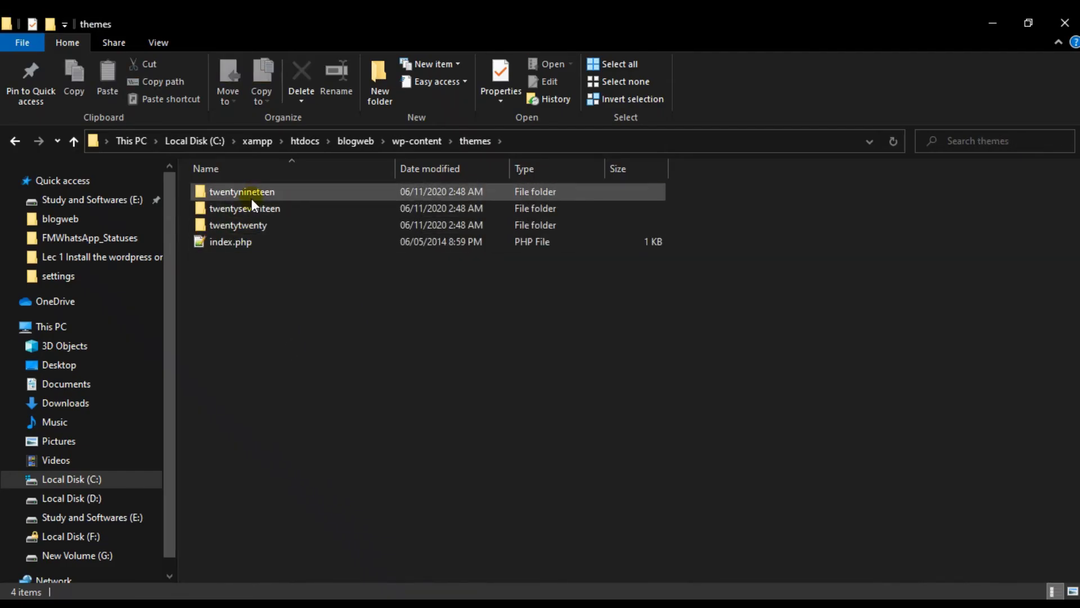
left_click(252, 190)
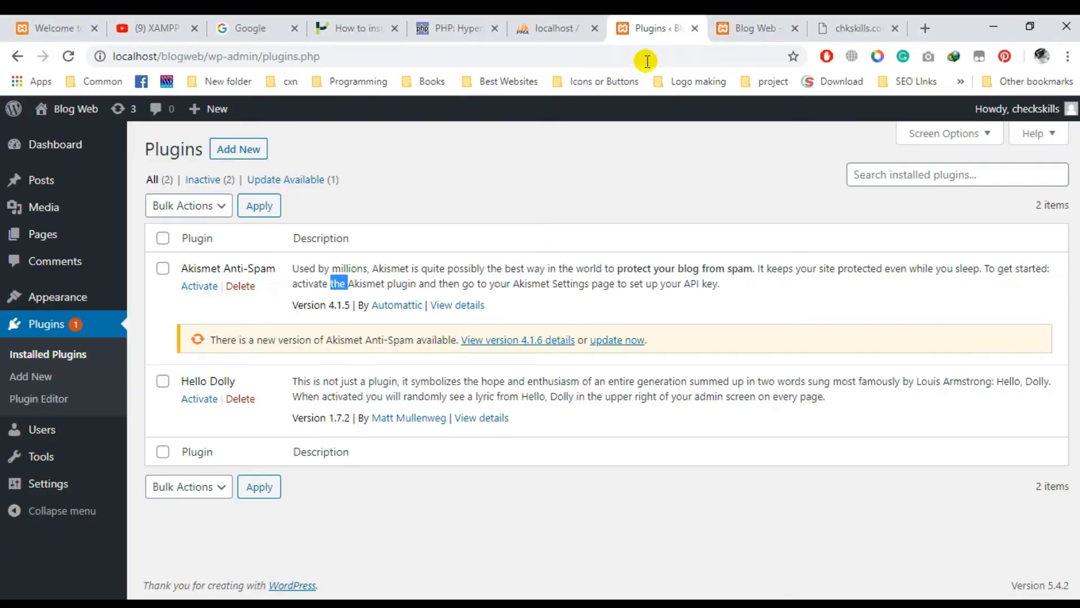
- Switch to Chrome and open the WordPress Themes page in a new browser tab
mouse_move(62, 296)
middle_click(156, 300)
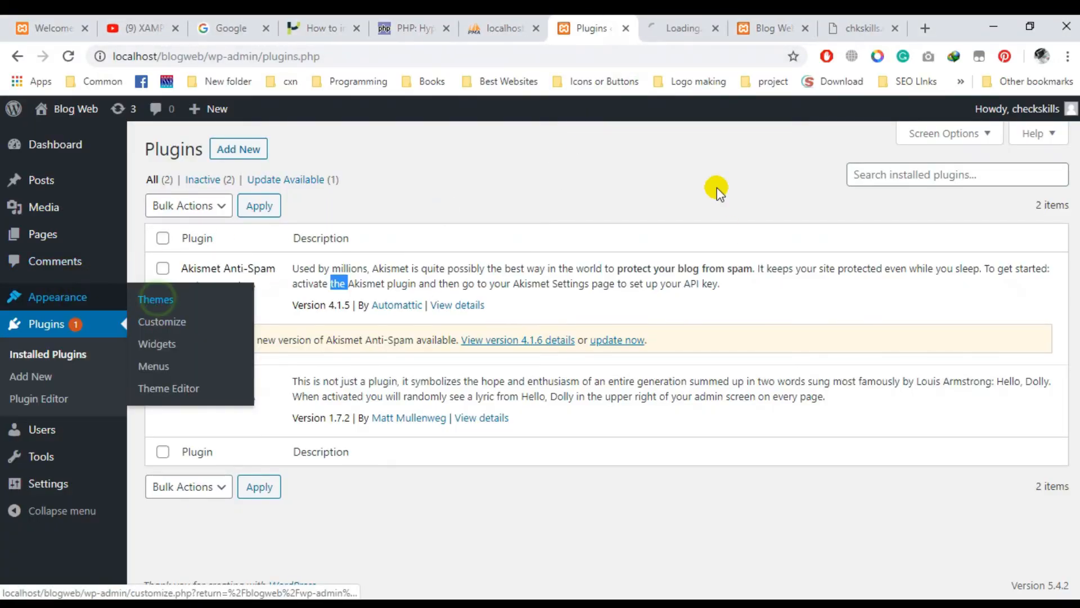
left_click(692, 33)
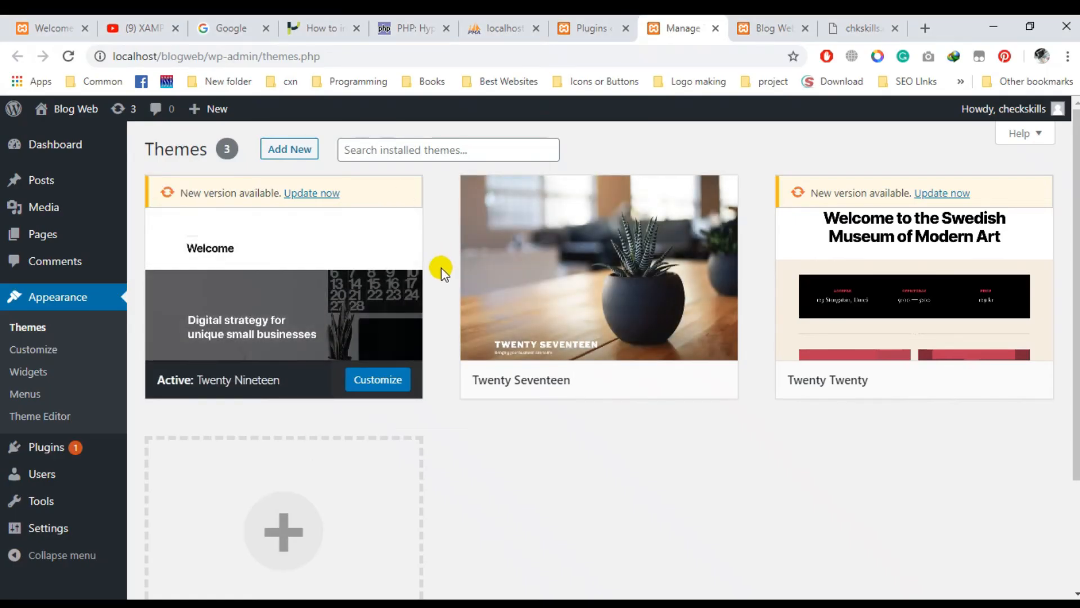
- View the theme details of Twenty Nineteen, close them and check the Twenty Seventeen theme
left_click(285, 351)
scroll(667, 446, "down", 2)
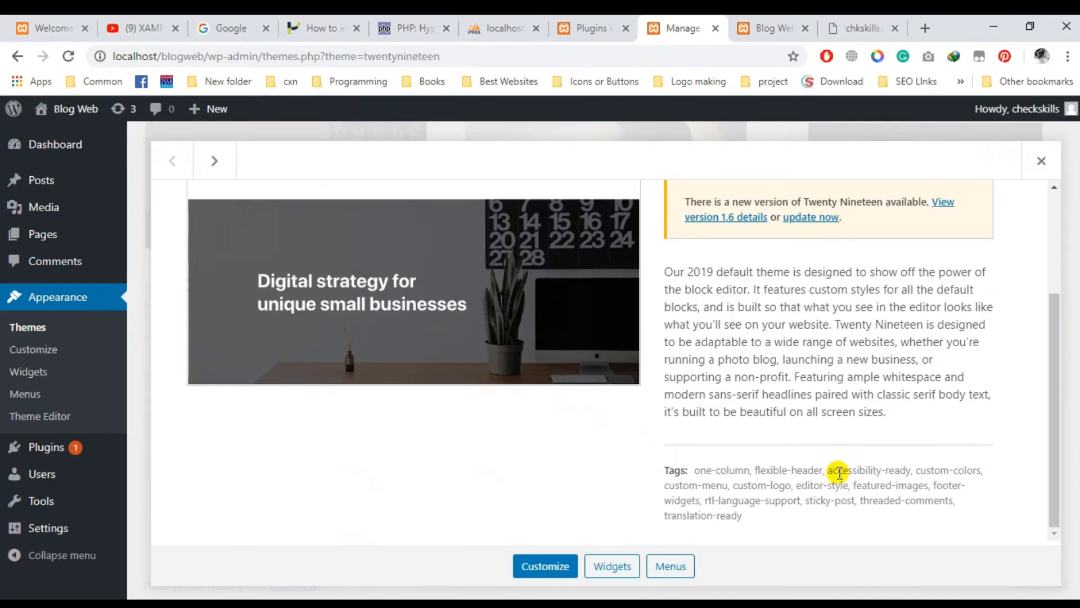
left_click(1042, 161)
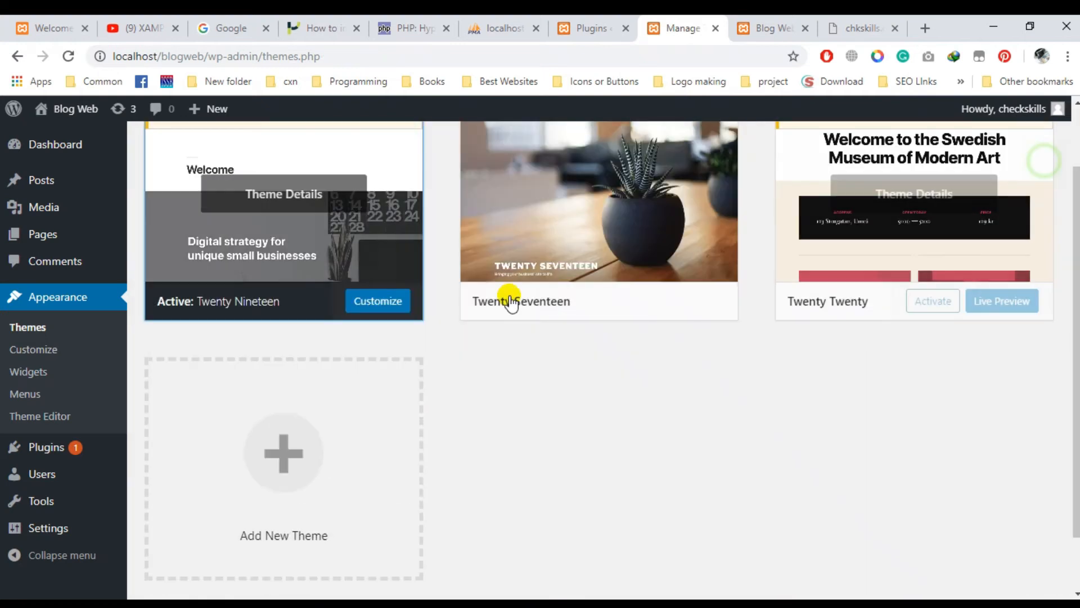
scroll(478, 333, "up", 2)
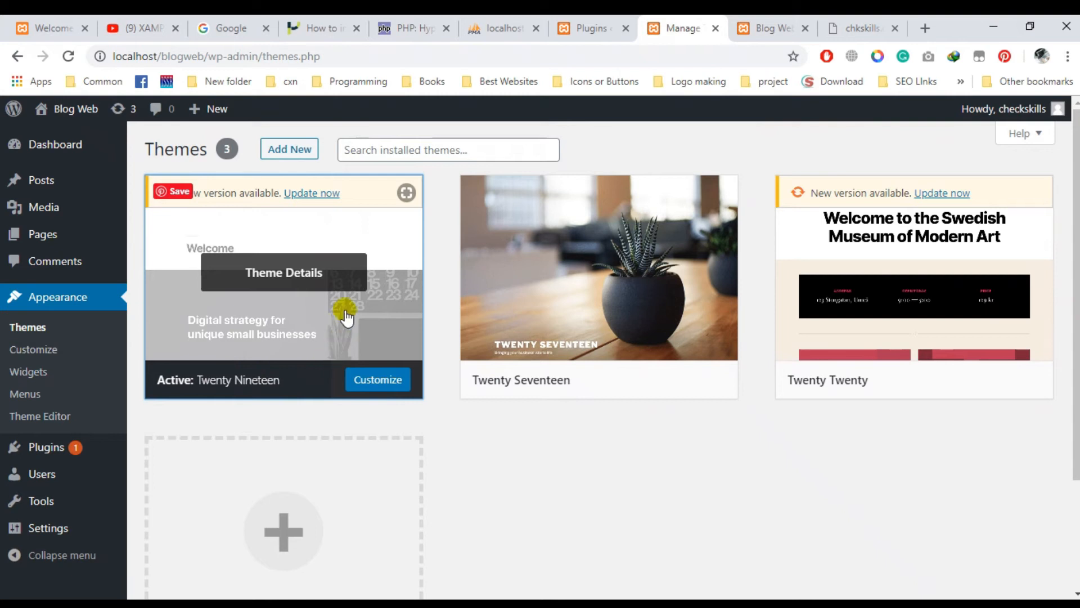
left_click(593, 237)
scroll(755, 362, "down", 1)
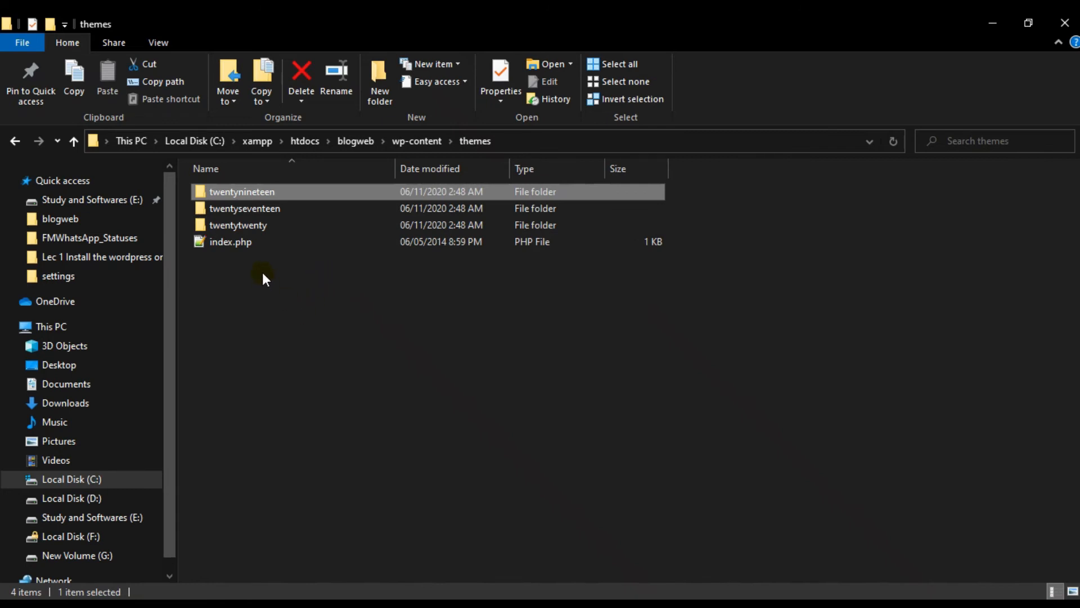
- Show the installed themes and the option for adding one in Chrome, and return to the themes folder in File Explorer
key("alt+Tab")
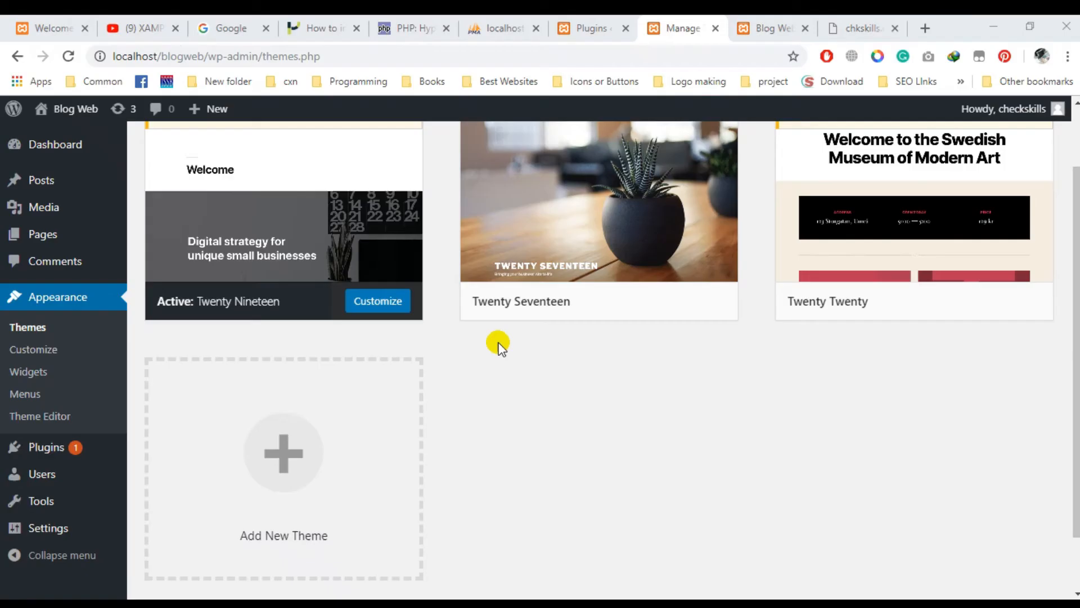
scroll(563, 366, "up", 2)
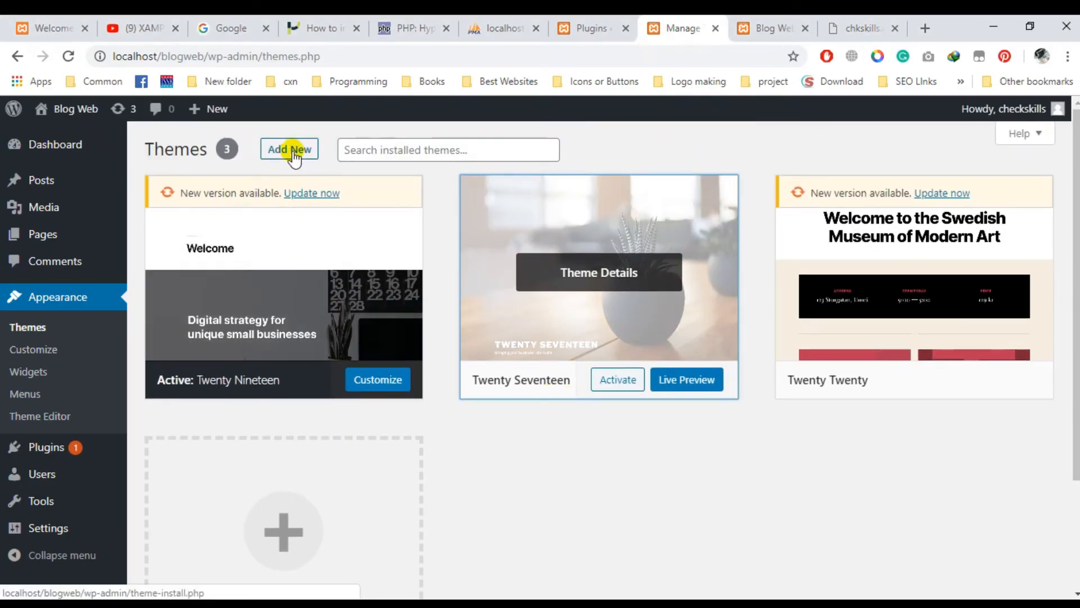
scroll(485, 366, "down", 2)
key("alt+Tab")
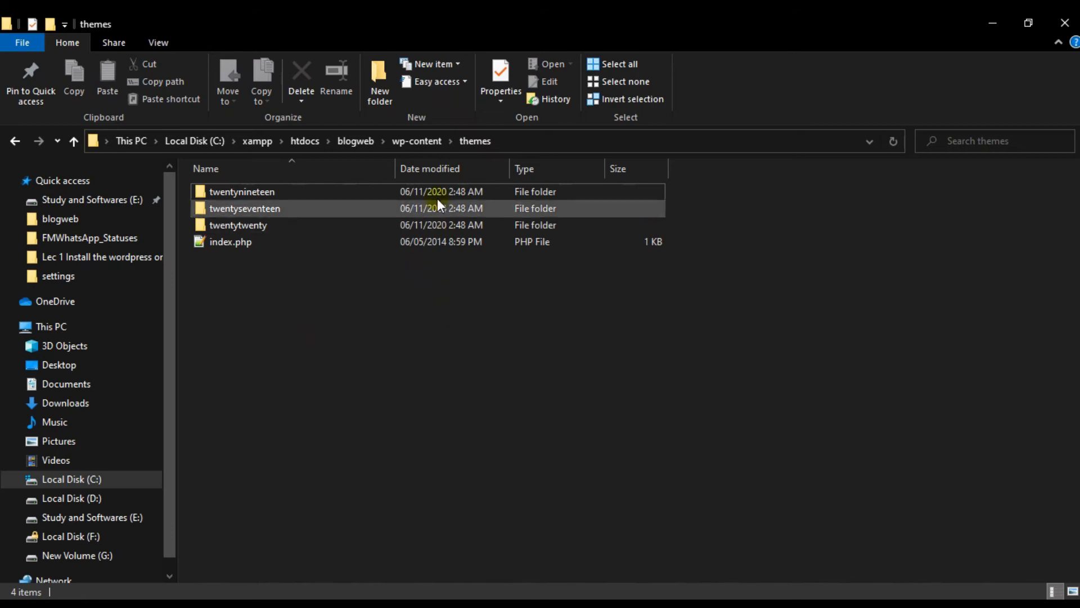
- Go up to the wp-content folder, reopen its themes folder and return to wp-content
left_click(411, 142)
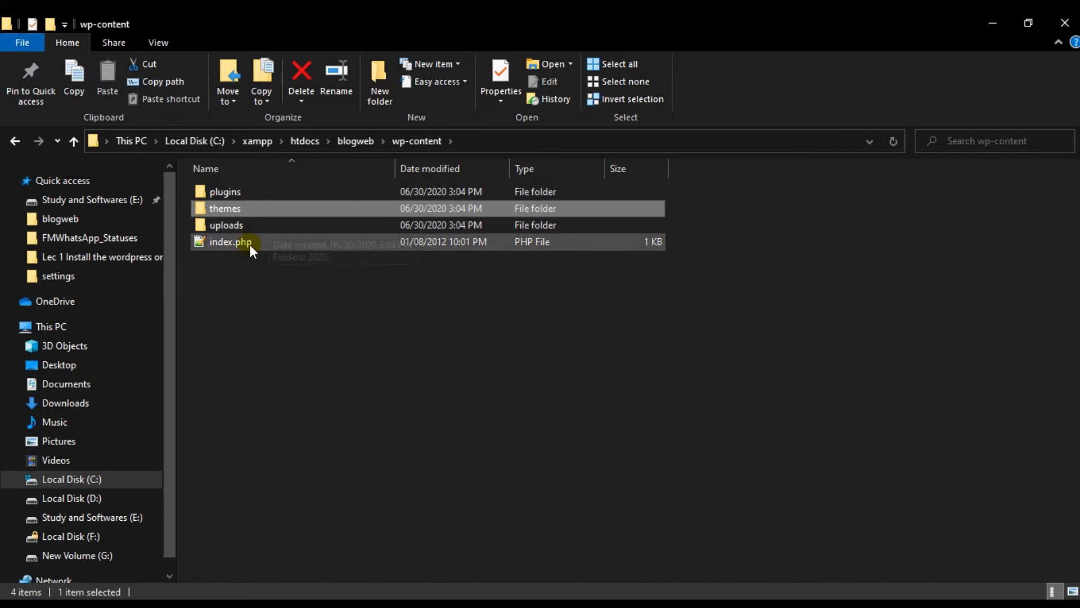
left_click(248, 211)
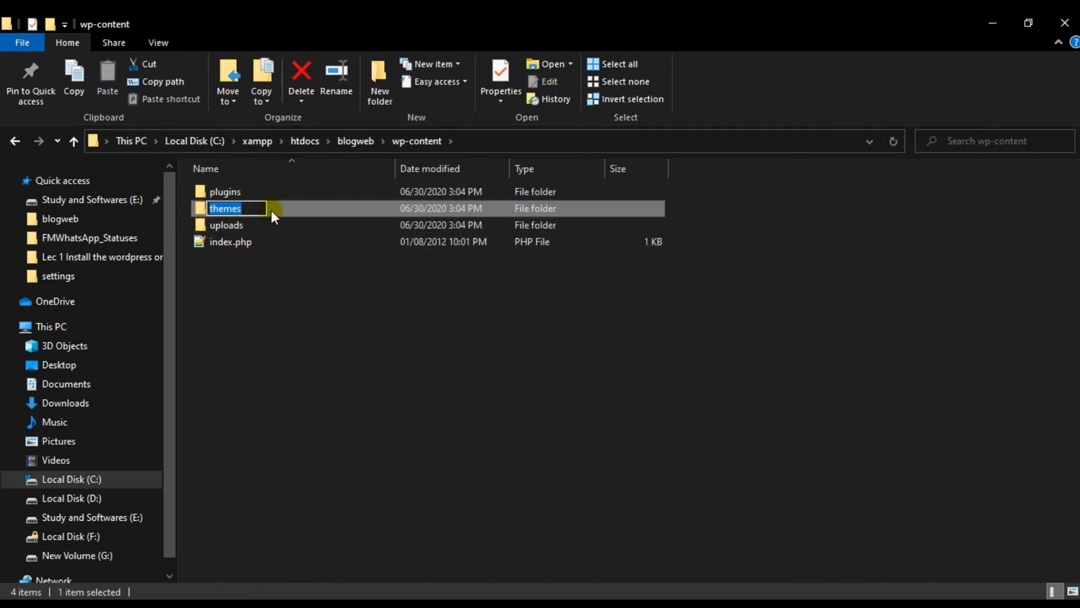
double_click(292, 205)
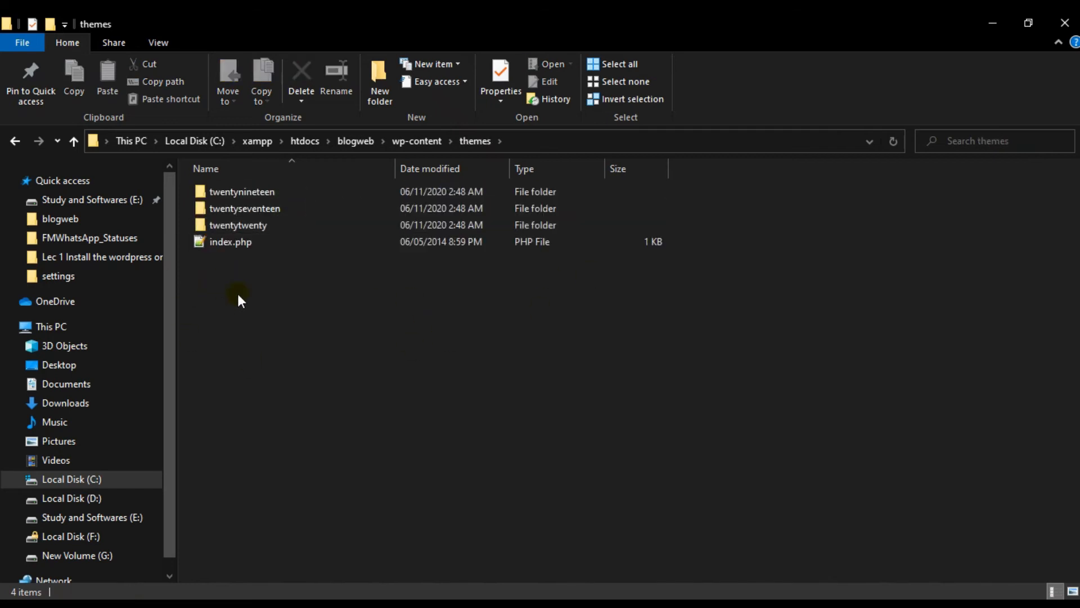
left_click(77, 141)
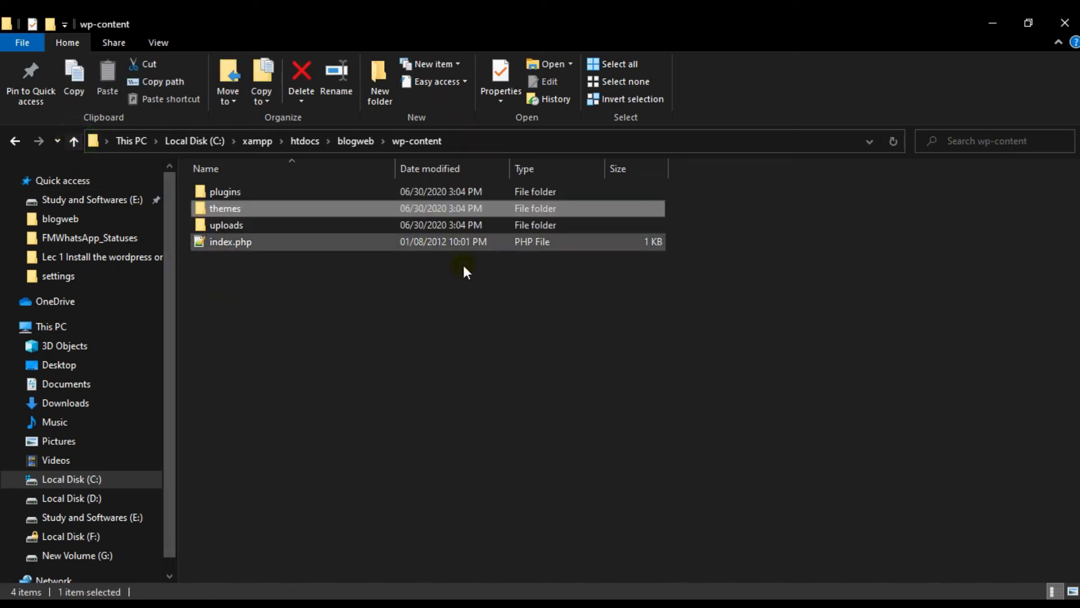
- Open the plugins folder in wp-content and point out the akismet folder and hello.php
double_click(233, 190)
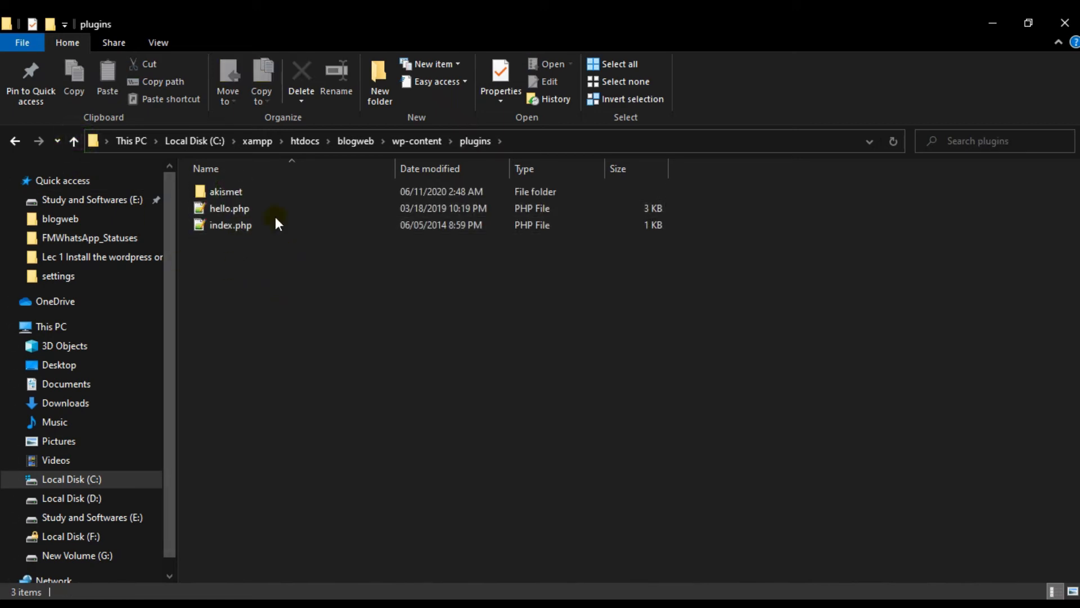
left_click(259, 190)
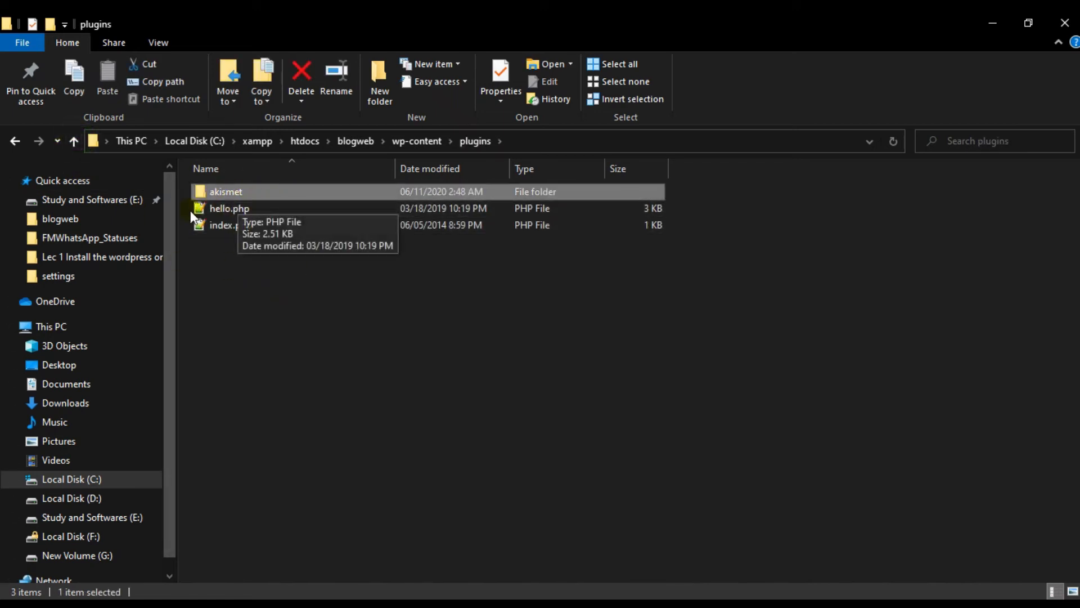
left_click(240, 209)
- Compare with the installed plugins page in Chrome, and return to the plugins folder to select index.php
key("alt+Tab")
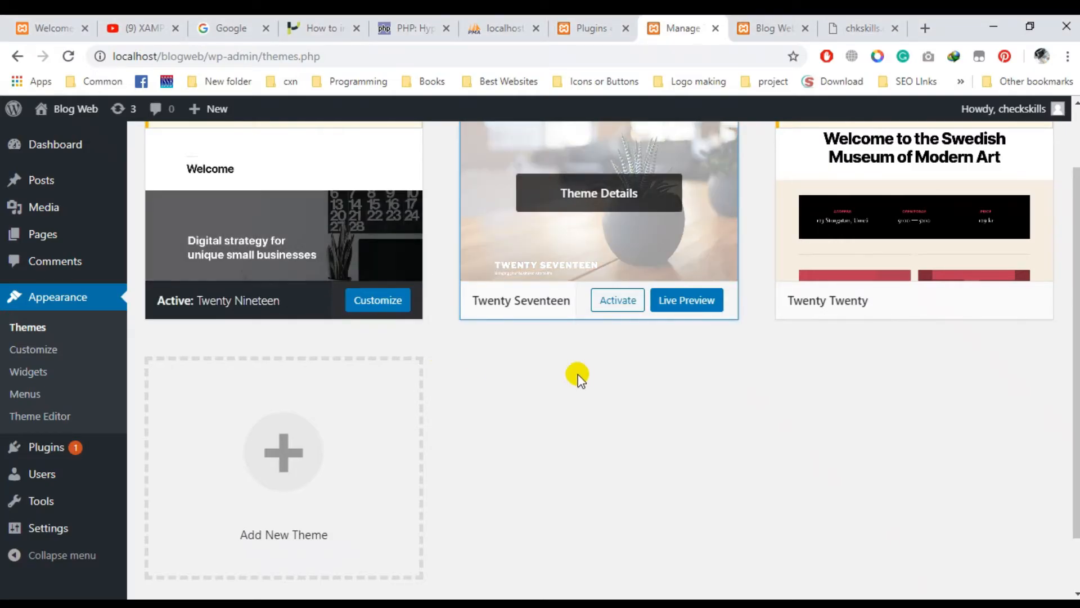
left_click(608, 21)
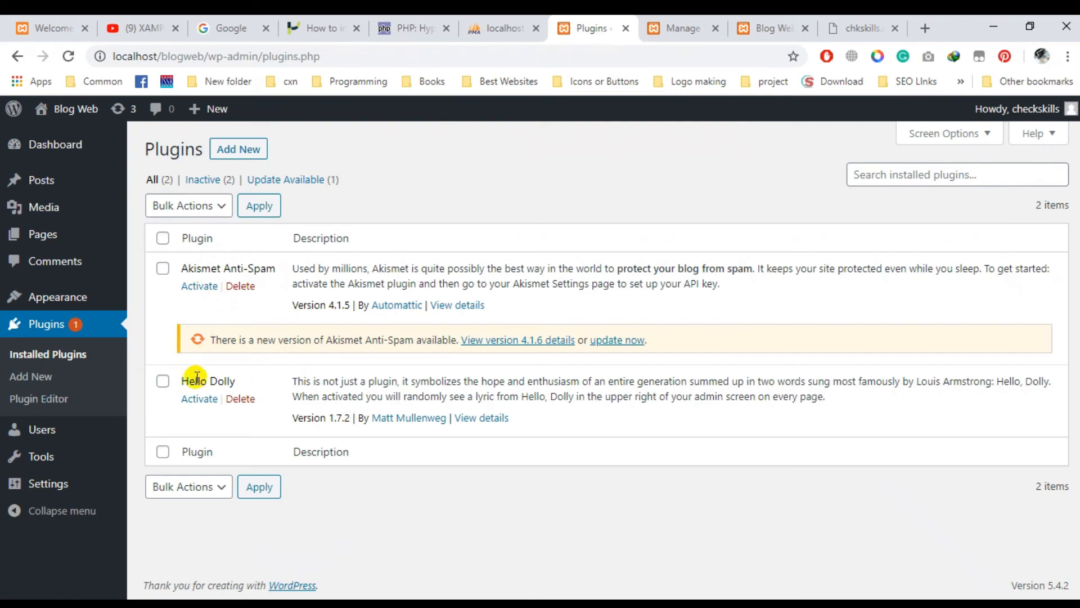
key("alt+Tab")
left_click(266, 225)
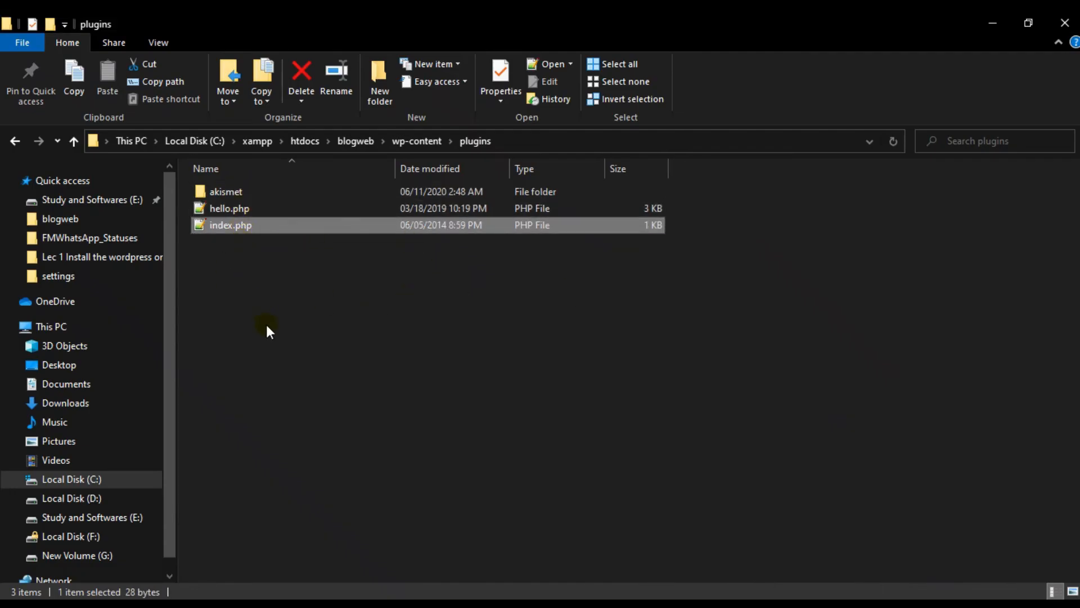
- Go up to the blogweb folder, select its index.php file and return to the plugins page in Chrome
left_click(69, 141)
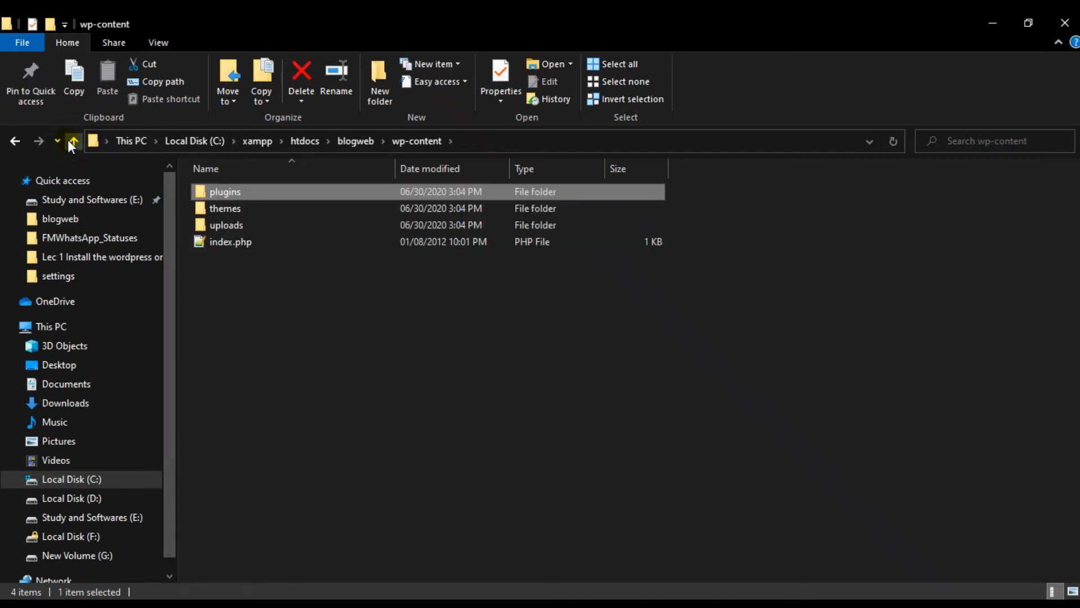
left_click(68, 140)
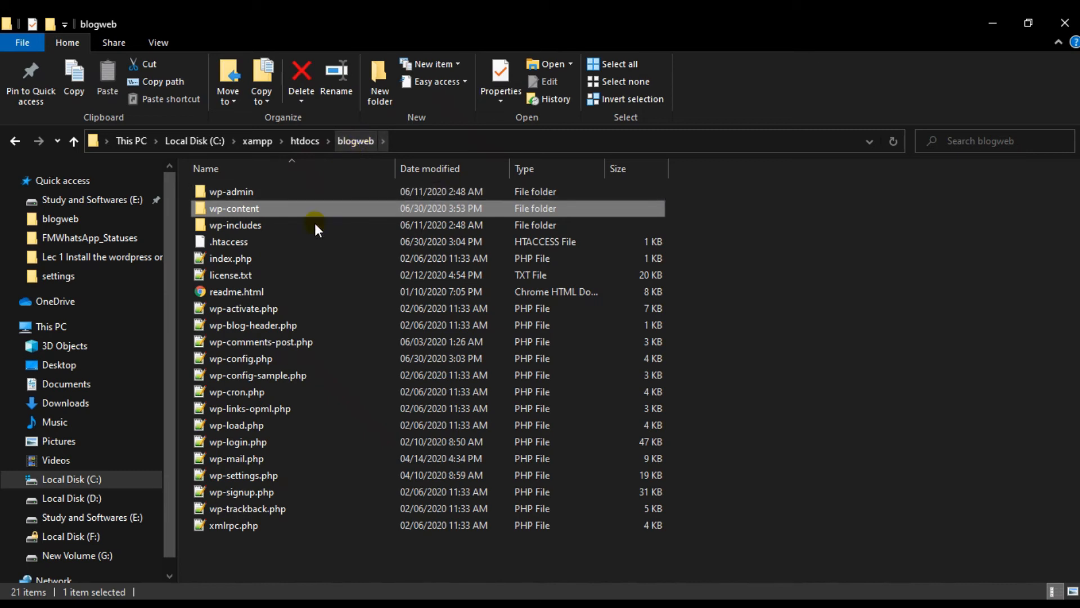
left_click(234, 260)
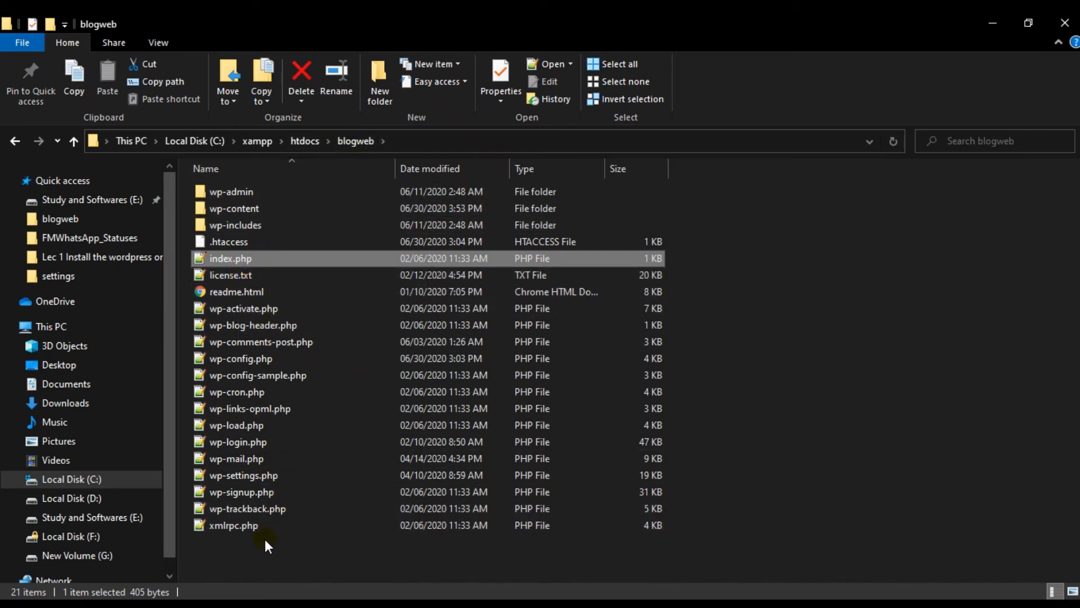
key("alt+Tab")
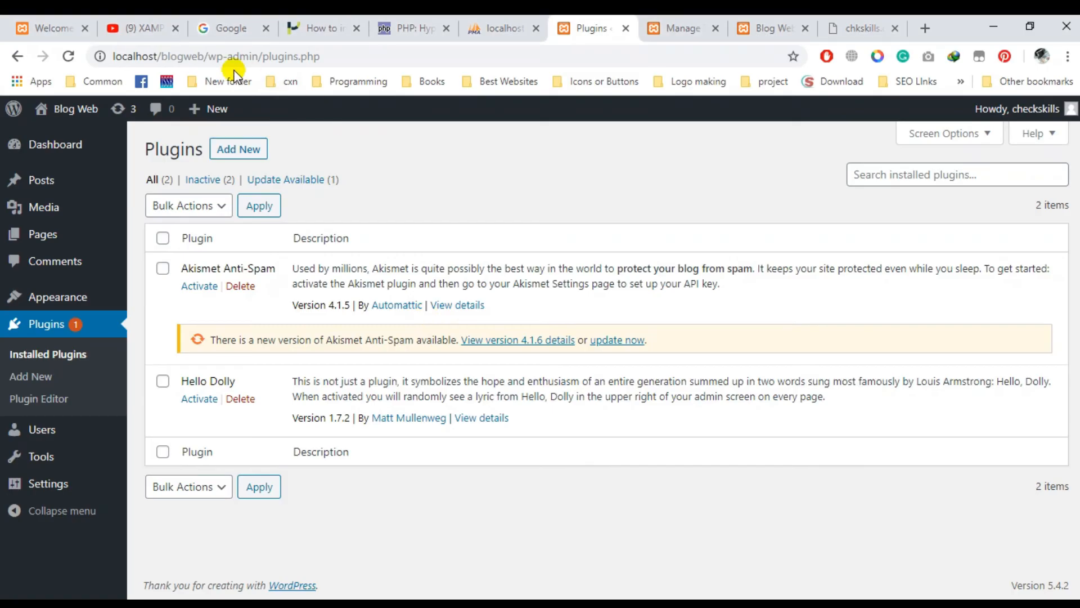
- Highlight localhost in the plugins page address and compare it with the blogweb folder's index.php in File Explorer
double_click(128, 56)
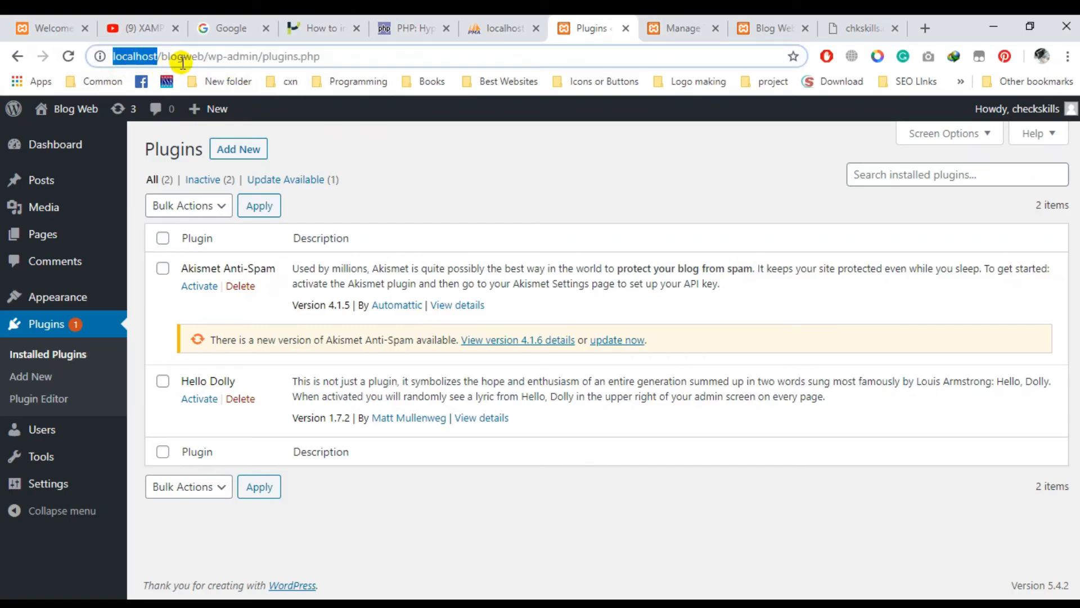
key("alt+Tab")
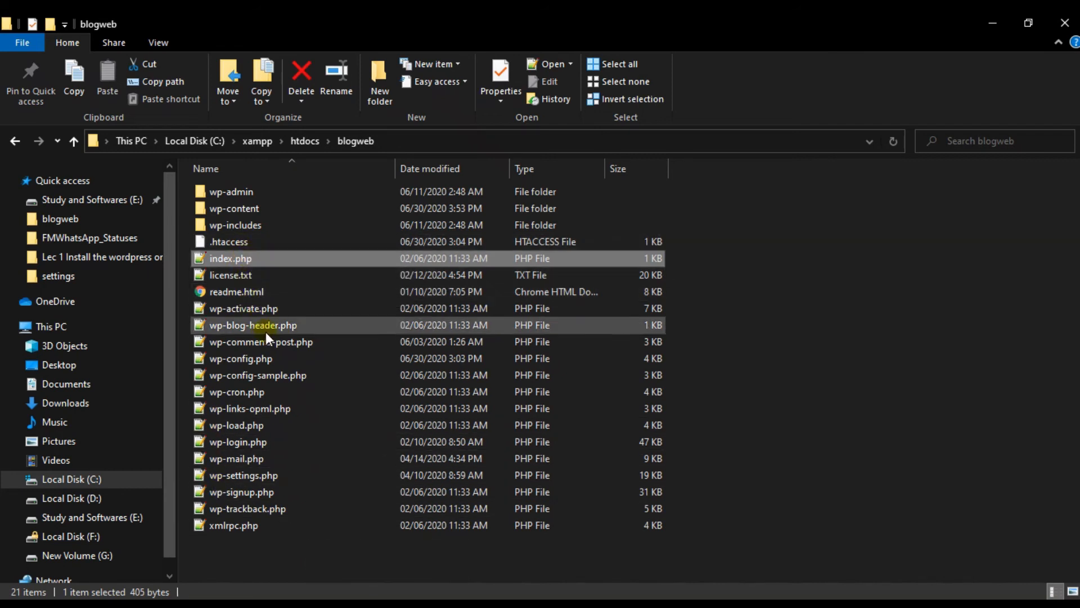
key("alt+Tab")
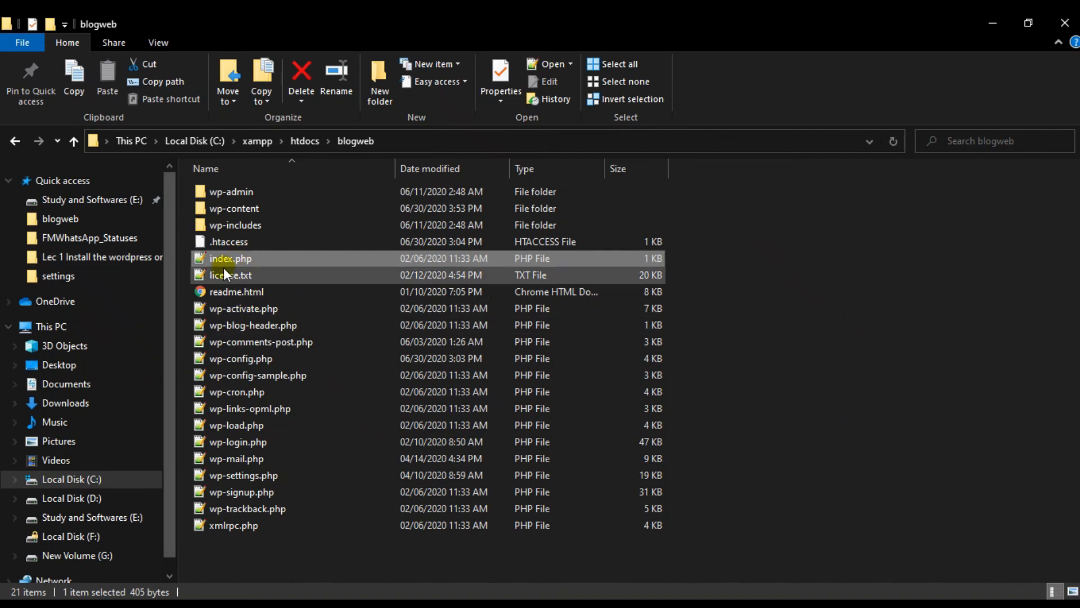
key("alt+Tab")
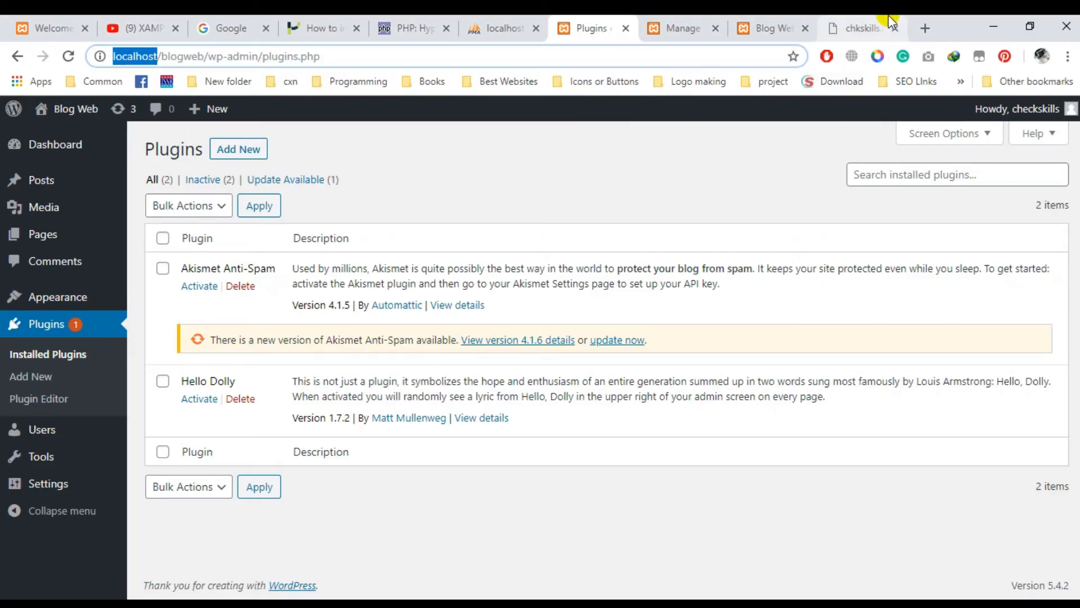
- Show the chkskills.com address in its browser tab and go to the Blog Web site at localhost/blogweb/
left_click(889, 20)
left_click(292, 55)
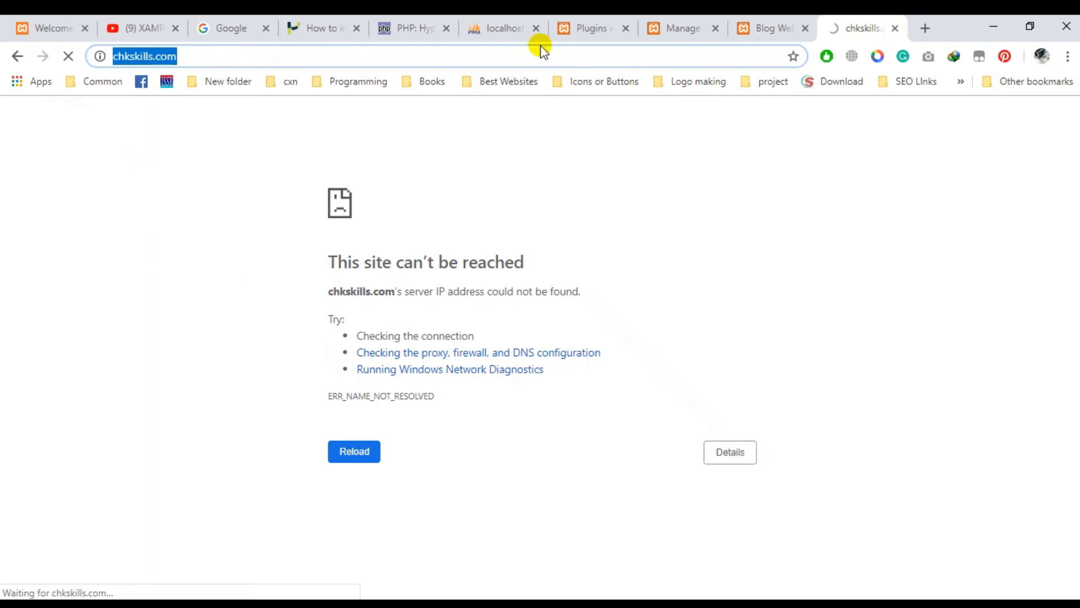
left_click(763, 22)
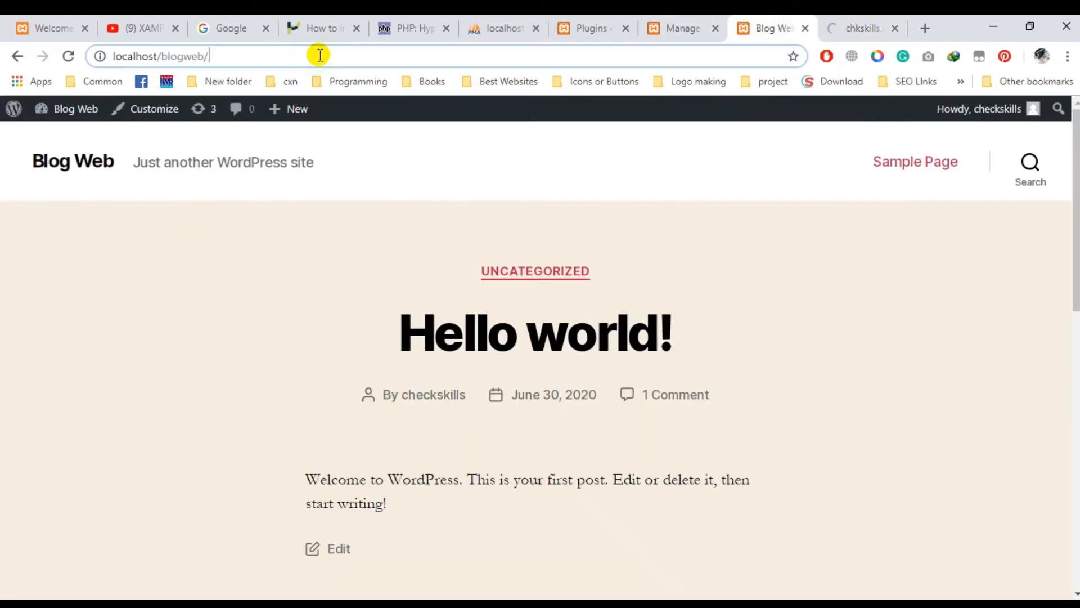
- Switch to File Explorer and rename index.php in the blogweb folder to index1.php
key("alt+Tab")
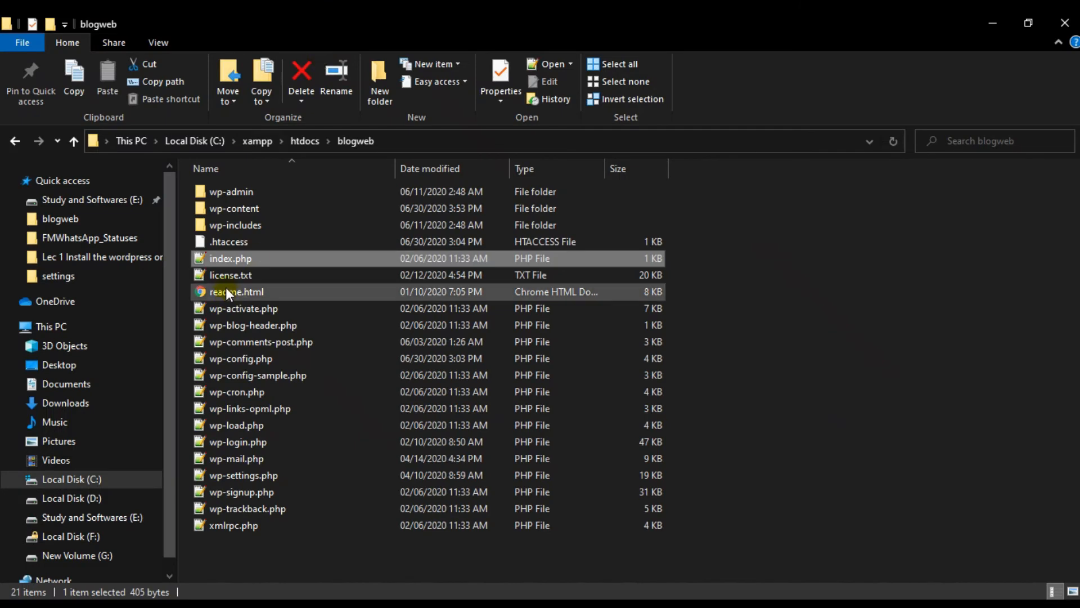
left_click(235, 259)
type("1.php")
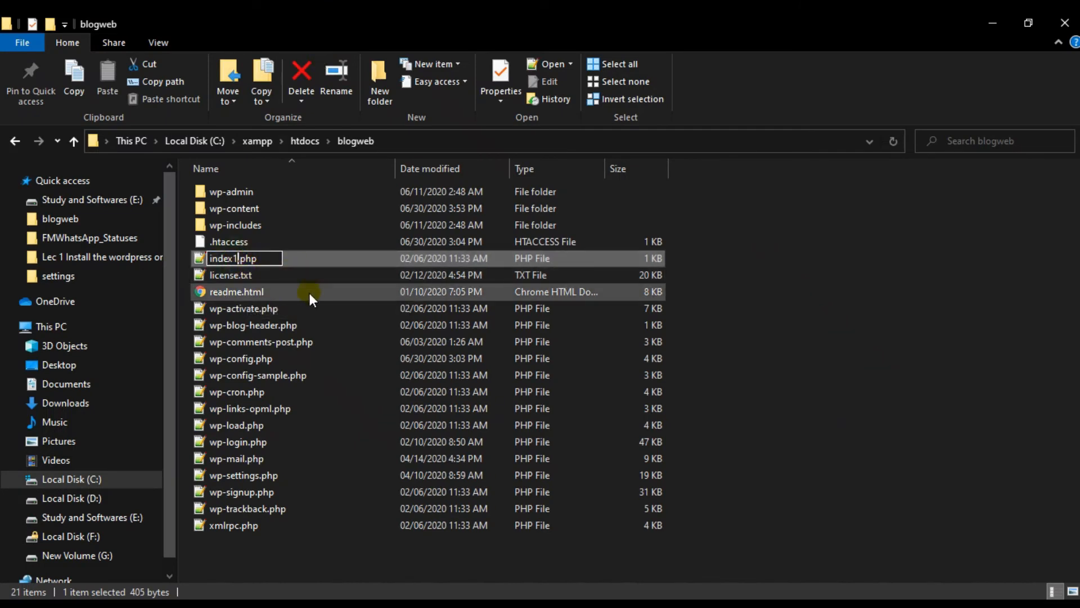
left_click(309, 290)
- Reload localhost/blogweb/ in Chrome and look through the page without an index.php file
key("alt+Tab")
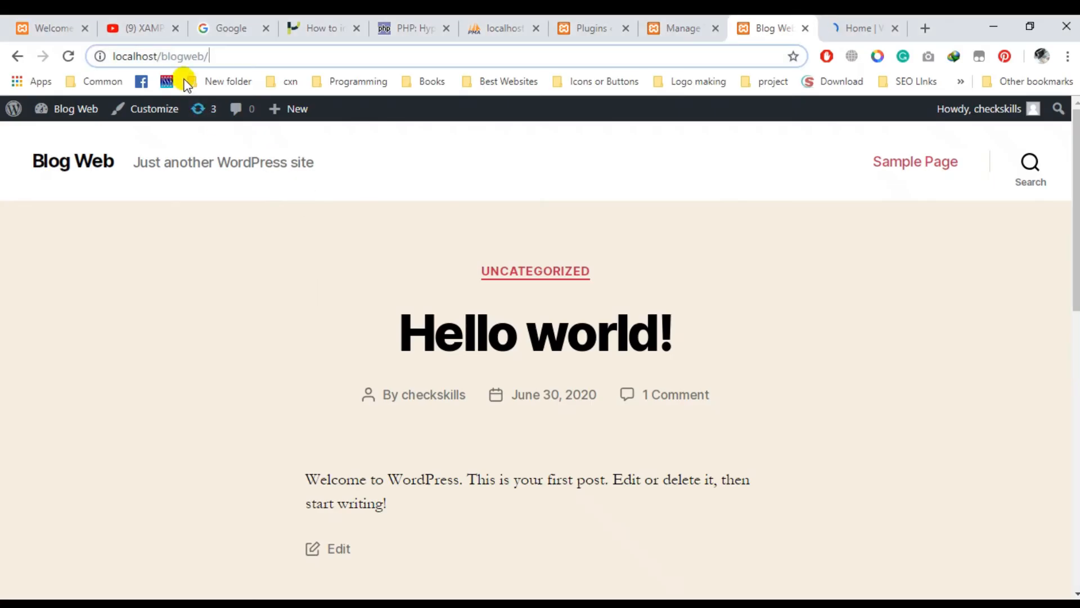
left_click(251, 59)
key("Return")
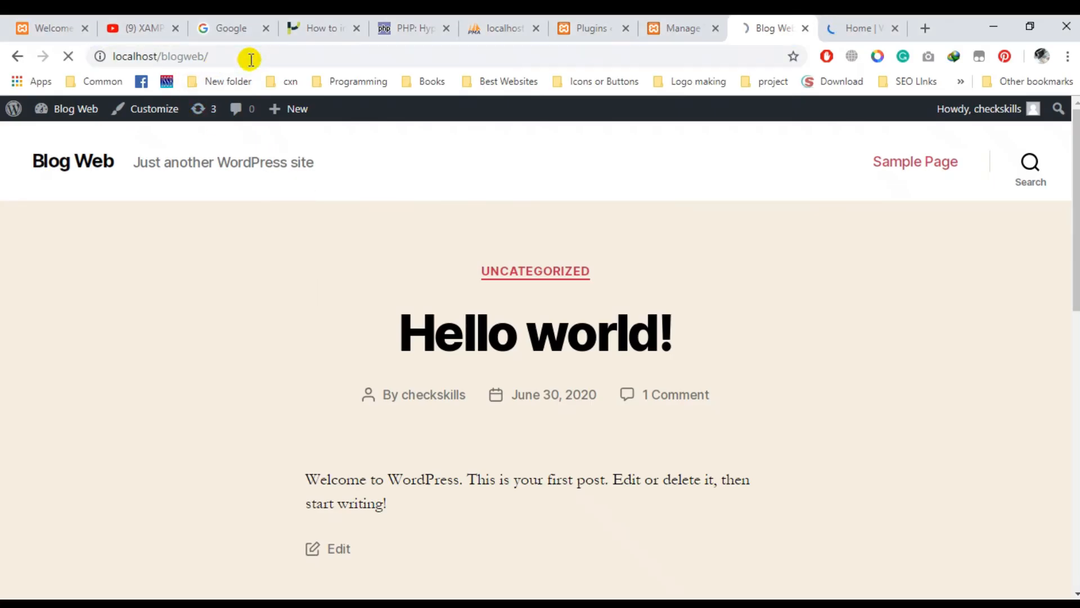
scroll(559, 353, "down", 6)
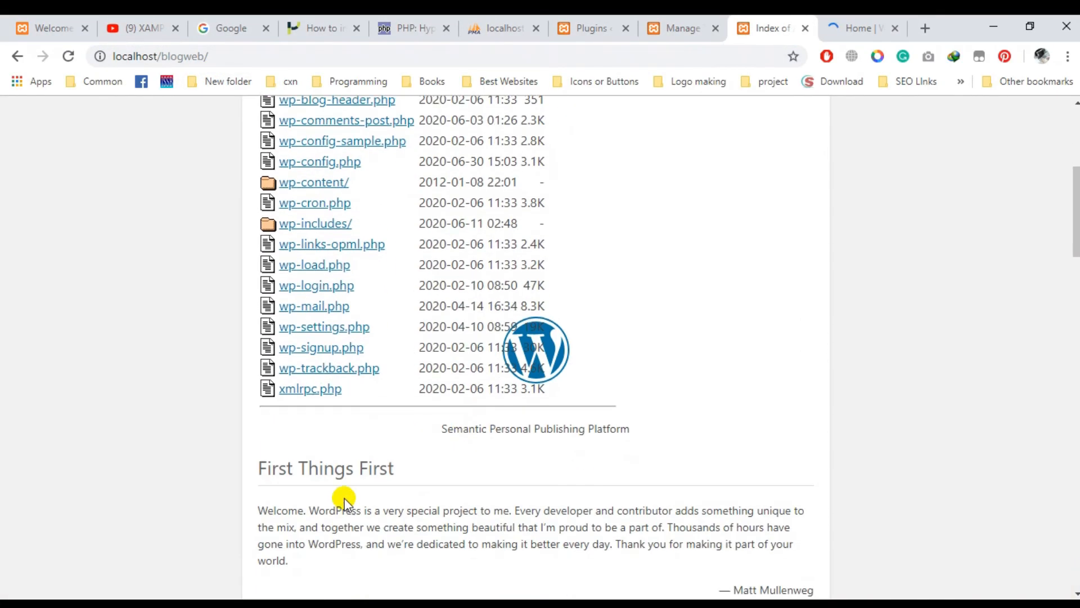
scroll(378, 355, "up", 4)
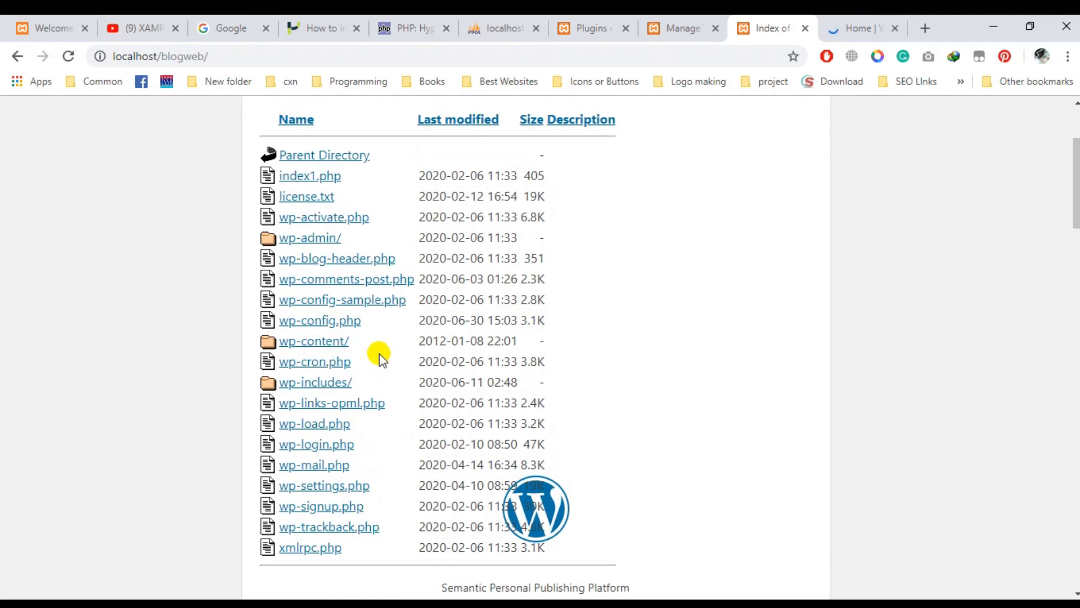
scroll(380, 358, "up", 3)
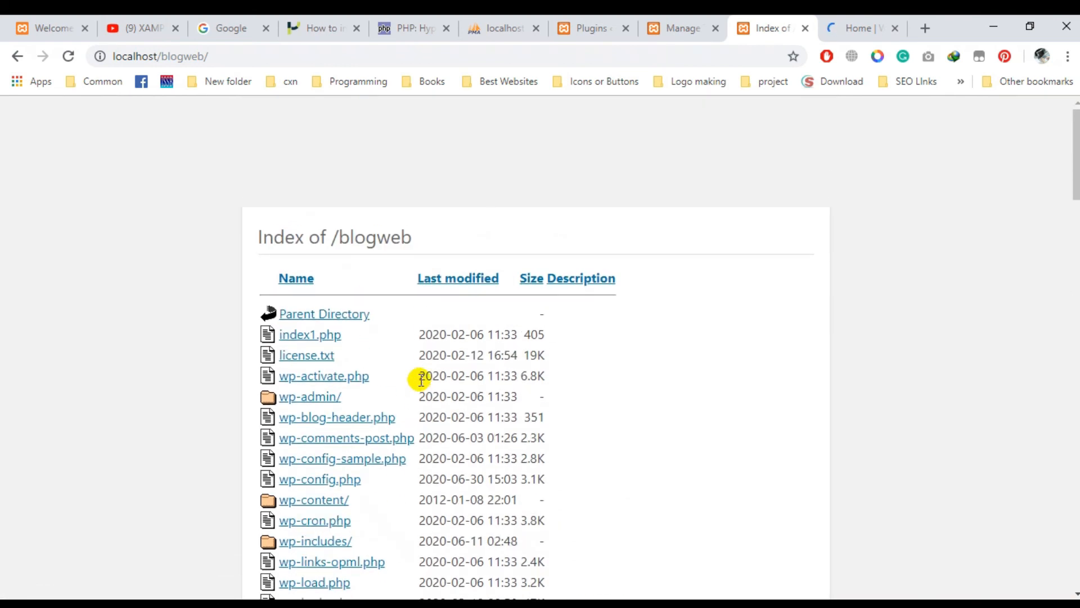
- Return to the blogweb folder in File Explorer and rename index1.php back to index.php
key("alt+Tab")
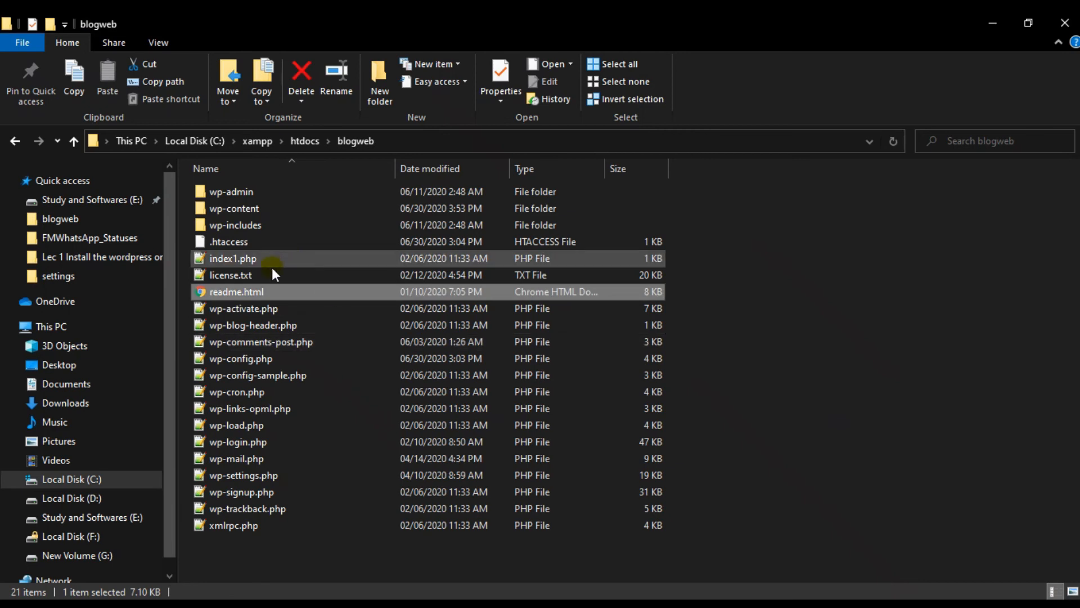
left_click(236, 261)
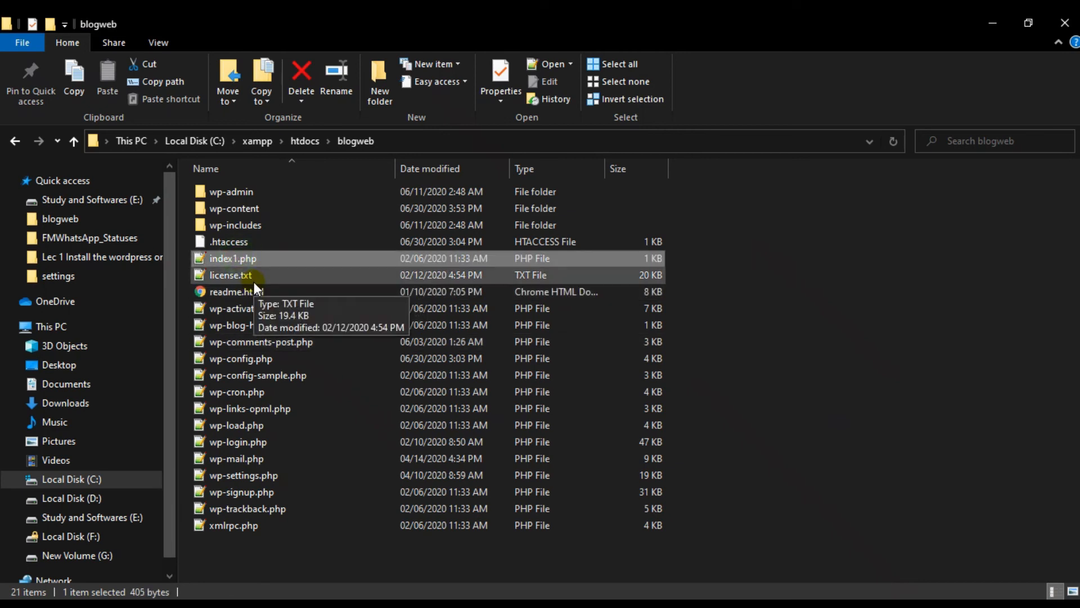
key("F2")
left_click(251, 258)
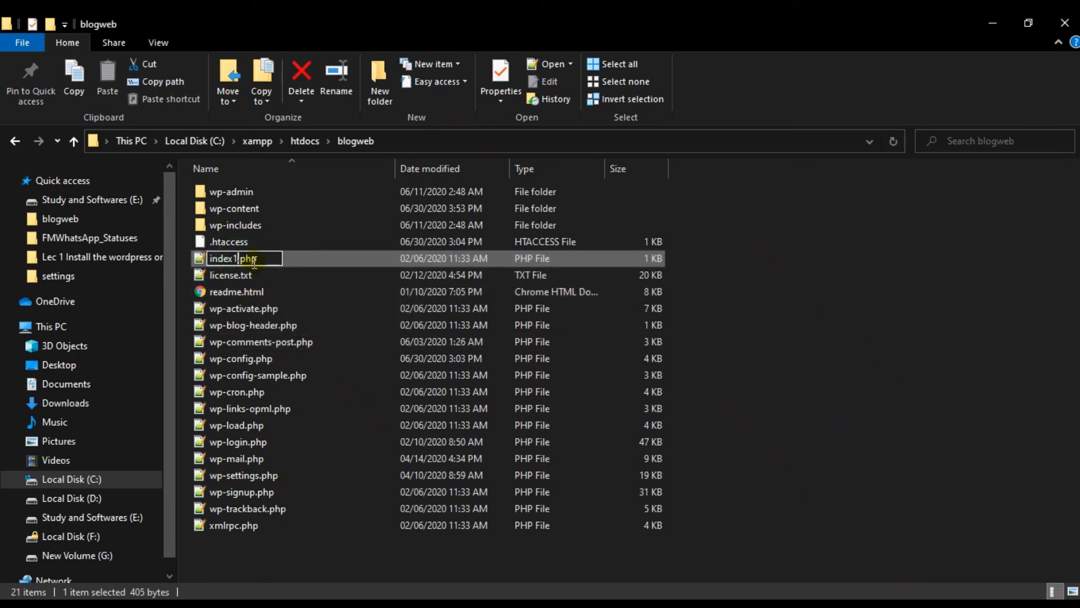
key("Return")
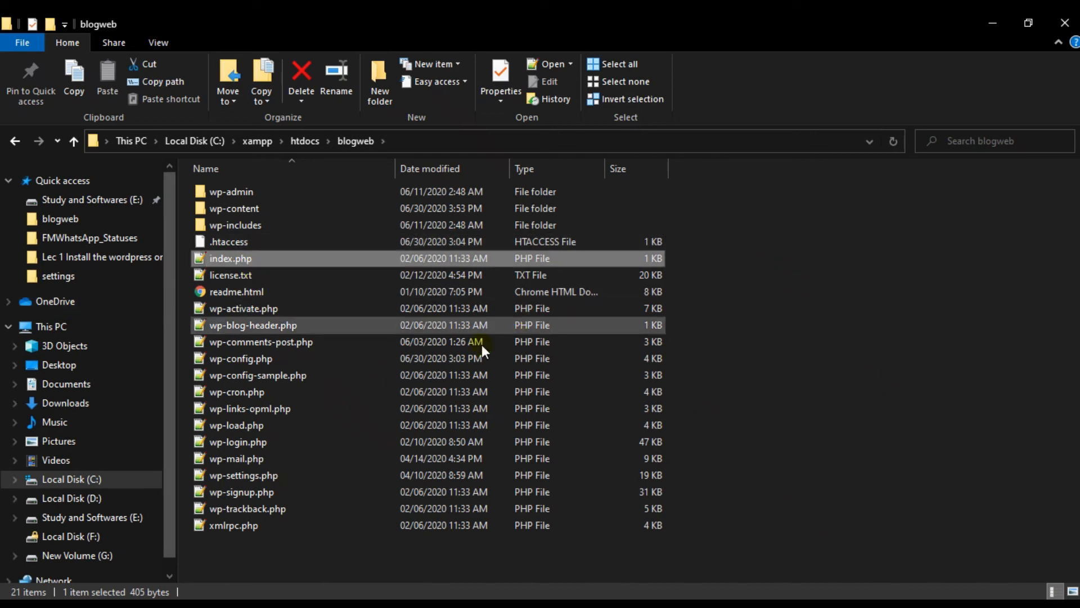
- Open the wp-includes folder to view its contents and return to the blogweb folder
left_click(274, 544)
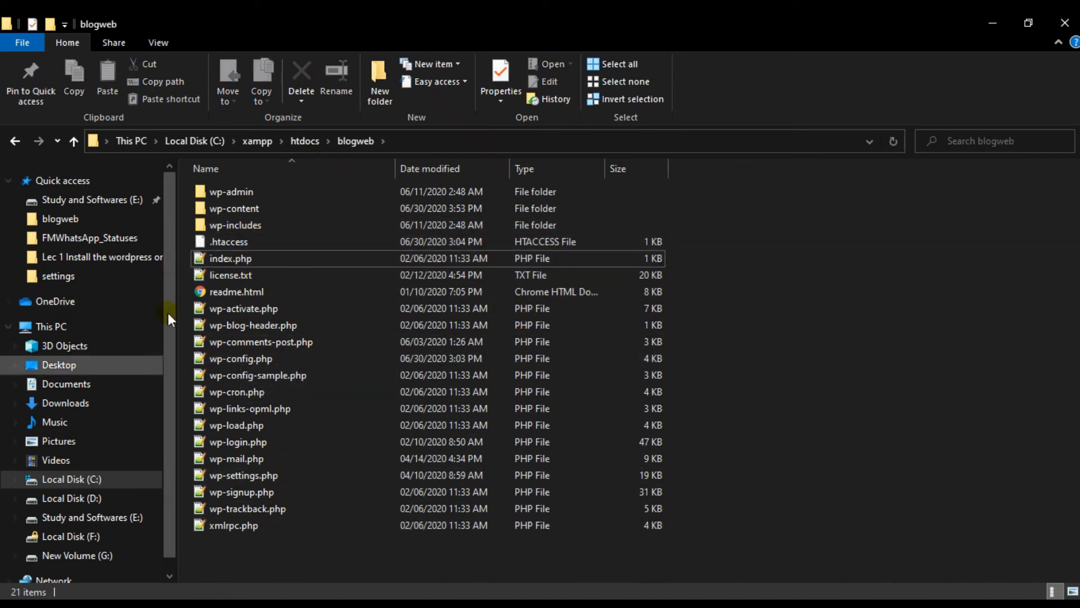
double_click(261, 224)
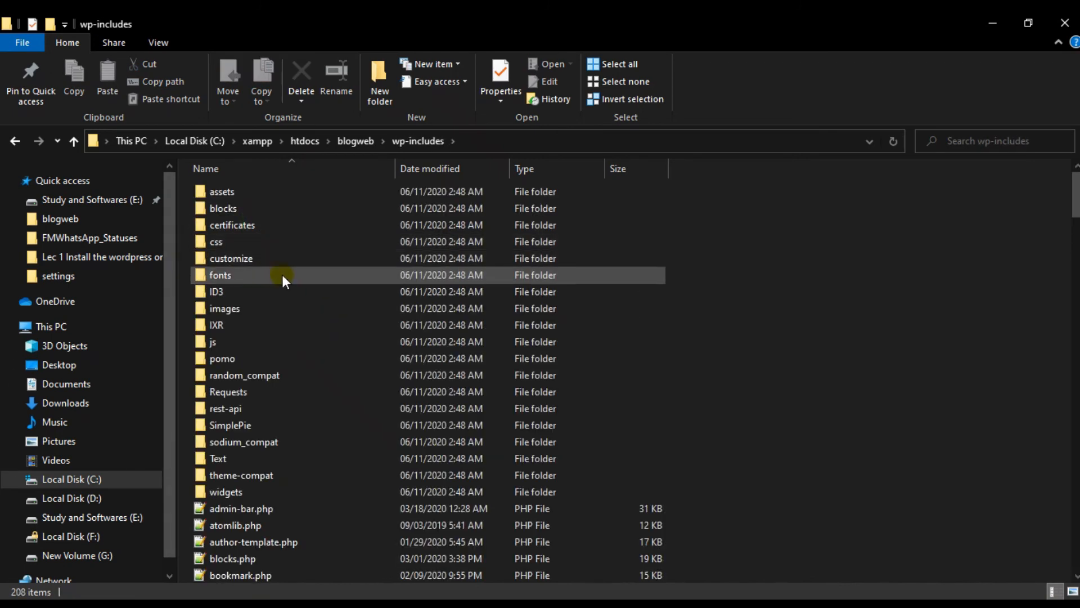
key("alt+Left")
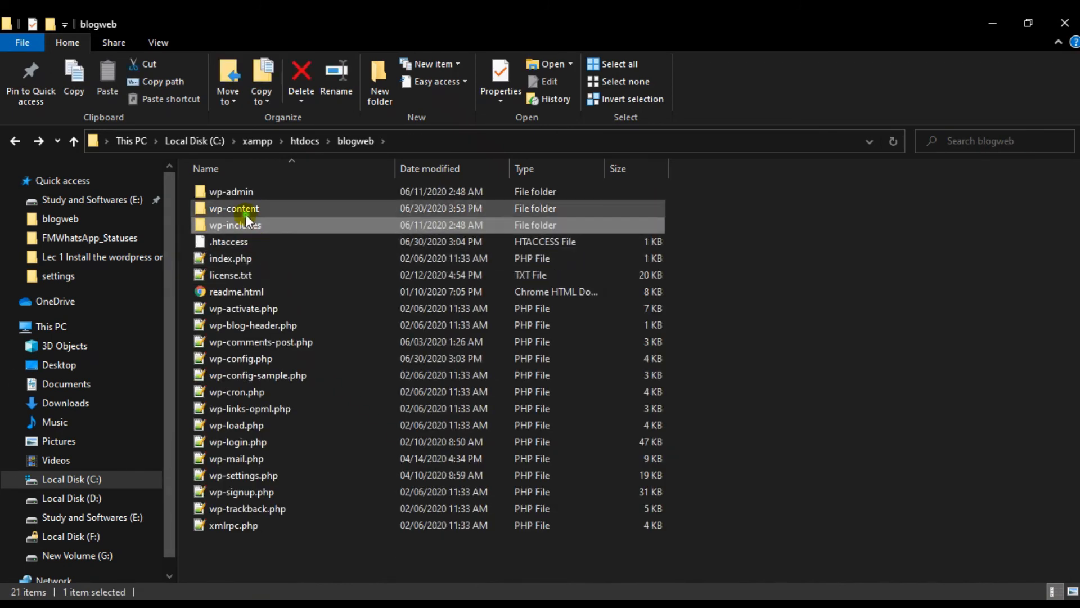
- Open index.php from the wp-content folder in Notepad++, view its code, and close it to return to File Explorer
double_click(244, 214)
left_click(245, 248)
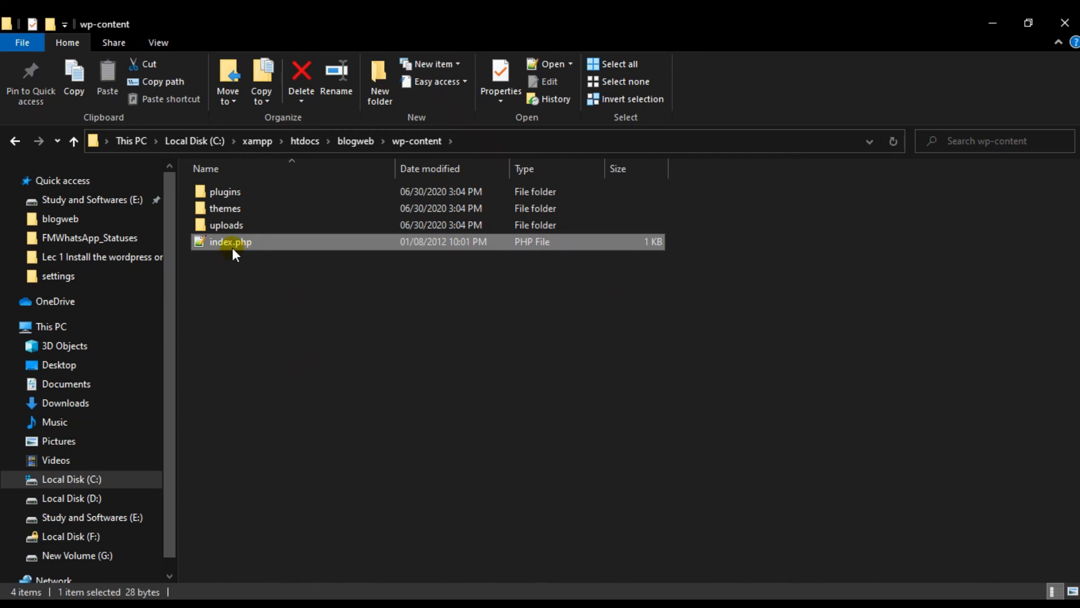
double_click(255, 242)
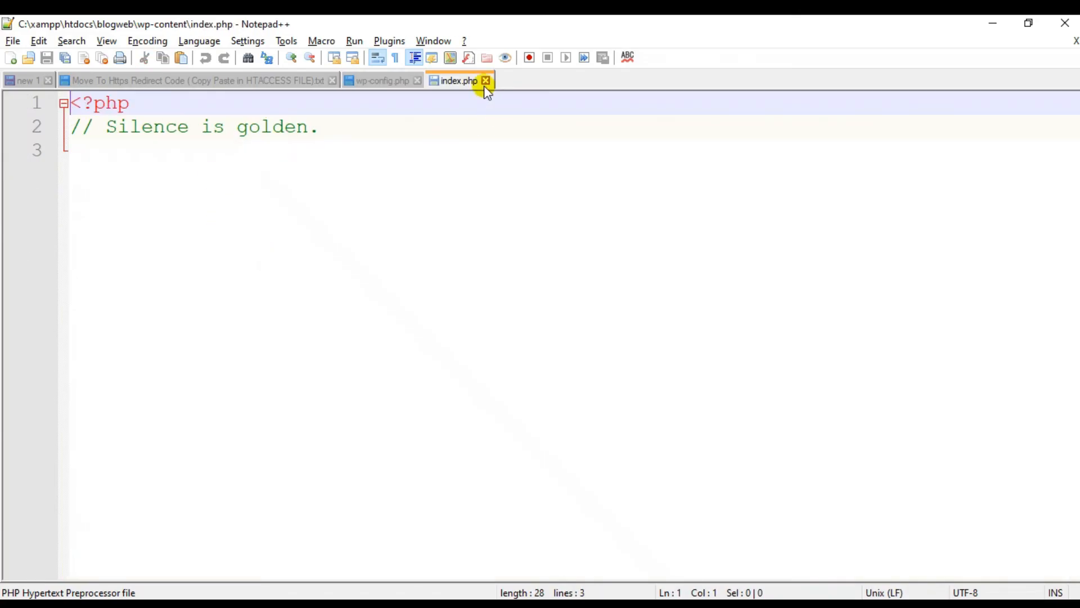
left_click(487, 83)
key("alt+Tab")
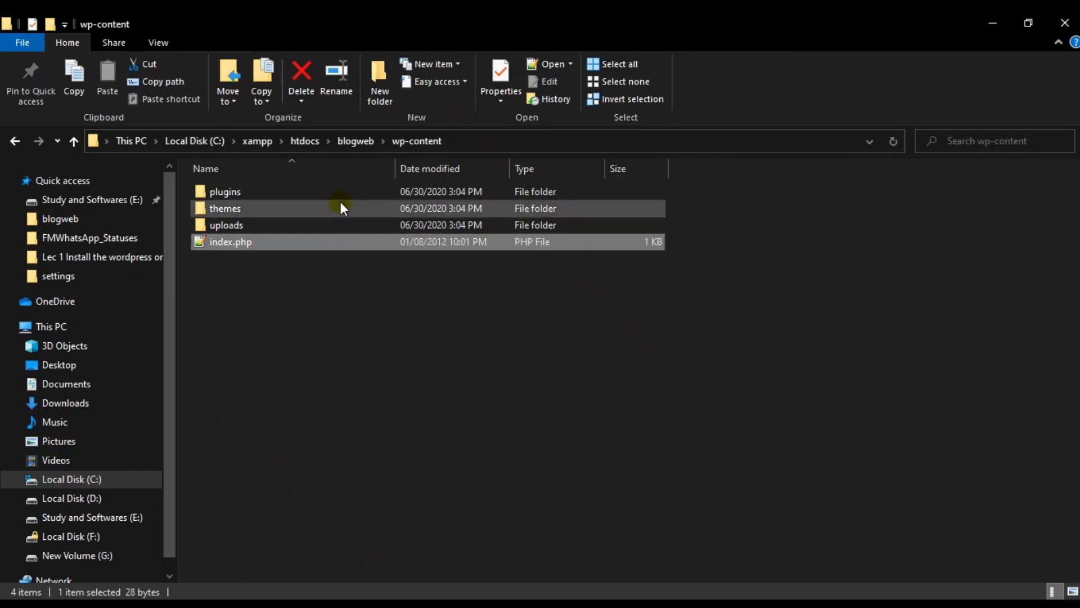
- Open the blogweb folder's own index.php in Notepad++, highlight its theme-loading code, and close the file
left_click(353, 140)
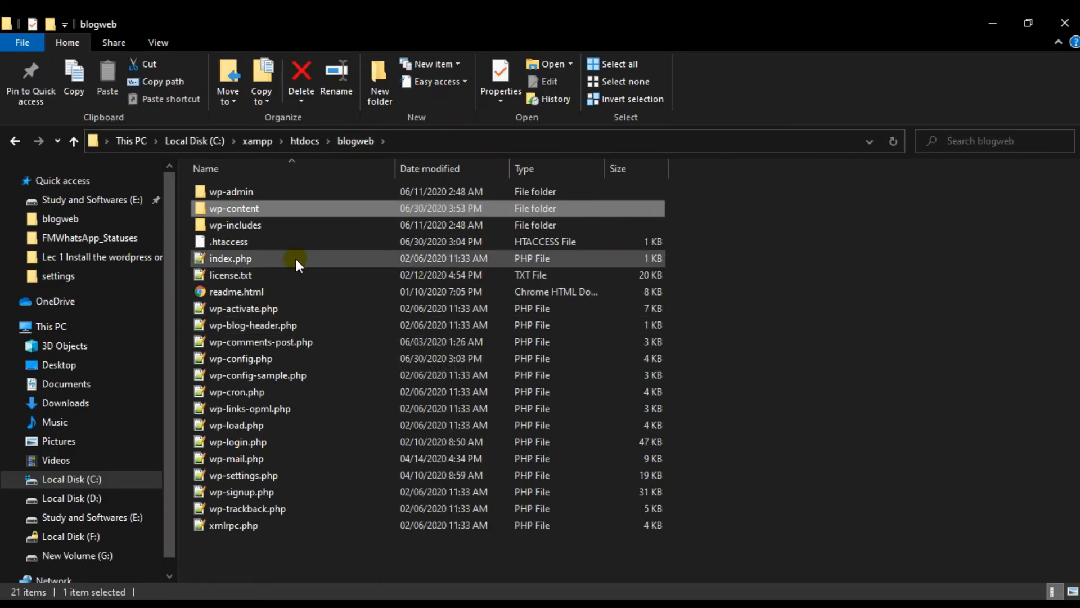
double_click(296, 259)
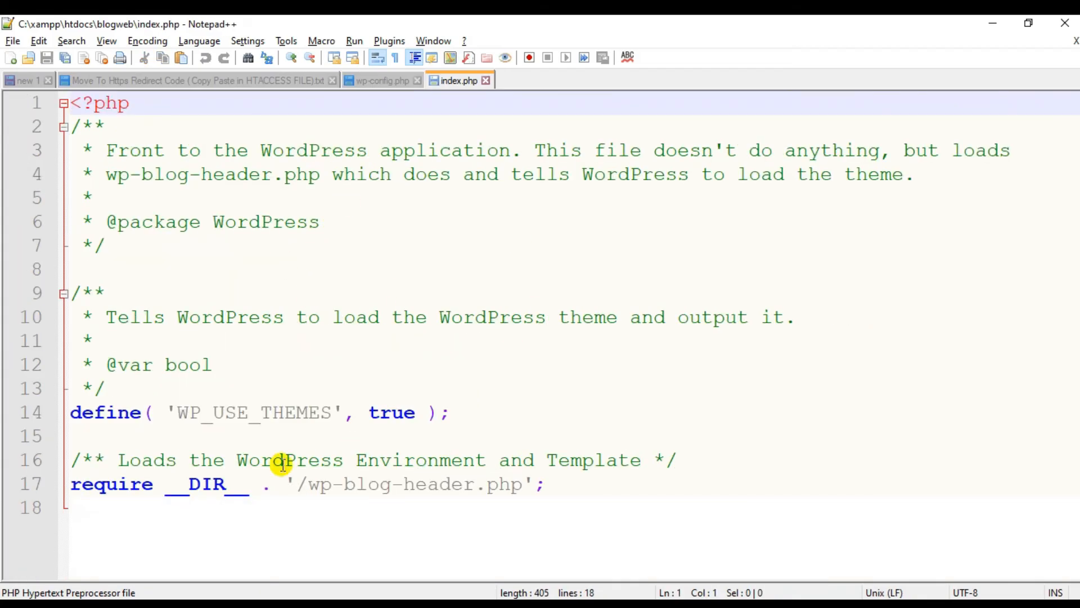
left_click(103, 373)
left_click_drag(670, 535, 161, 377)
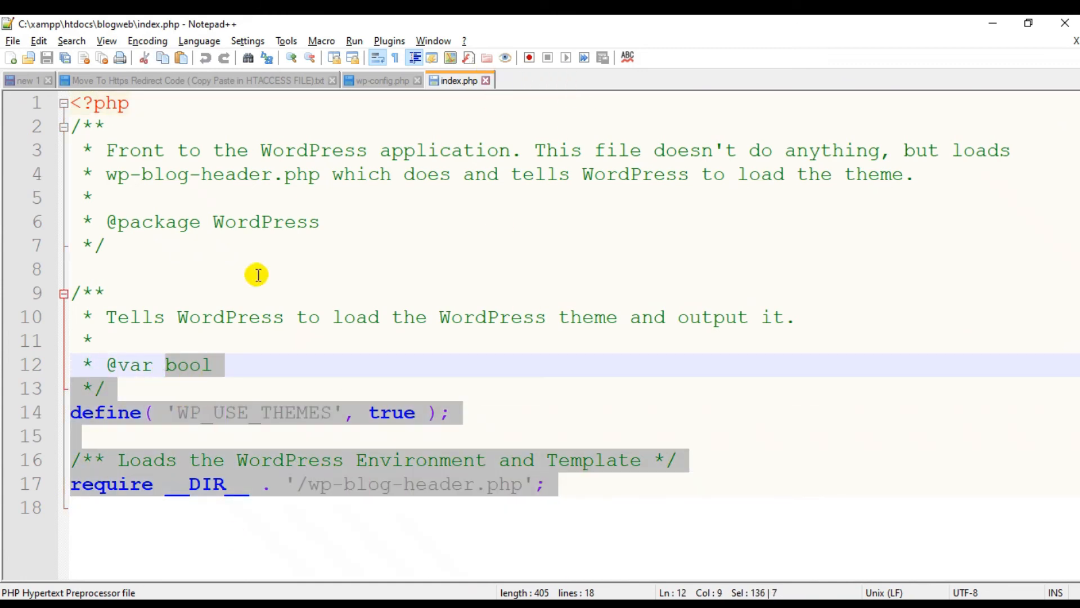
left_click(487, 80)
key("alt+Tab")
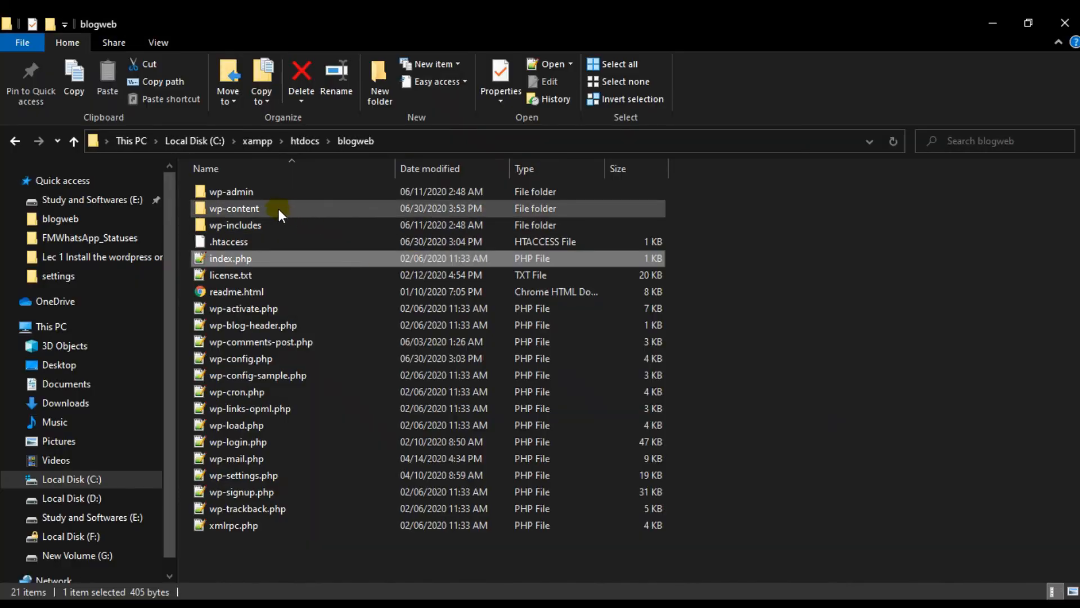
- Open the uploads folder inside wp-content, point out the 2020 folder, and go back up to wp-content
left_click(274, 208)
double_click(273, 208)
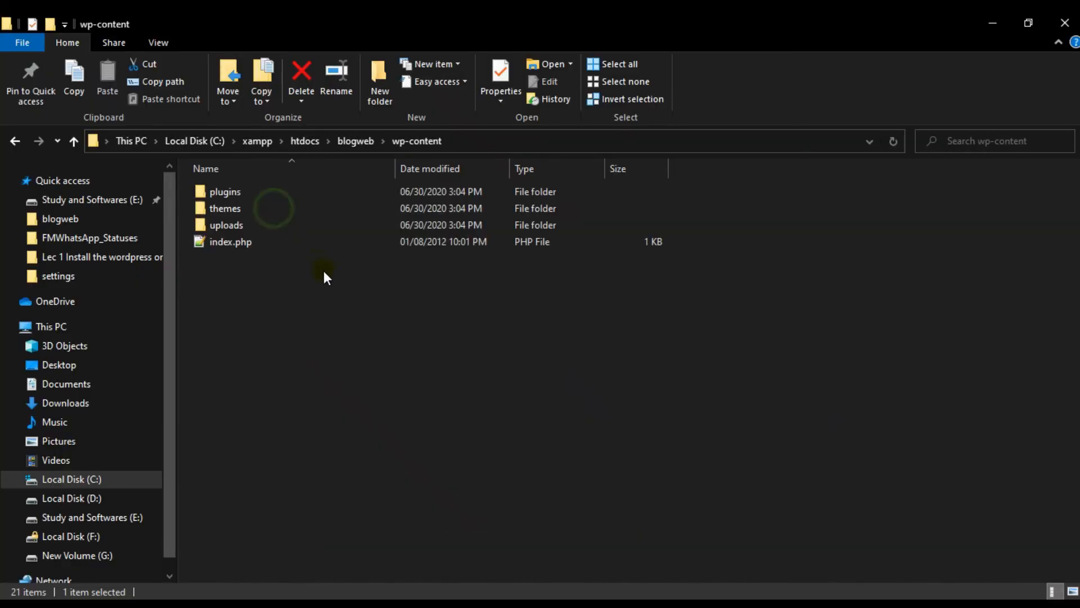
left_click(255, 229)
double_click(255, 229)
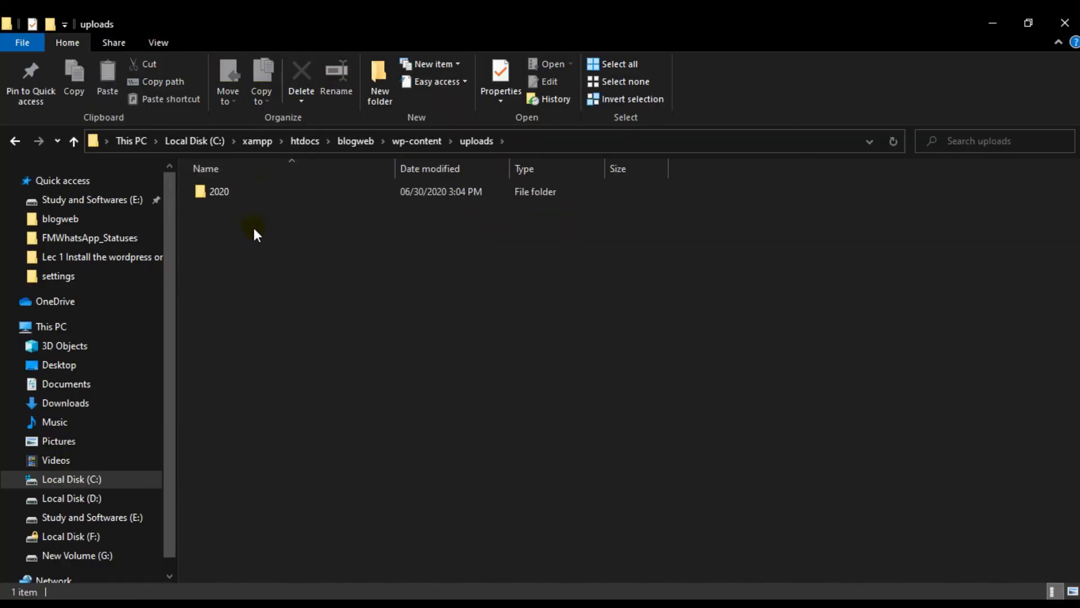
left_click(198, 189)
left_click(74, 142)
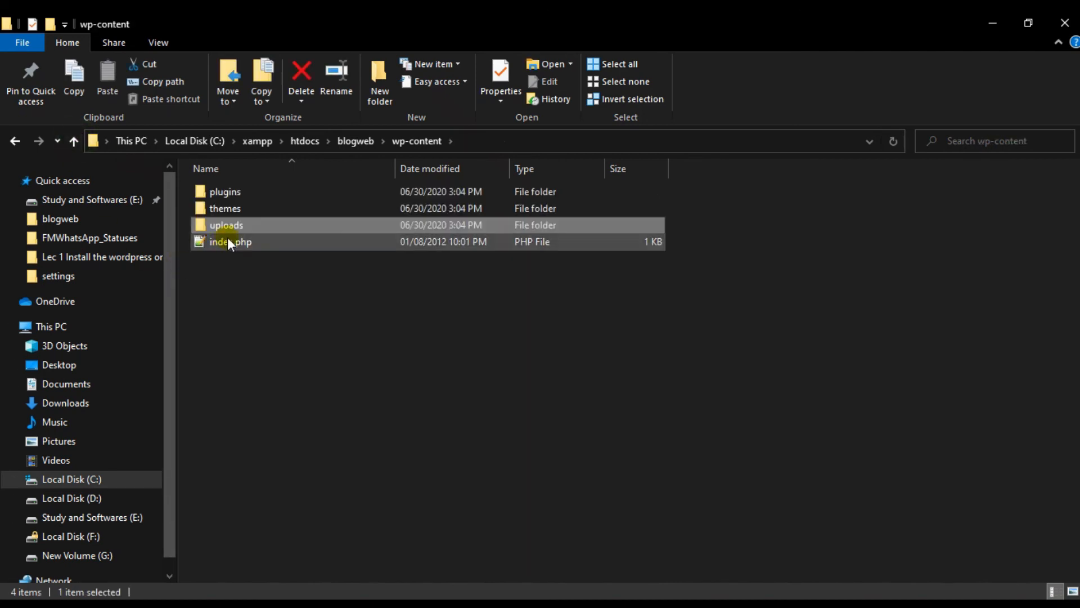
- View the wp-content index.php code once more in Notepad++, then close it and return to File Explorer
left_click(231, 238)
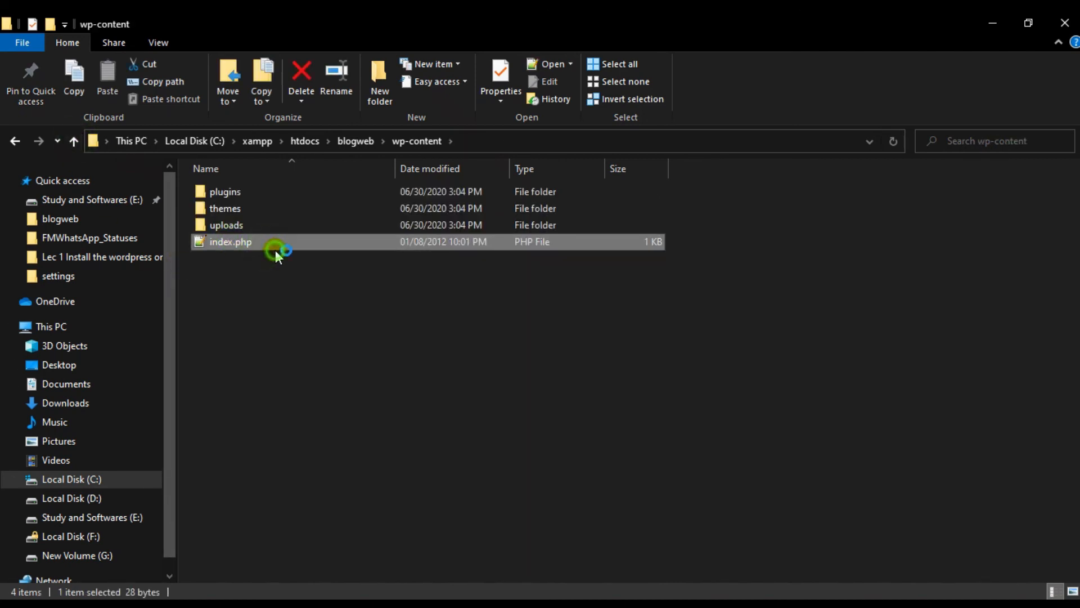
key("Return")
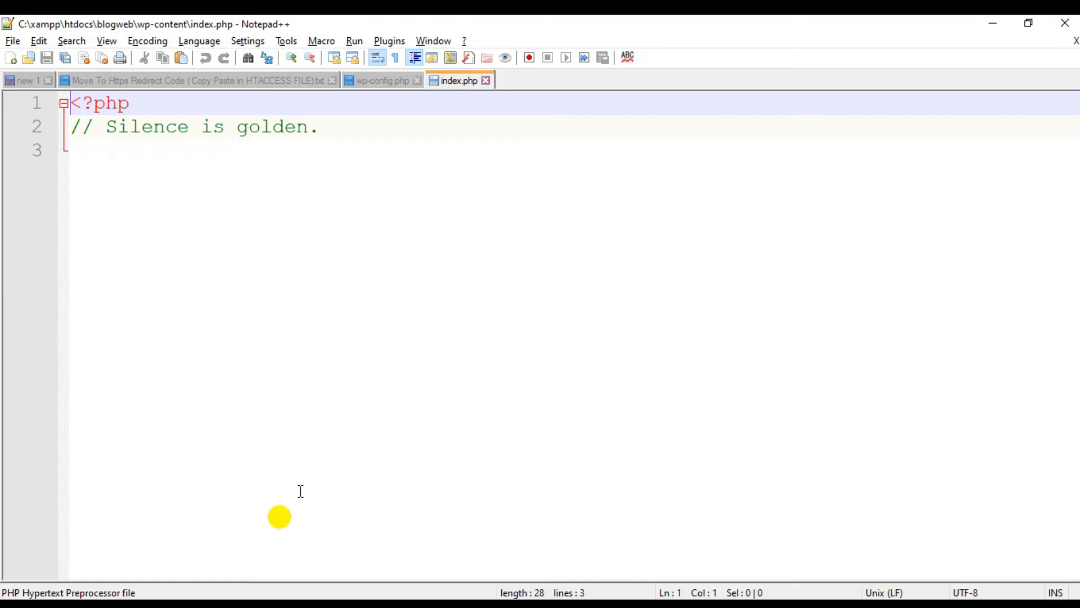
left_click(484, 80)
key("alt+Tab")
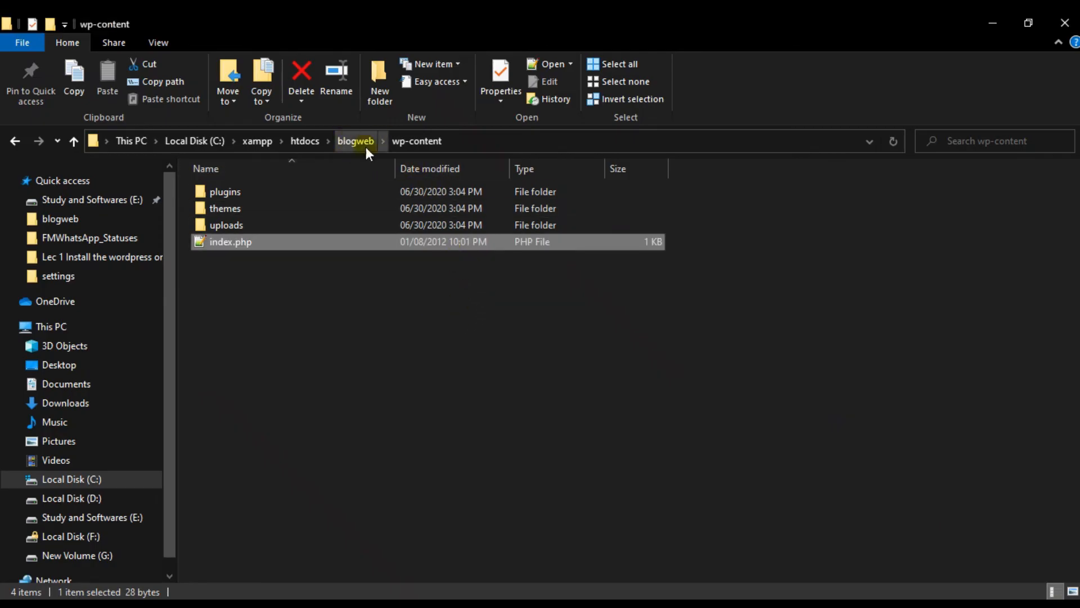
- Switch to Chrome and load localhost/blogweb/wp-content to see what the folder's address displays
key("alt+Tab")
key("alt+Tab")
left_click(733, 251)
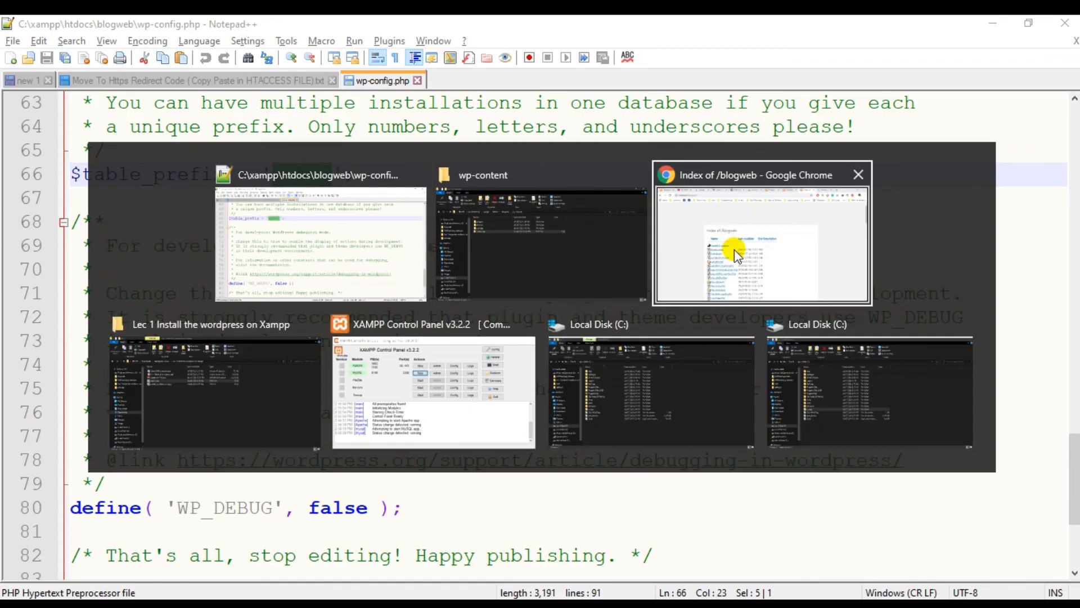
left_click(303, 54)
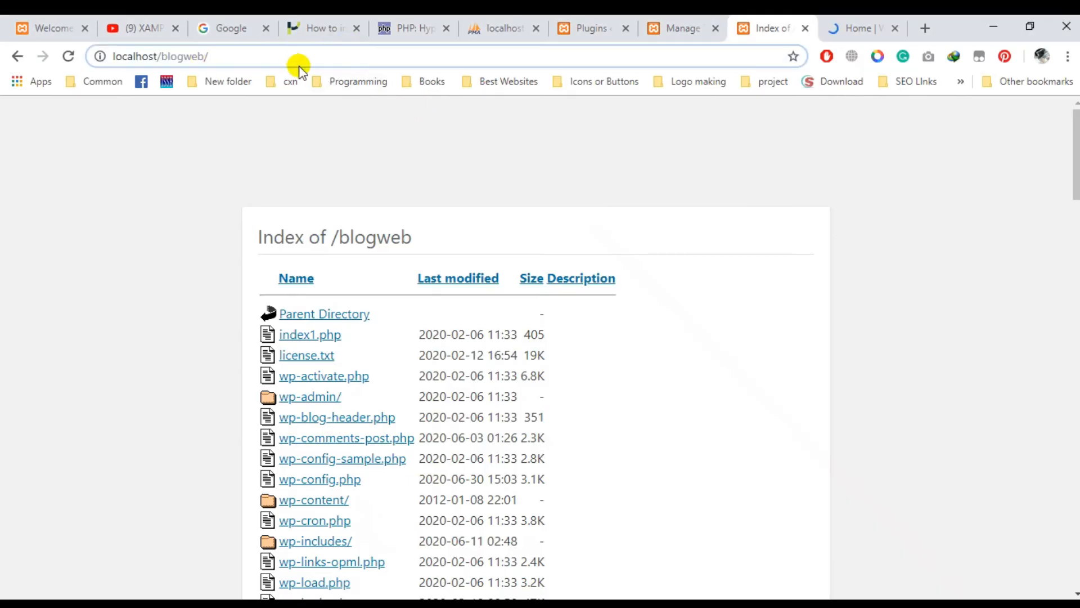
type("wp-con")
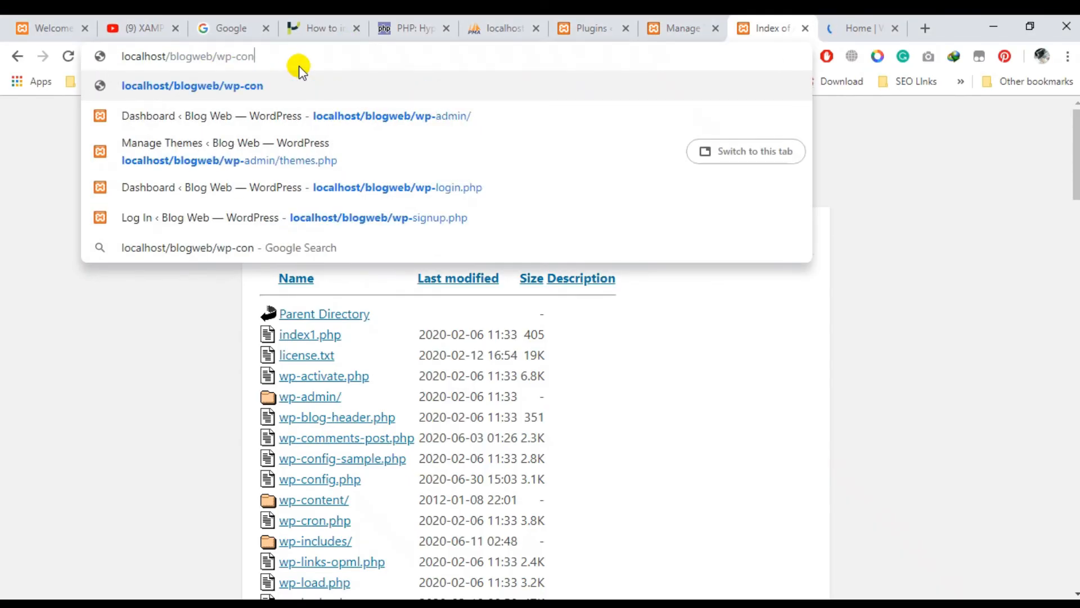
type("tent")
key("Return")
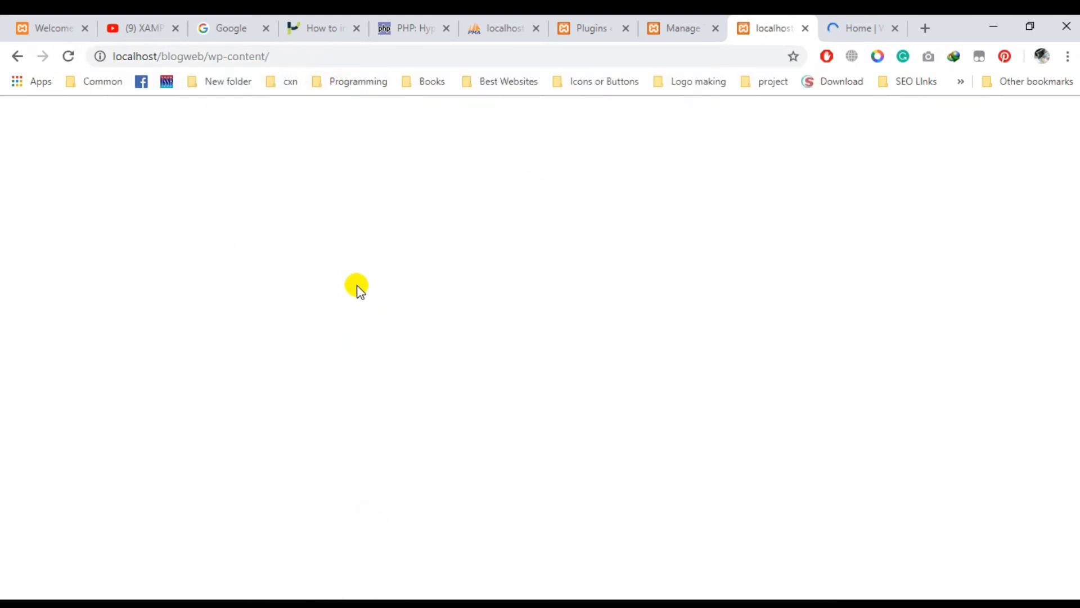
- Return to the wp-content folder in File Explorer and open its index.php in Notepad++
key("alt+Tab")
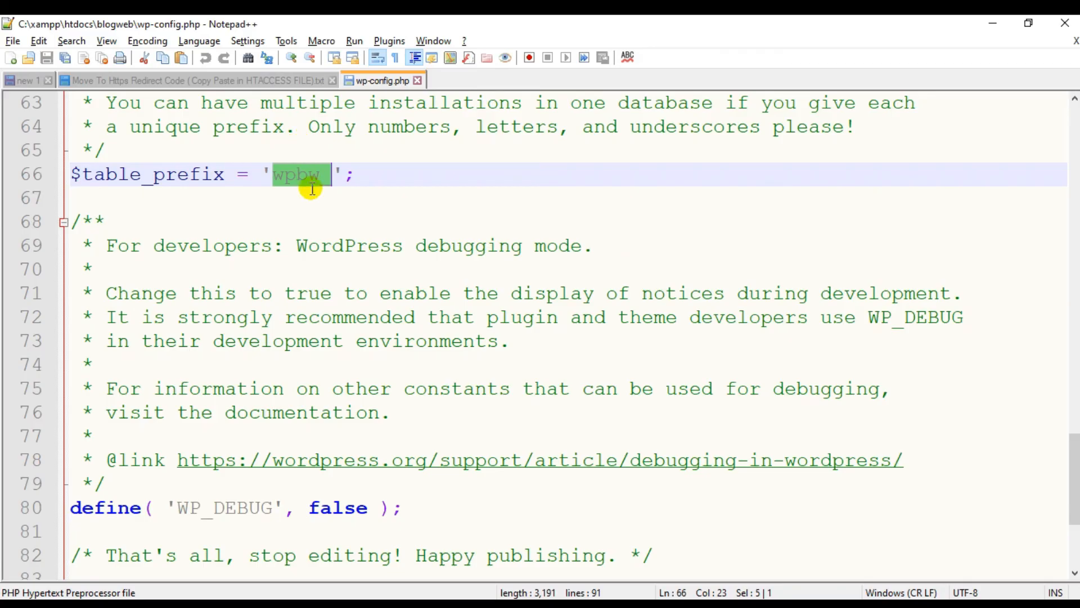
key("alt+Tab")
key("alt+Tab")
key("alt+Tab")
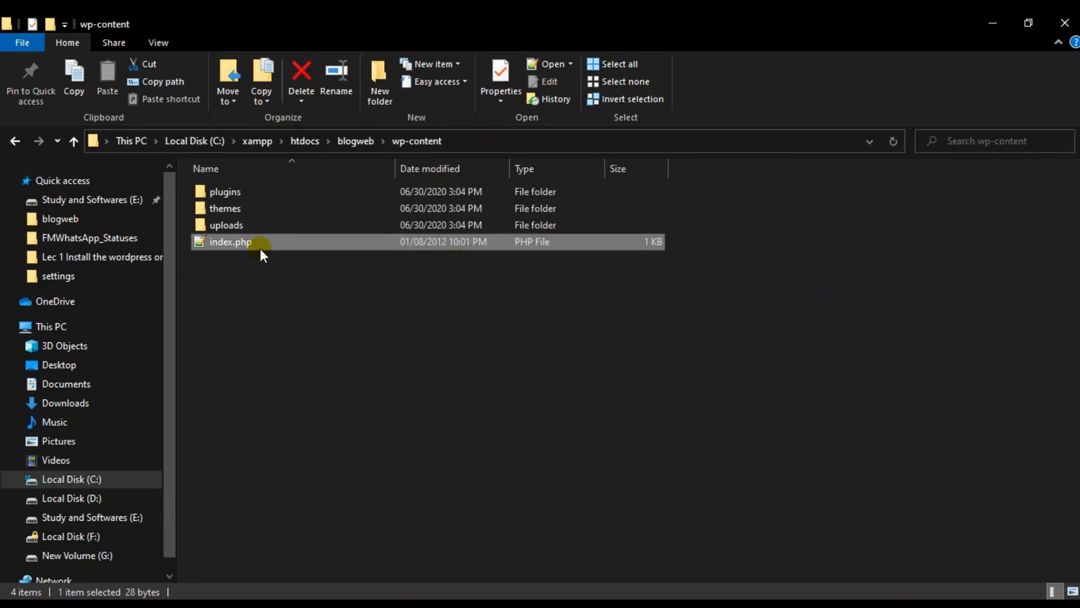
double_click(260, 249)
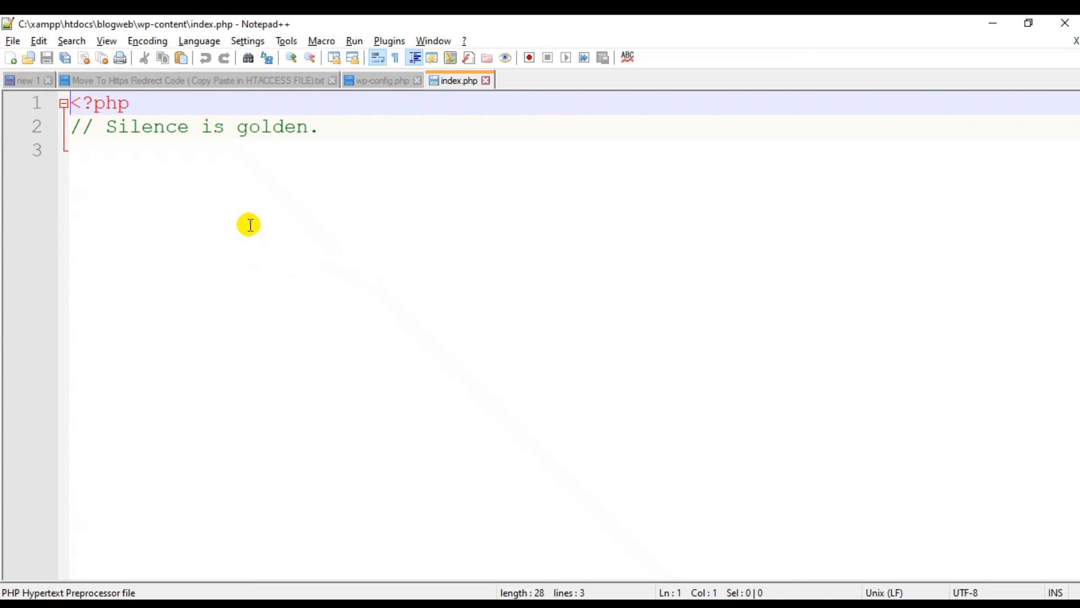
- Add three blank lines below the "Silence is golden." comment in index.php and place the cursor on line 5
left_click(362, 152)
key("Return")
key("Return")
key("Return")
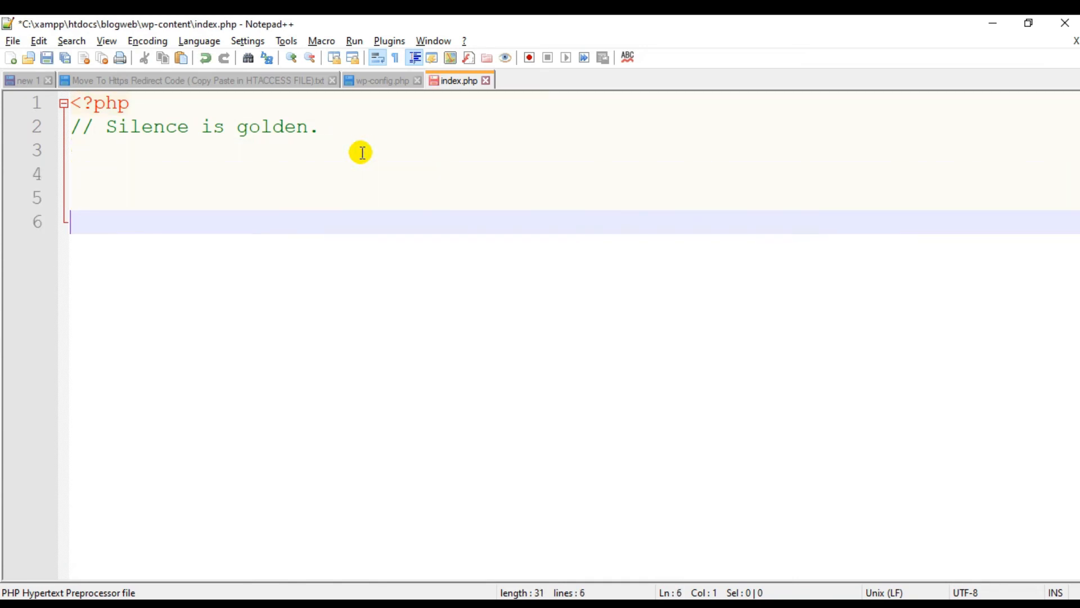
key("Up")
key("Up")
key("Up")
key("Up")
key("Down")
key("Down")
key("Down")
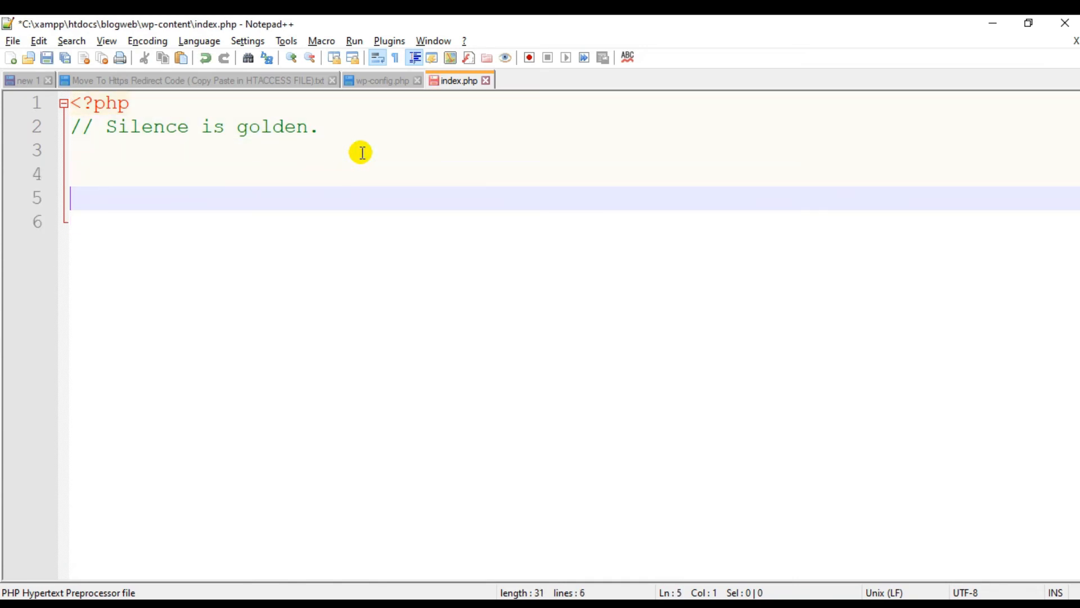
key("ctrl+s")
key("alt+Tab")
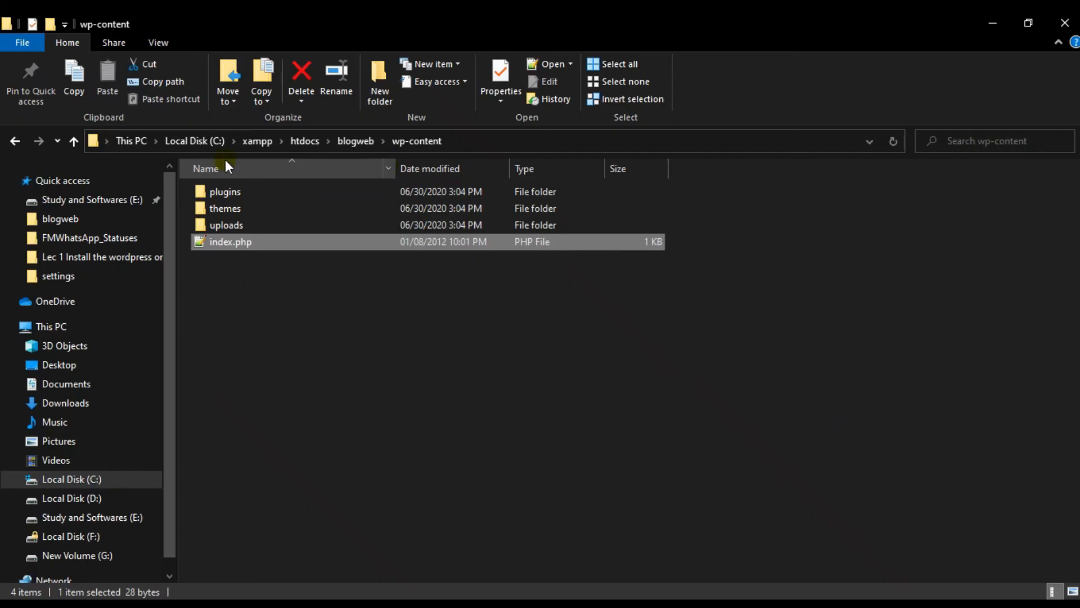
key("alt+Tab")
- Write echo "You dont have permission to access this folder or page"; on line 5 of index.php and save the file
type("echo")
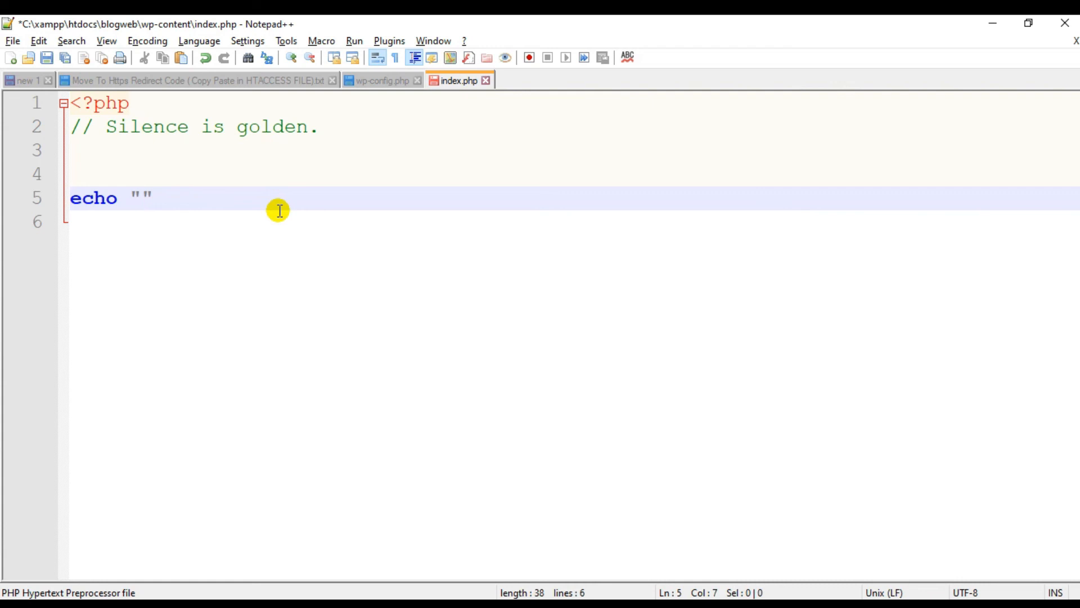
type("dont ha")
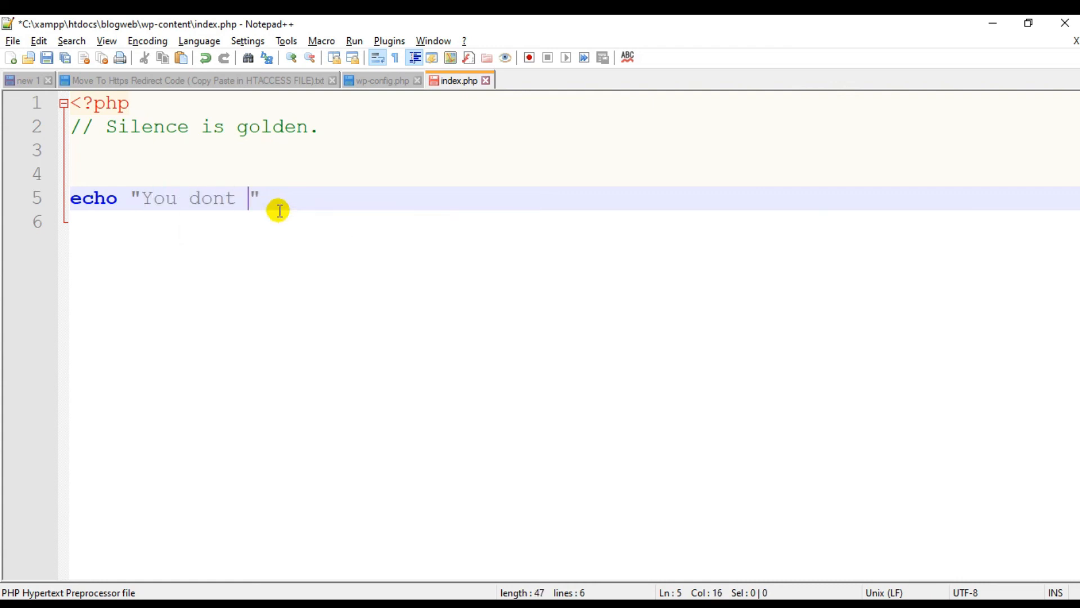
type("ve e")
key("BackSpace")
type("perm")
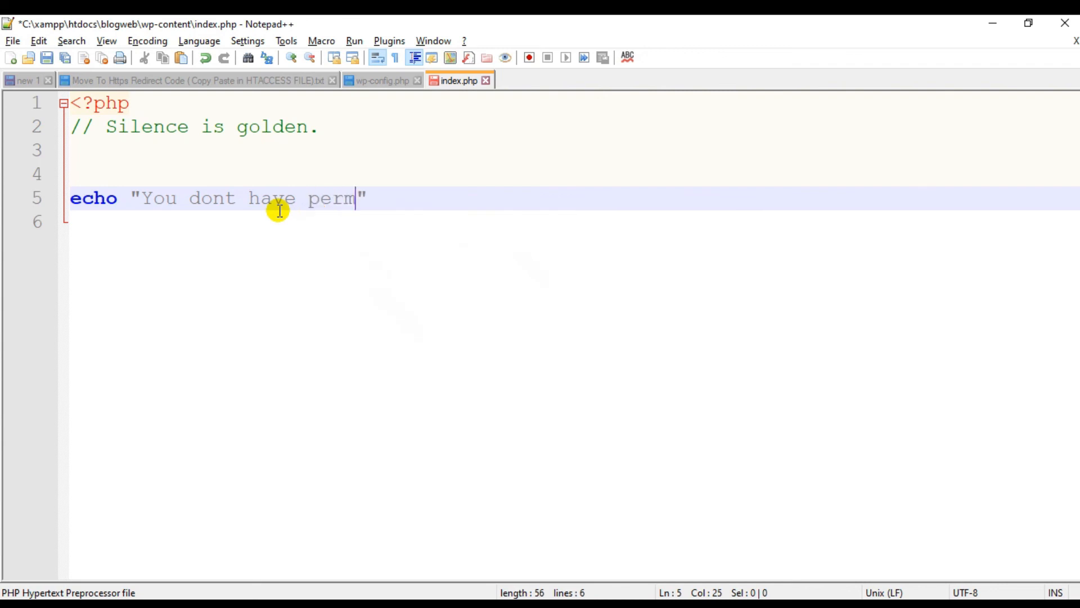
type("ission to acce")
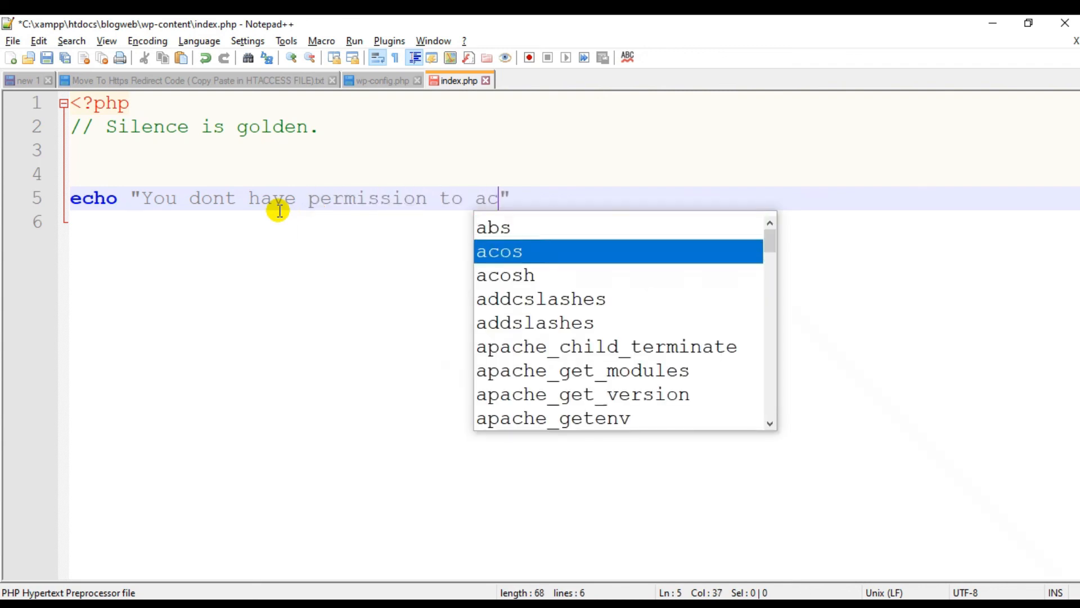
type("ss this folder o")
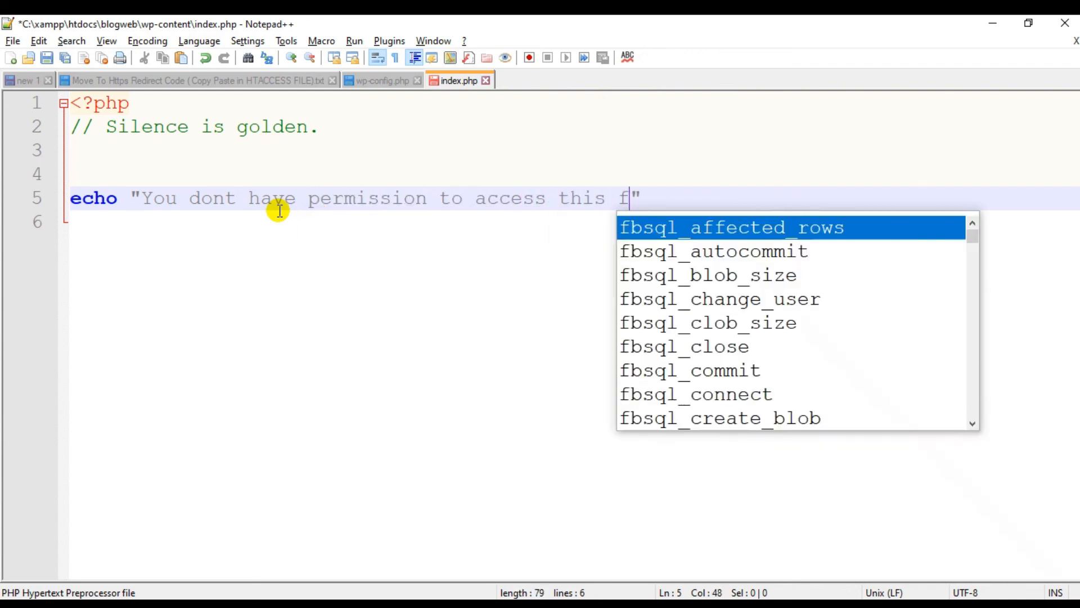
type("r ")
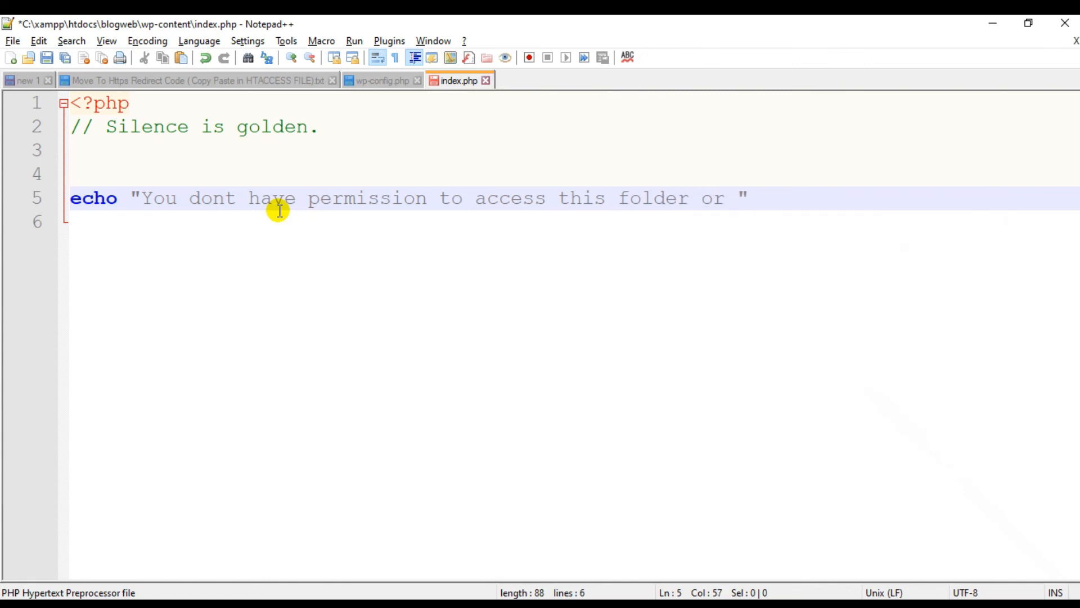
type("page")
key("ctrl+s")
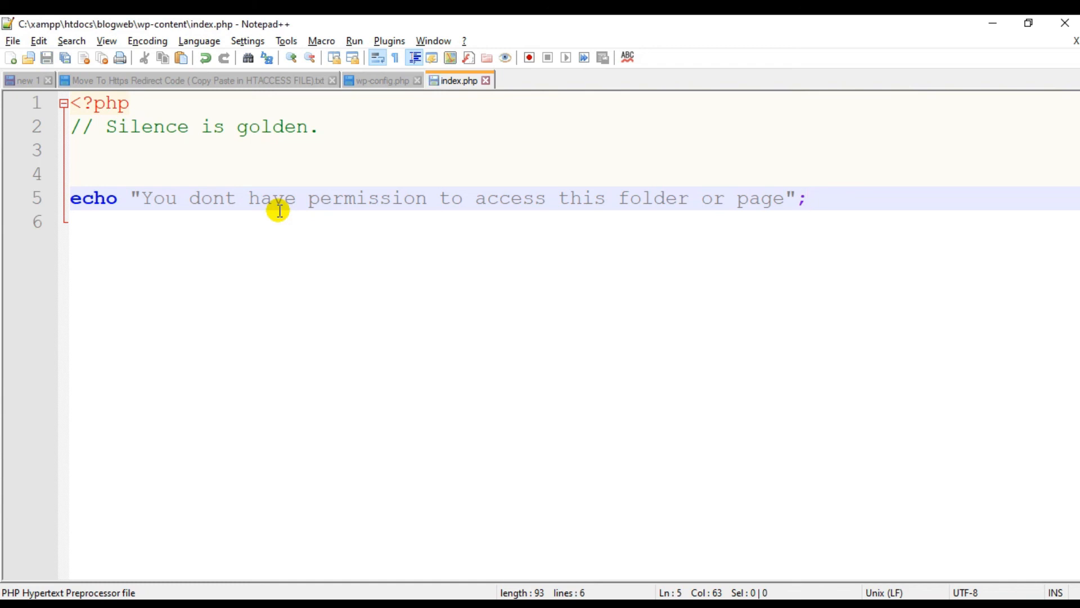
- Switch to Chrome, reload the localhost/blogweb/wp-content/ page, and highlight the text it displays
key("alt+Tab")
key("alt+Tab")
key("alt+Tab")
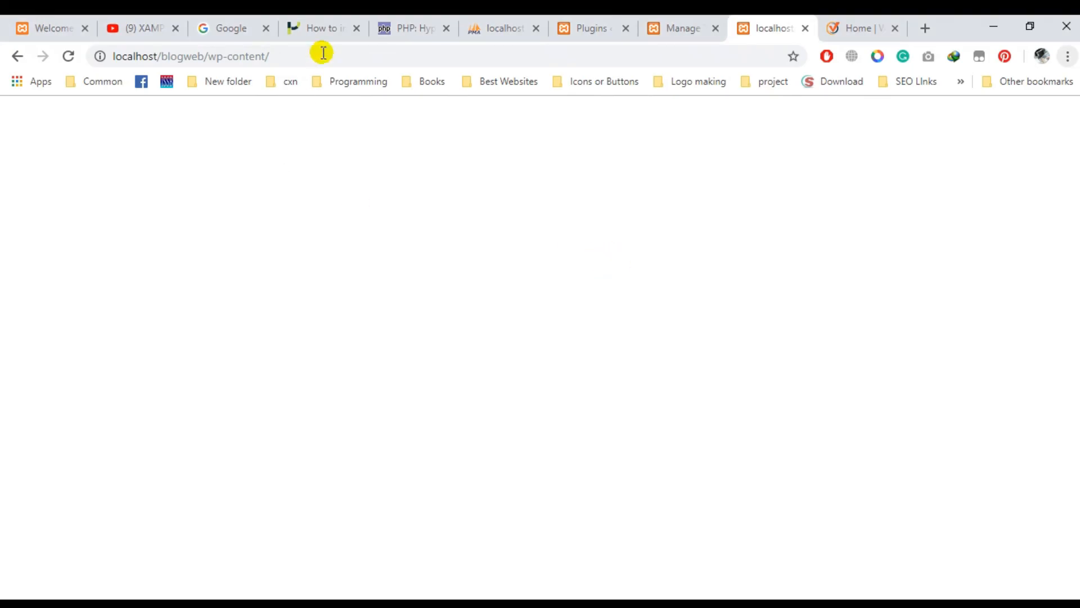
left_click(67, 55)
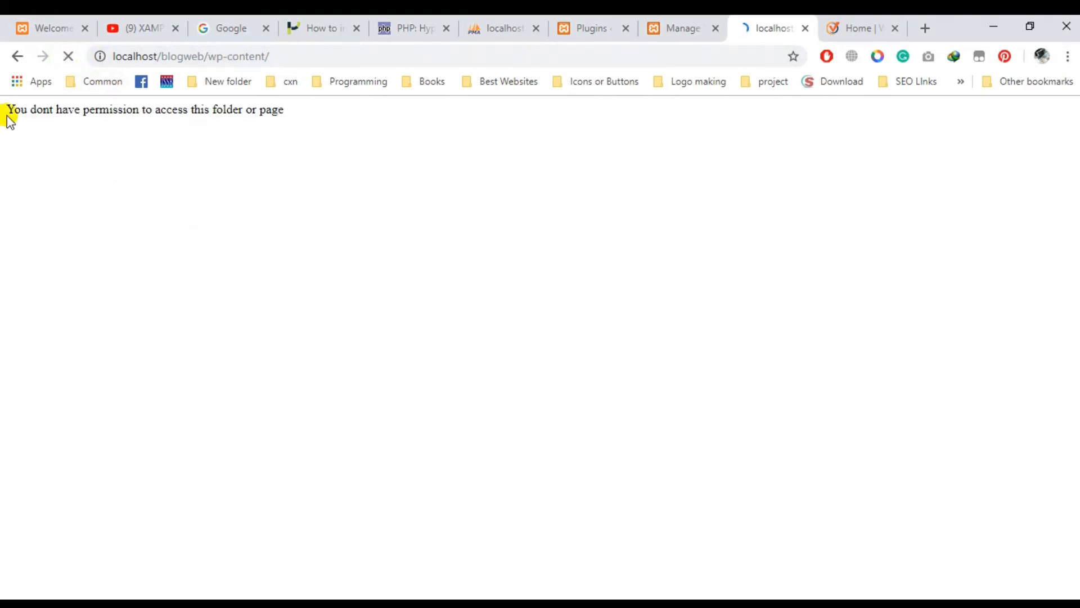
triple_click(18, 108)
left_click(169, 170)
- Copy the edited index.php from wp-content in File Explorer into the uploads folder
key("alt+Tab")
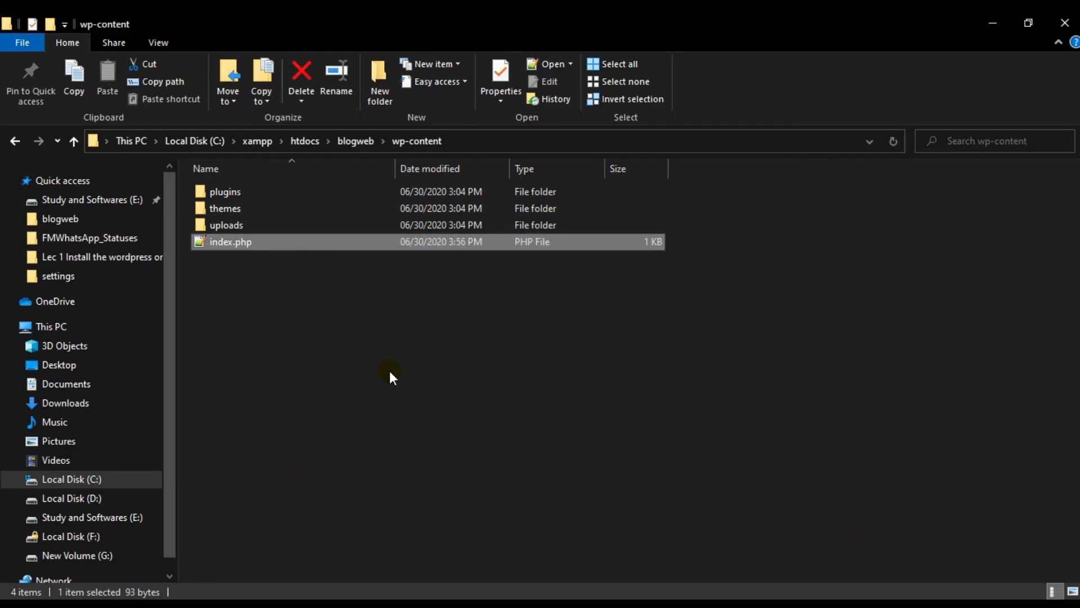
left_click(252, 241)
double_click(242, 224)
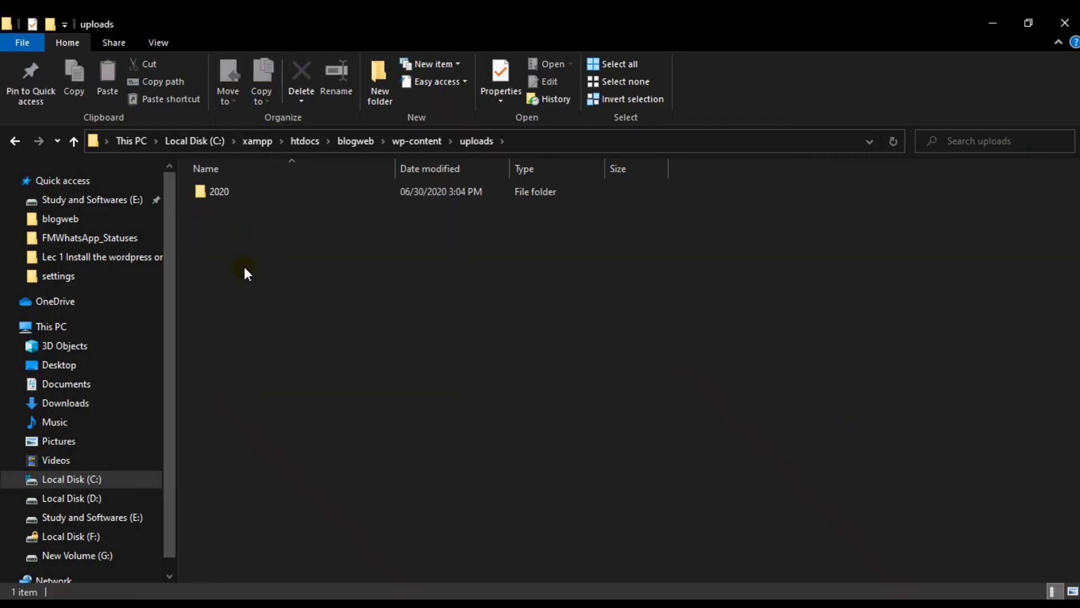
key("ctrl+v")
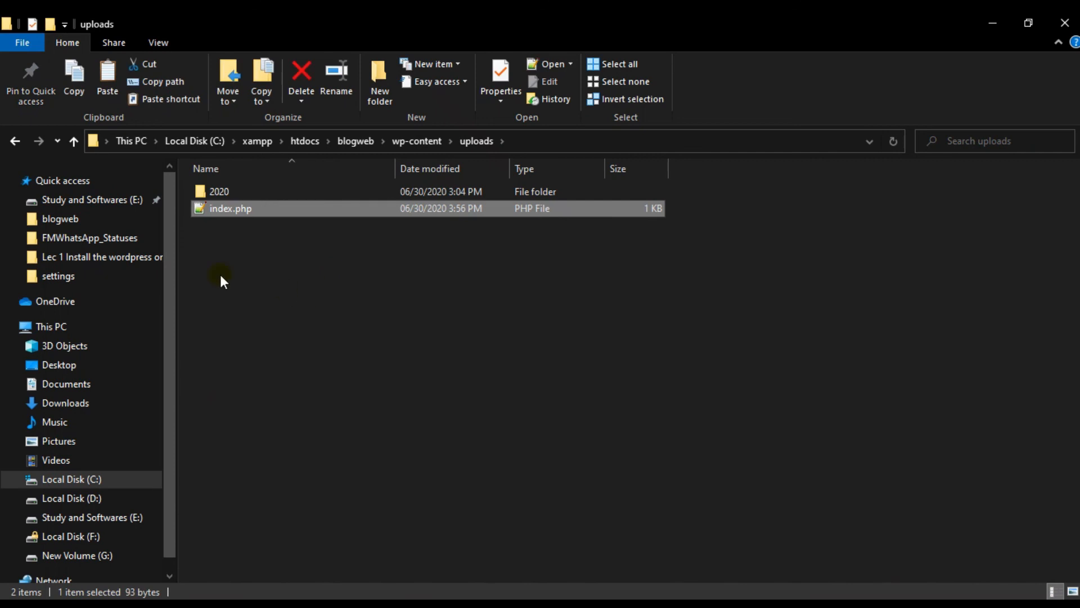
- Paste index.php into the 2020 folder and its 06 subfolder, and go back up to uploads
double_click(236, 192)
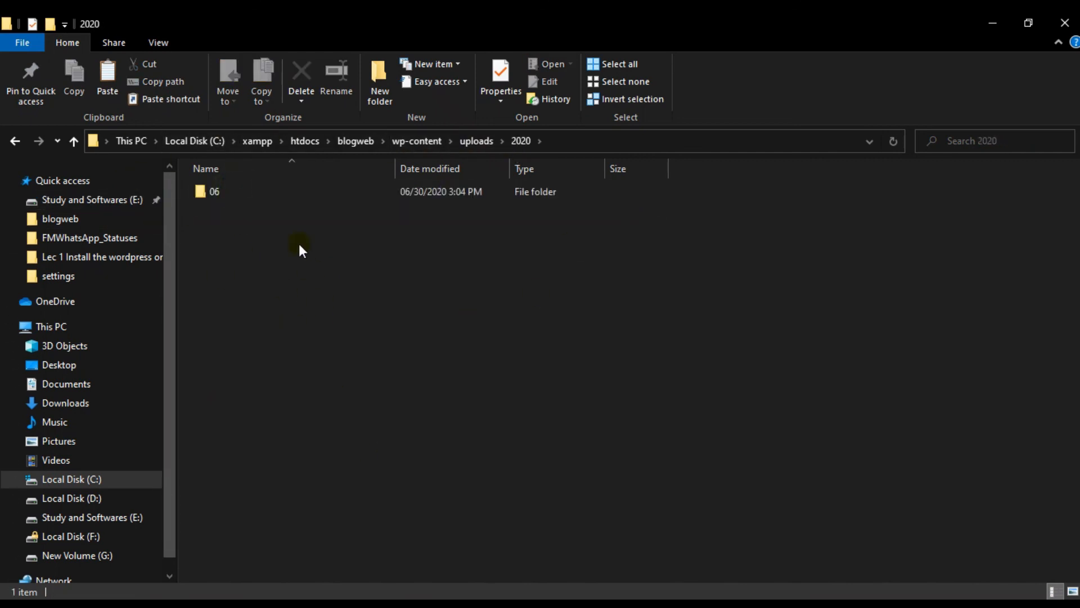
key("ctrl+v")
left_click(259, 191)
key("ctrl+v")
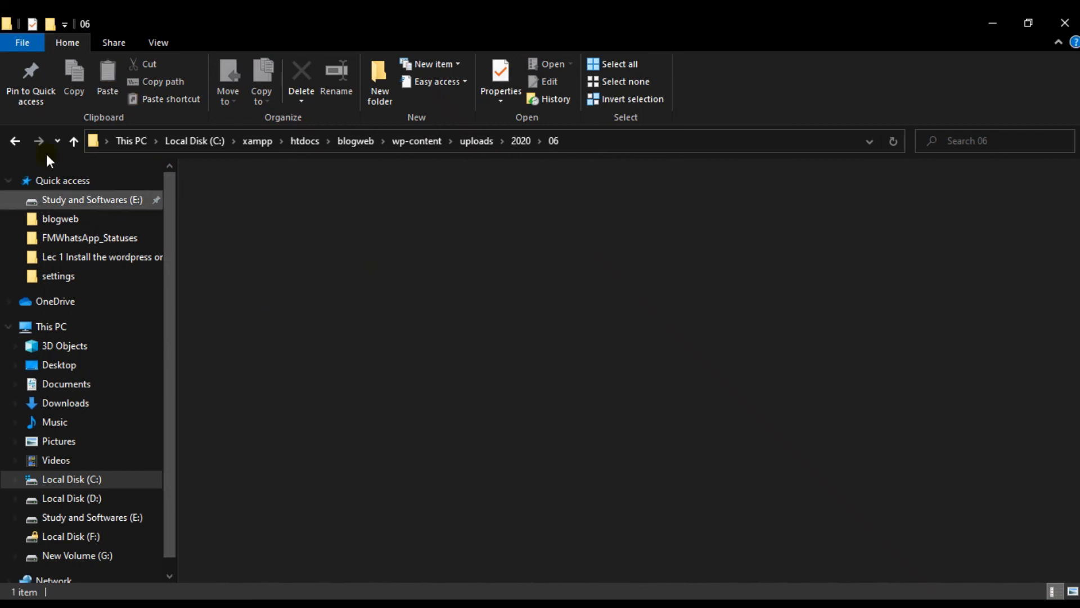
left_click(75, 144)
left_click(74, 144)
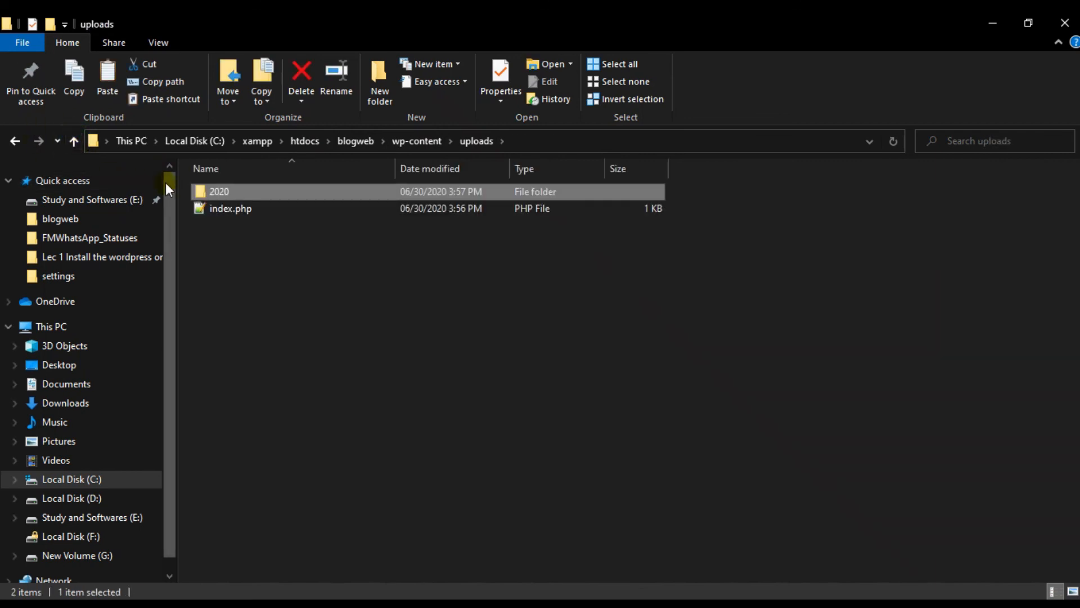
- Check the themes folder inside wp-content for an index.php file and go back up to wp-content
left_click(74, 141)
double_click(253, 207)
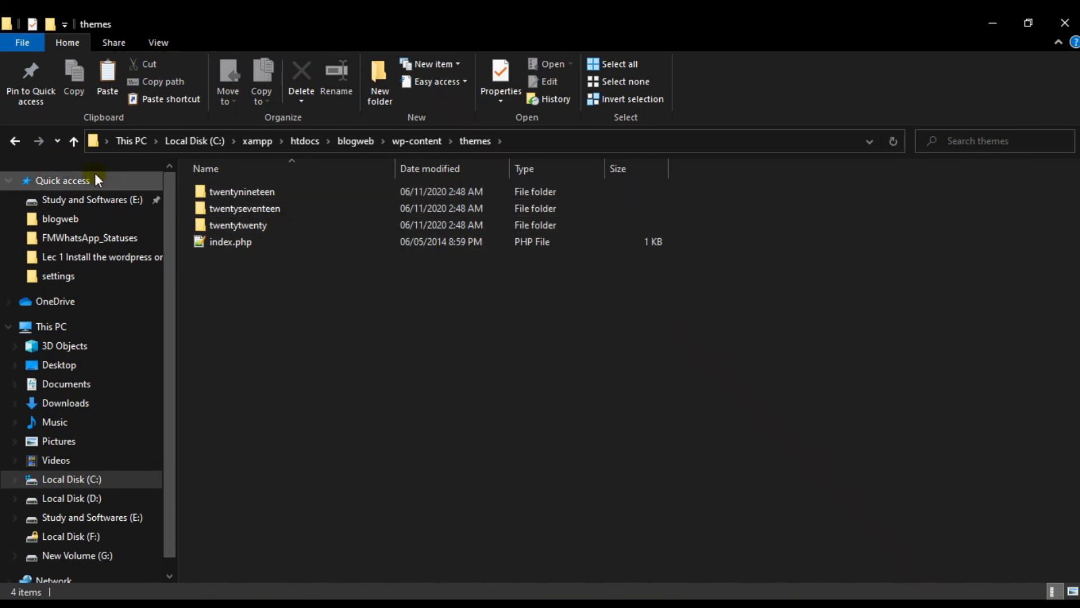
left_click(72, 140)
- Check the plugins folder and its akismet subfolder for index.php files, and go back up to the blogweb folder
left_click(247, 191)
double_click(248, 192)
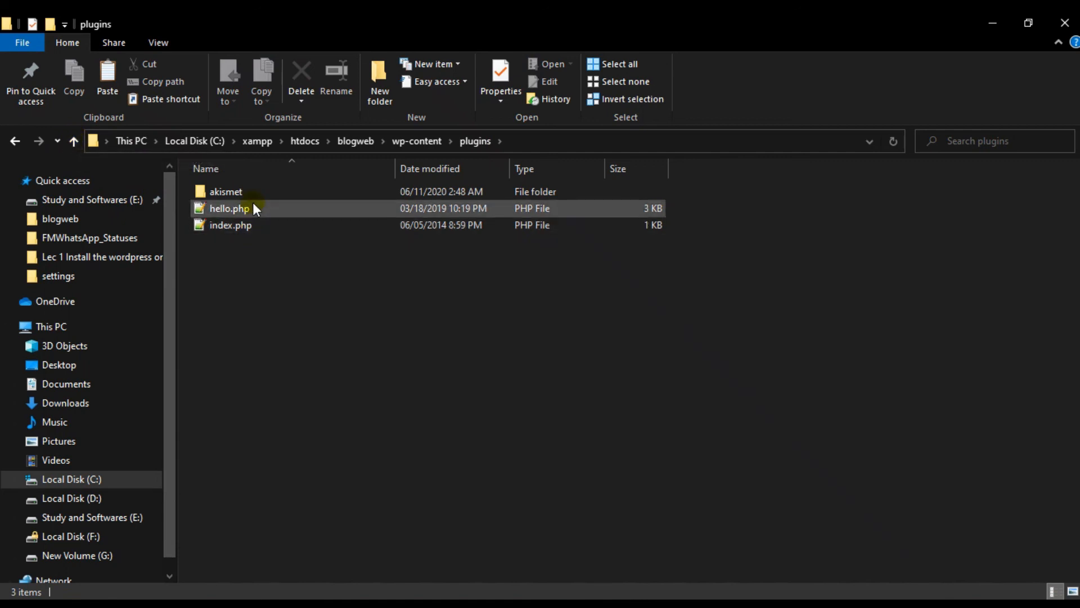
double_click(265, 191)
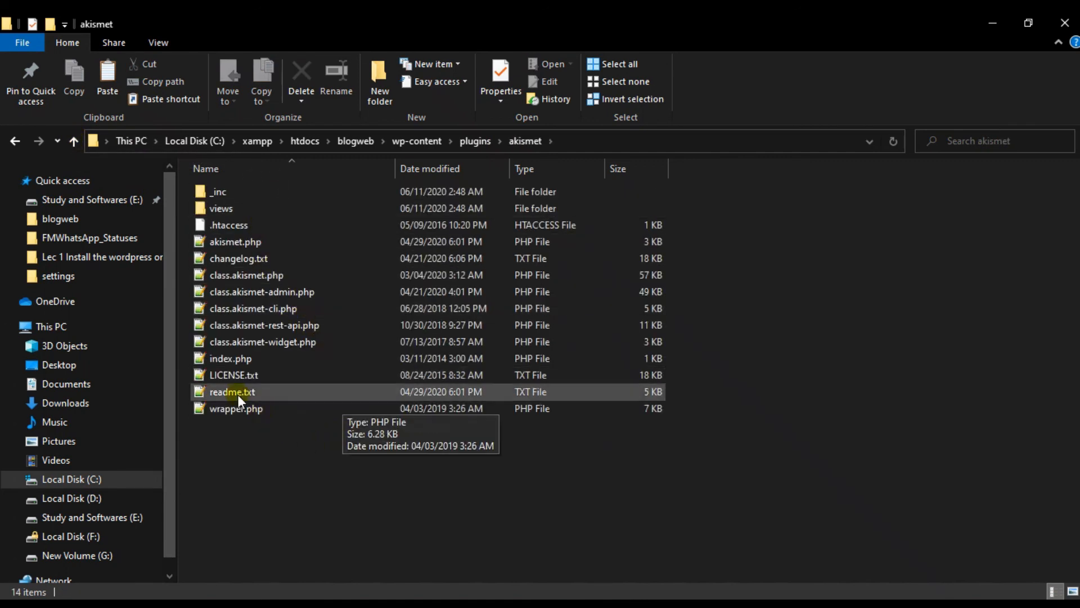
left_click(239, 363)
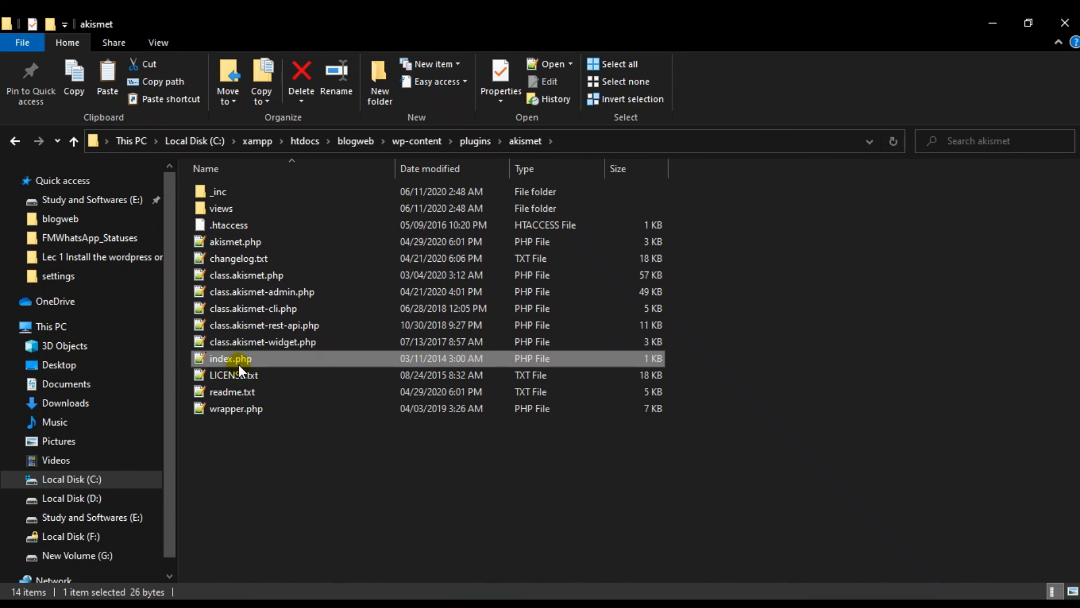
left_click(74, 140)
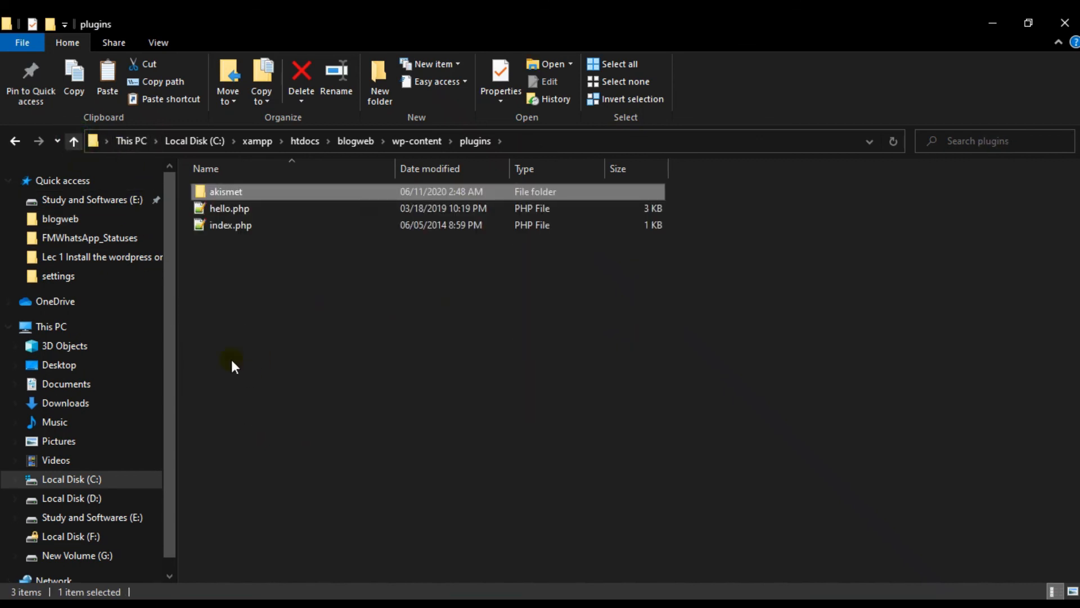
left_click(74, 141)
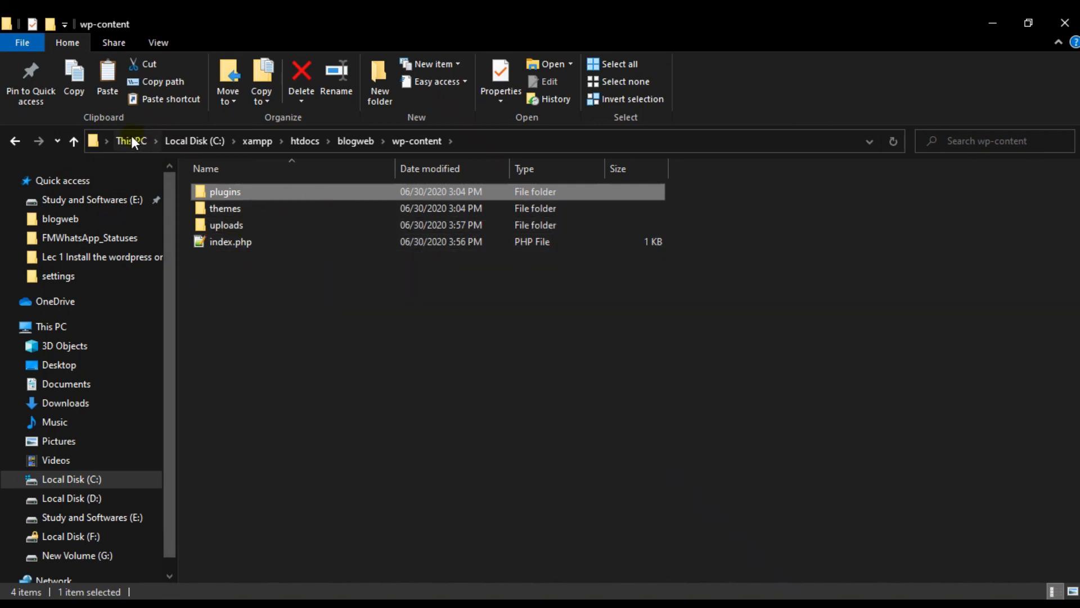
left_click(76, 138)
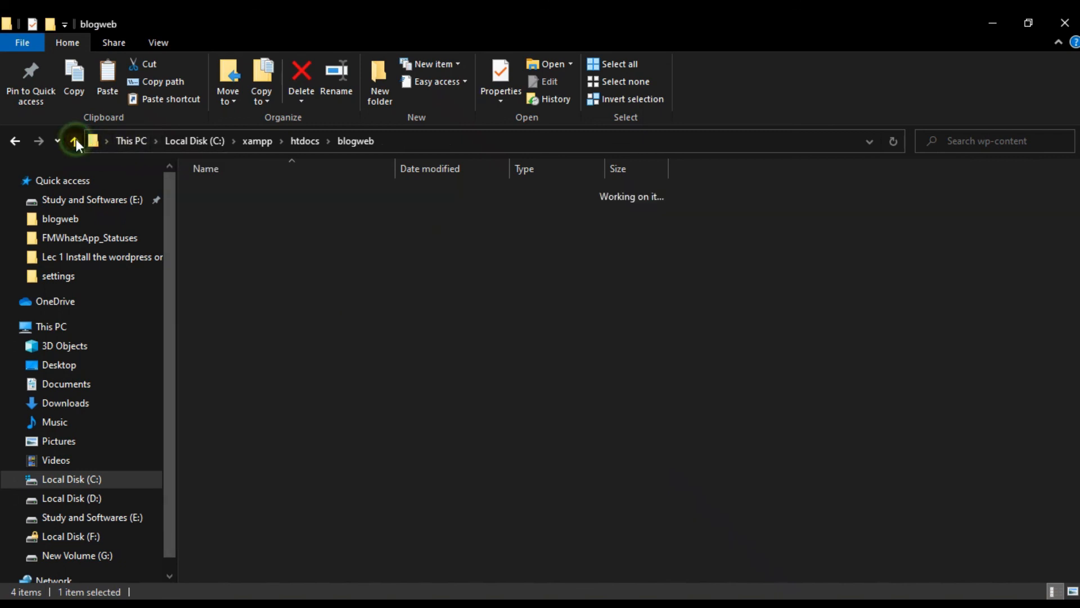